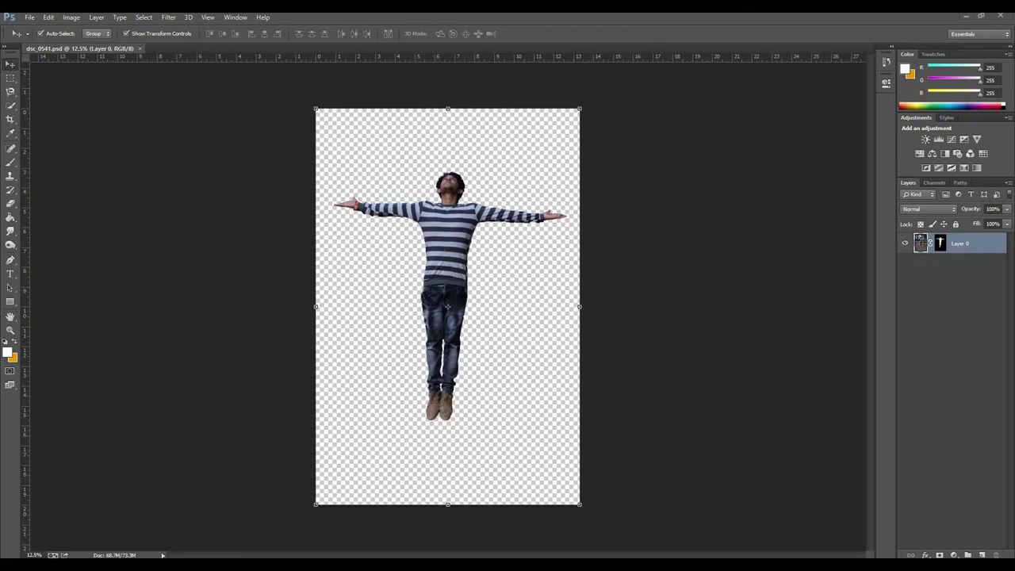
Create a new 13.333 × 20 inch, 300 ppi document from the dsc_0541.psd preset.
click(28, 17)
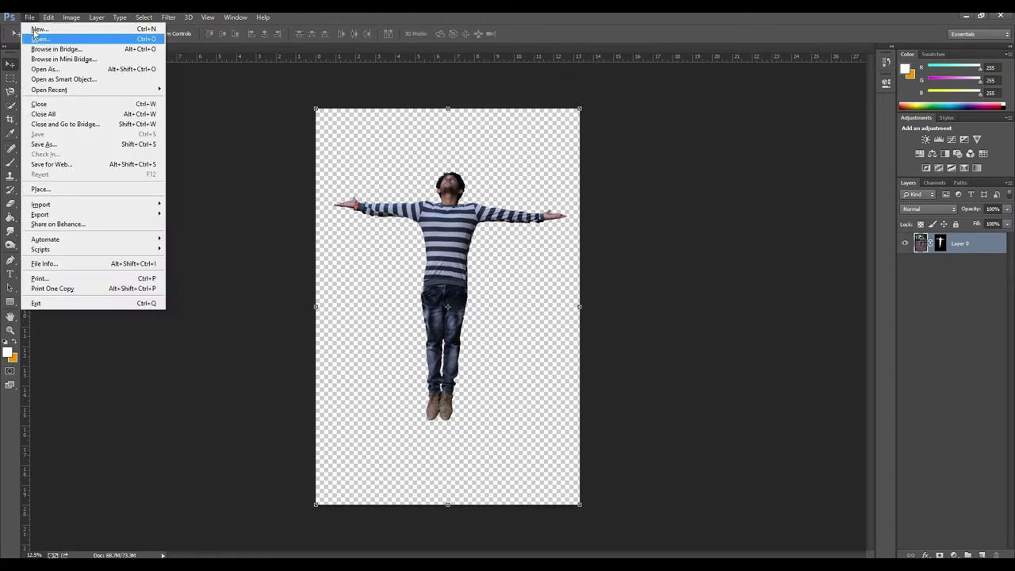
click(35, 32)
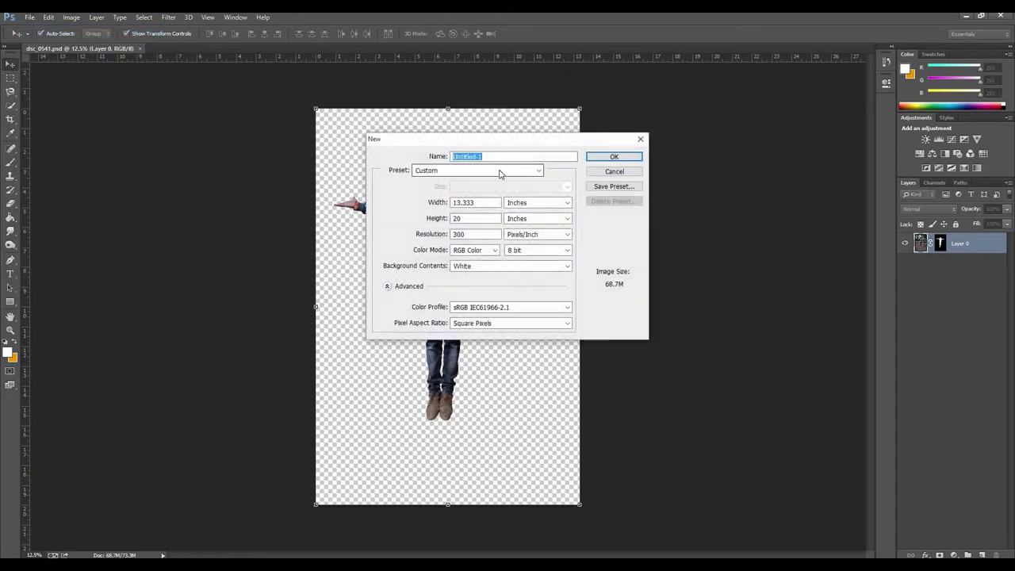
click(501, 170)
click(444, 274)
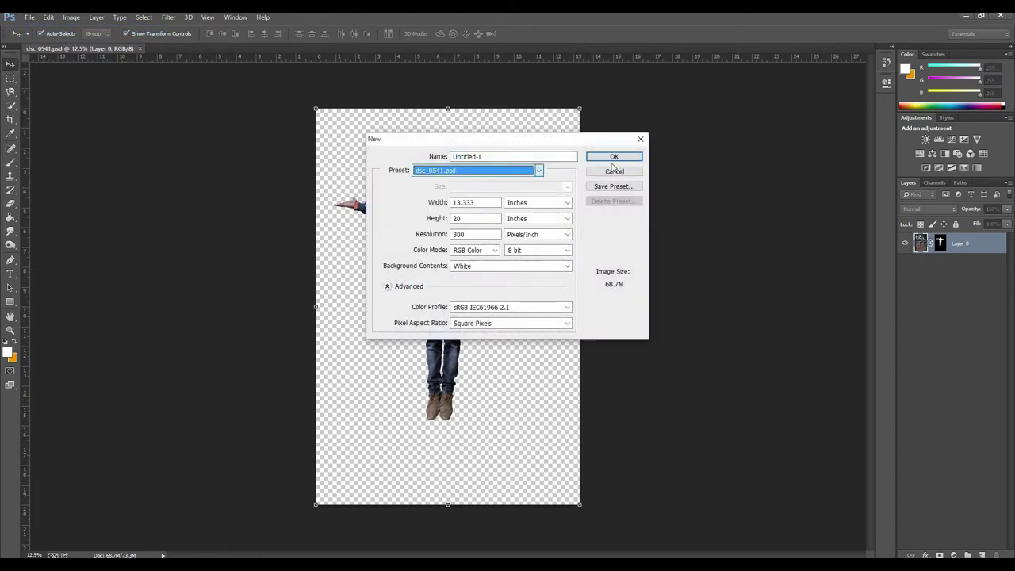
click(613, 158)
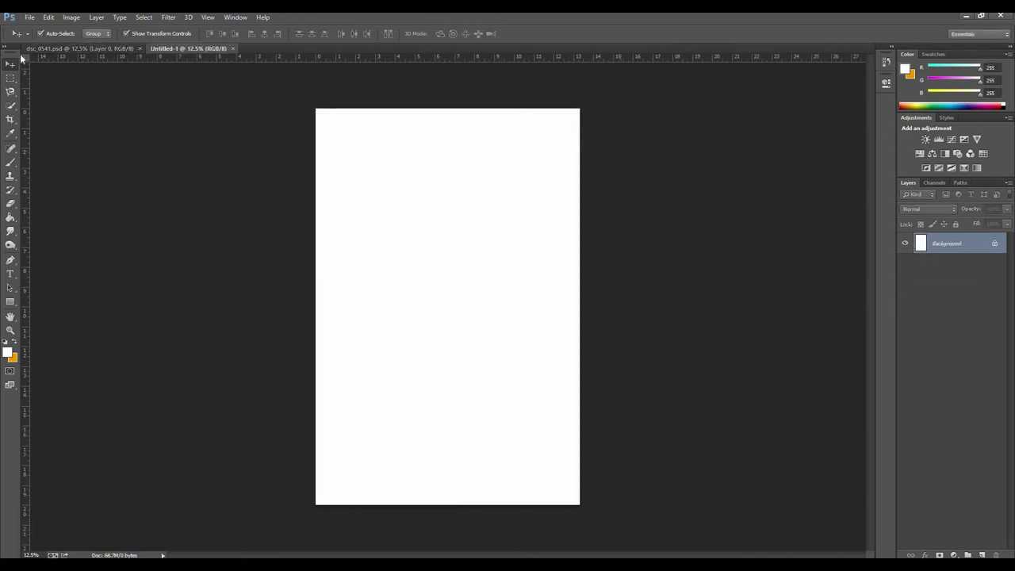
Copy the cut-out man's layer from dsc_0541.psd into Untitled-1.
click(44, 51)
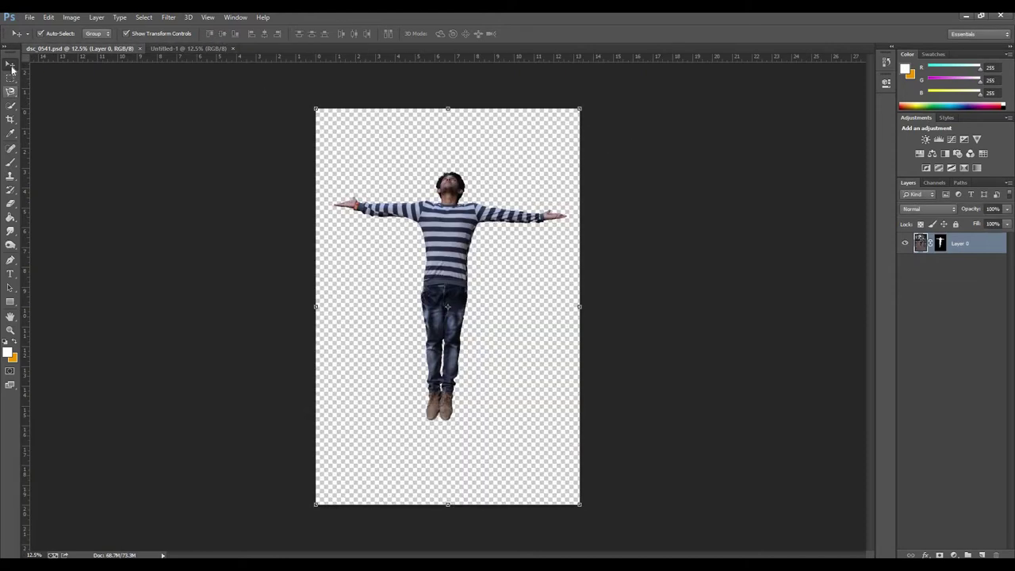
mouse_move(433, 227)
mouse_down()
mouse_move(417, 248)
mouse_move(433, 254)
mouse_up()
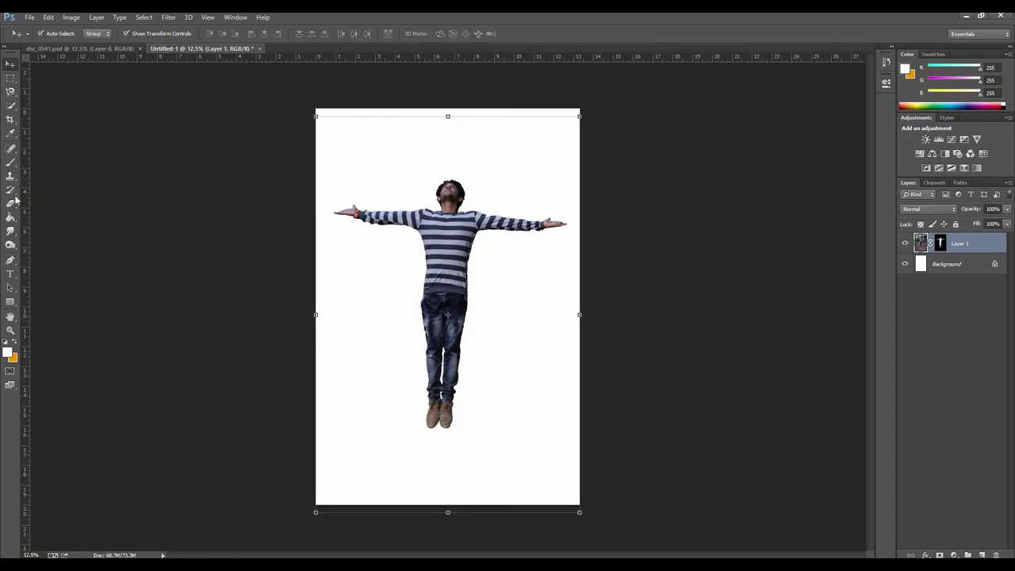
click(11, 121)
Place a vertical guide at the horizontal centre of the canvas.
click(31, 143)
click(515, 34)
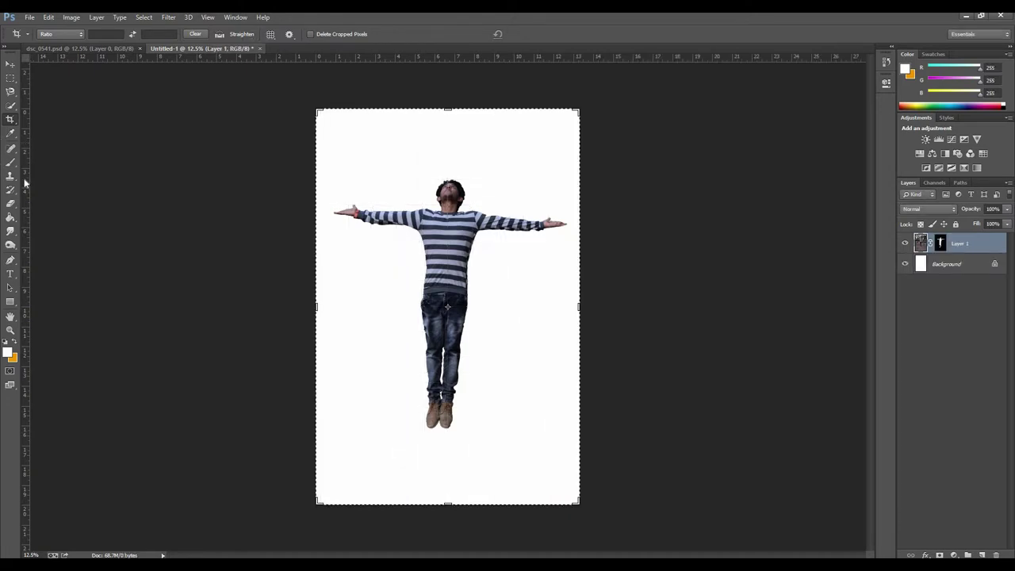
drag(27, 170, 449, 246)
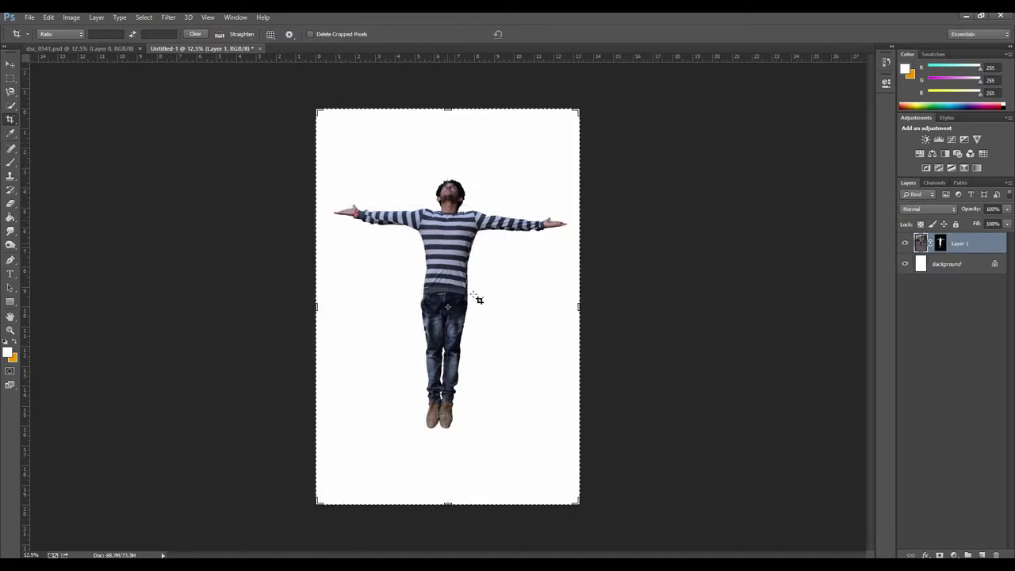
Rotate the man about -2.15°, centre him on the guide, then clear the guide.
click(10, 64)
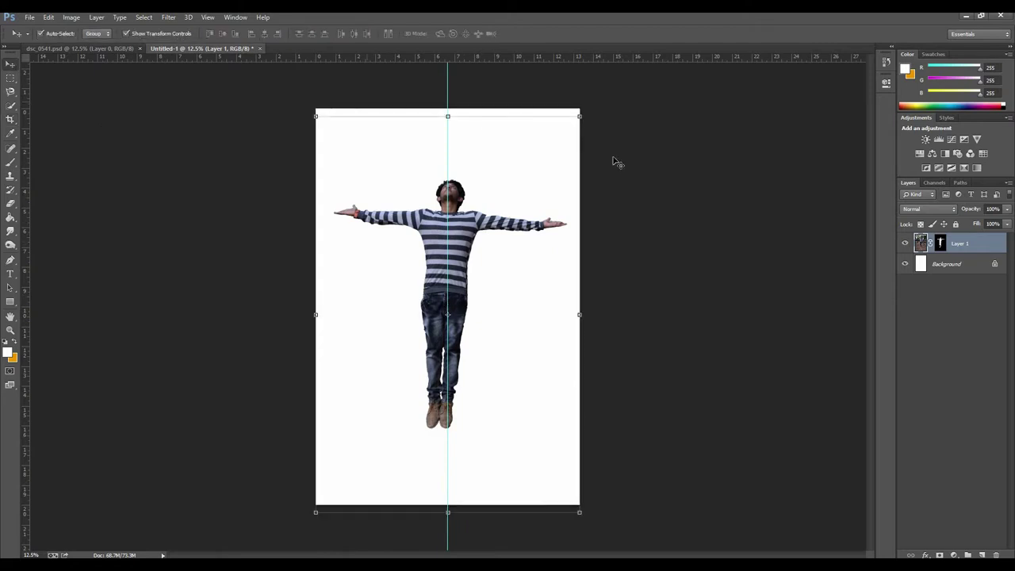
click(587, 111)
drag(578, 107, 578, 106)
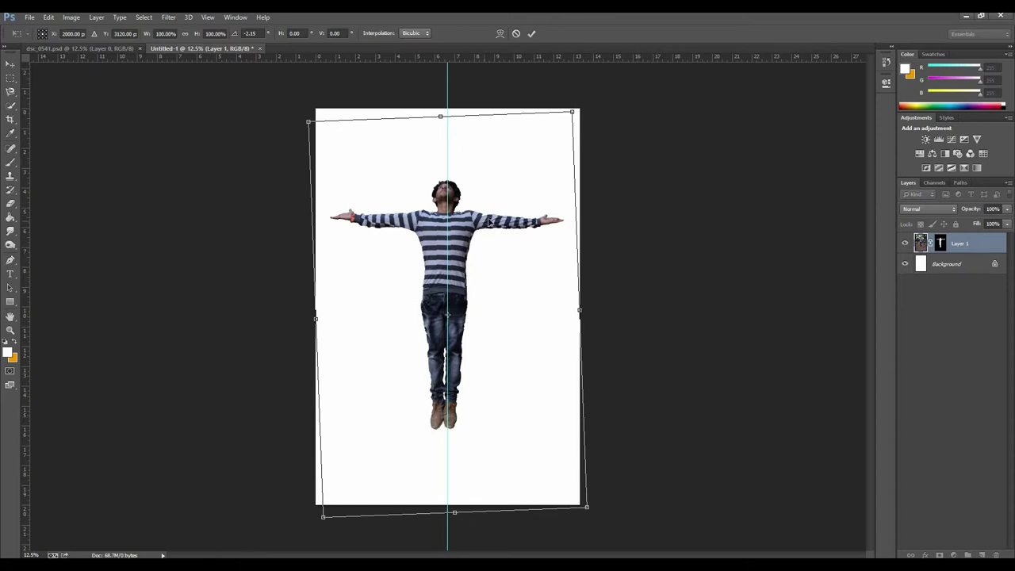
drag(489, 223, 494, 223)
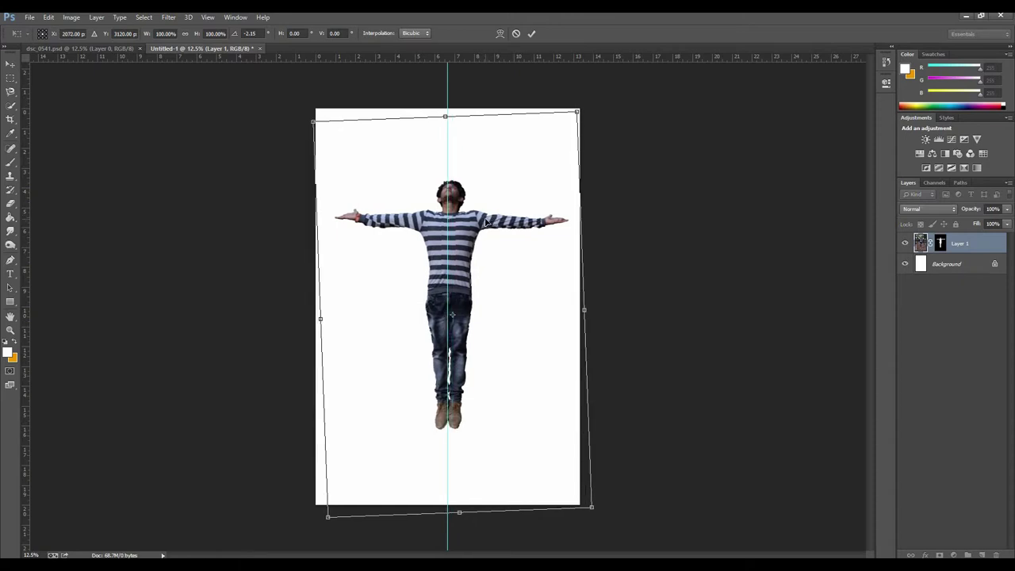
key(Return)
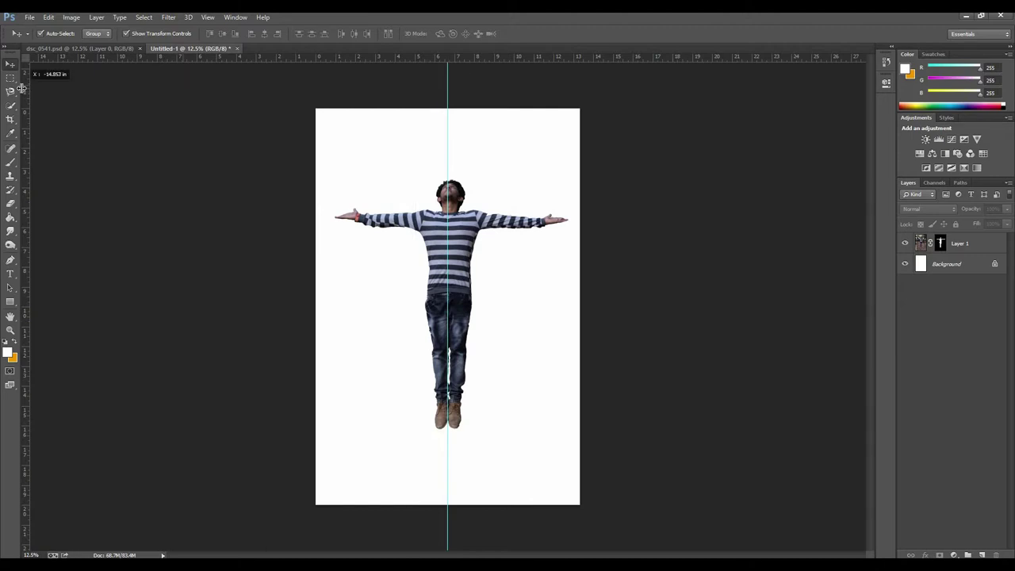
key(ctrl+semicolon)
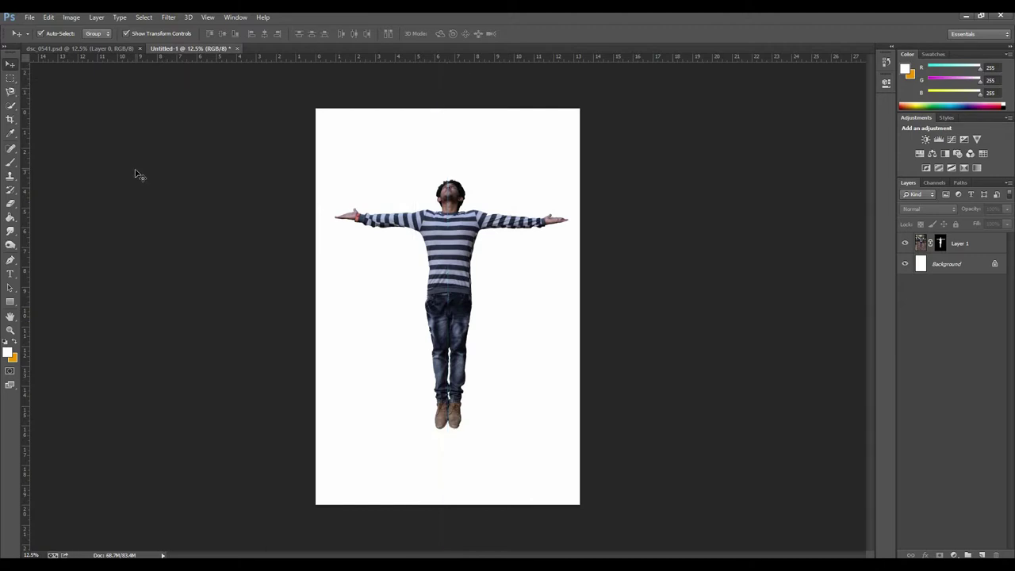
click(960, 270)
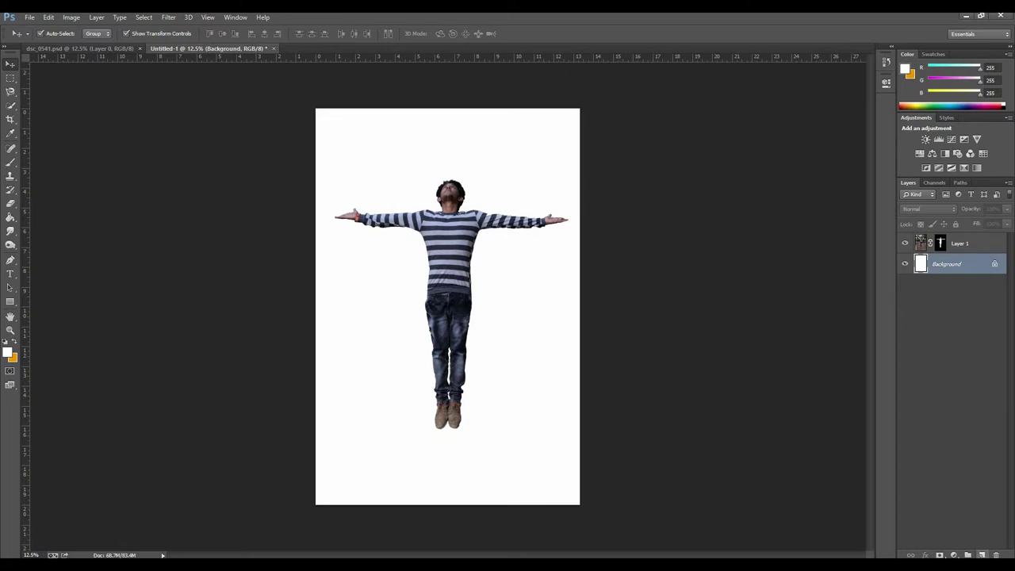
Add a dark grey #545454 Solid Color fill layer above the white Background.
click(955, 555)
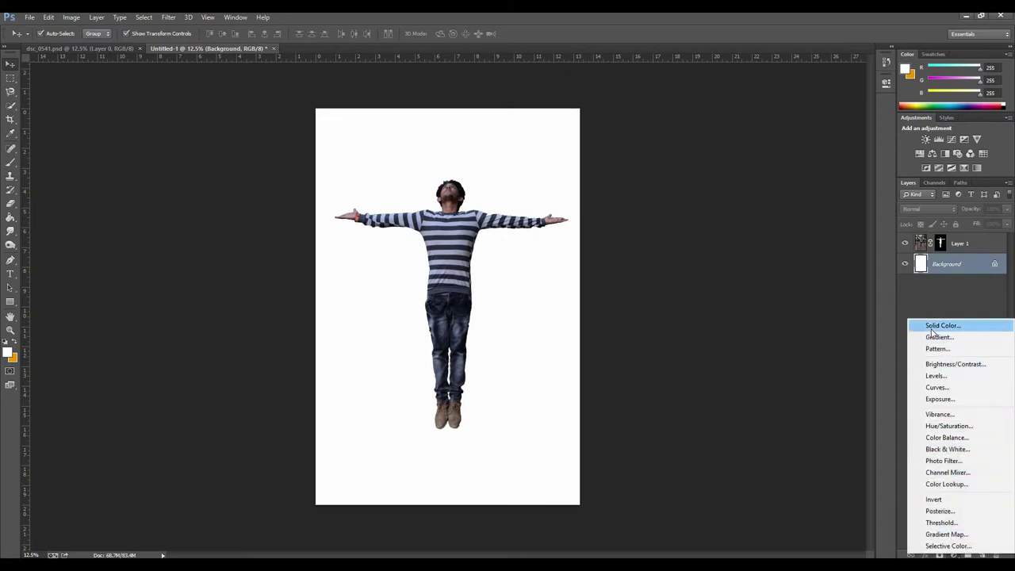
click(940, 326)
drag(758, 283, 750, 304)
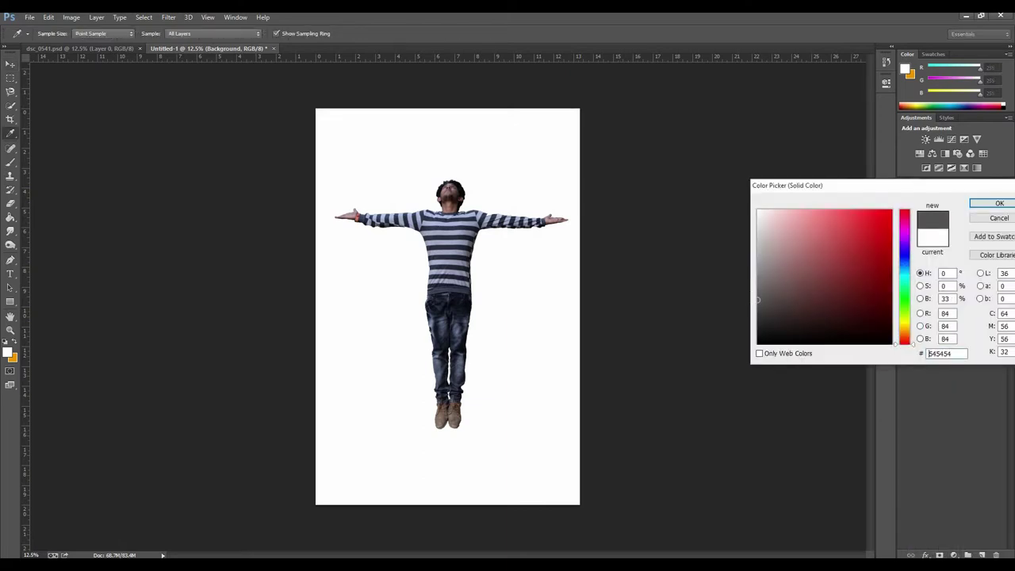
click(999, 205)
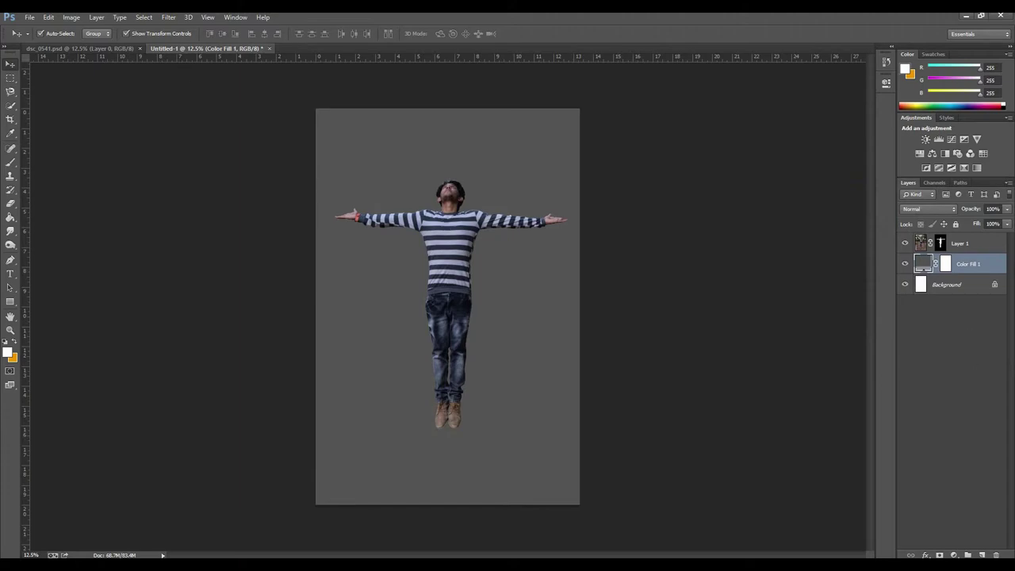
click(30, 17)
click(47, 38)
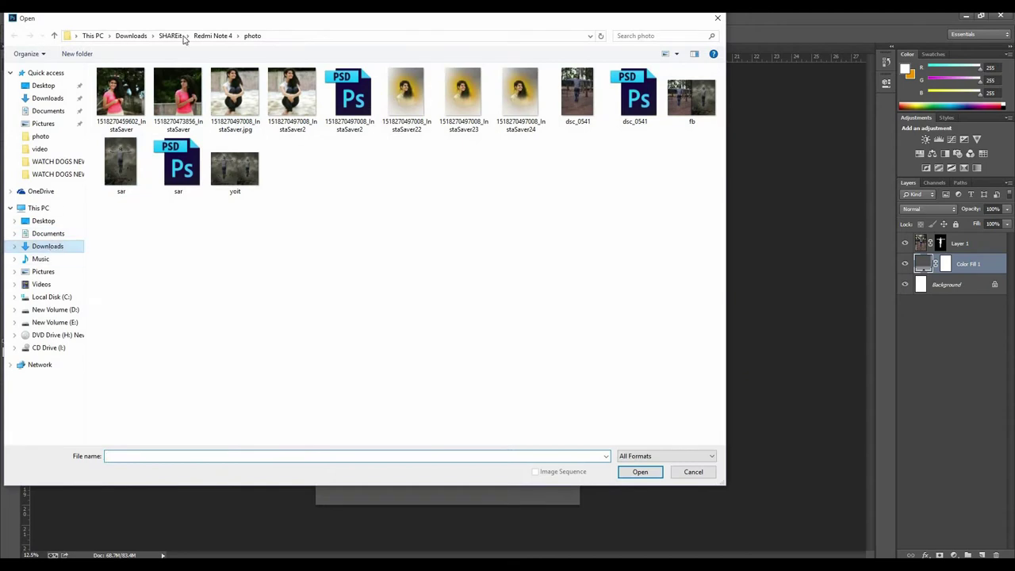
Open pexels-photo-172259 and copy the landscape into the composite document.
click(208, 35)
double_click(127, 97)
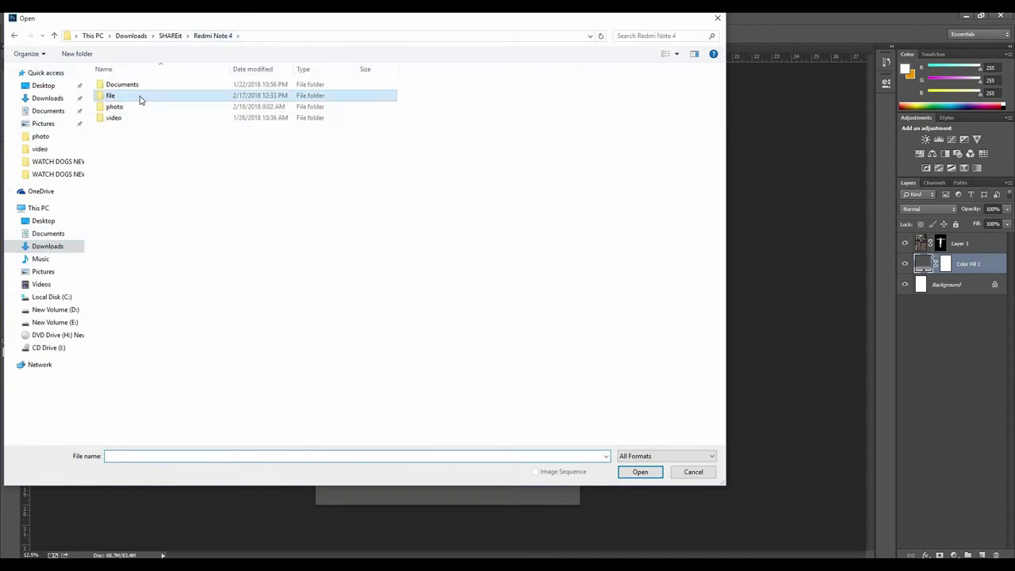
click(186, 107)
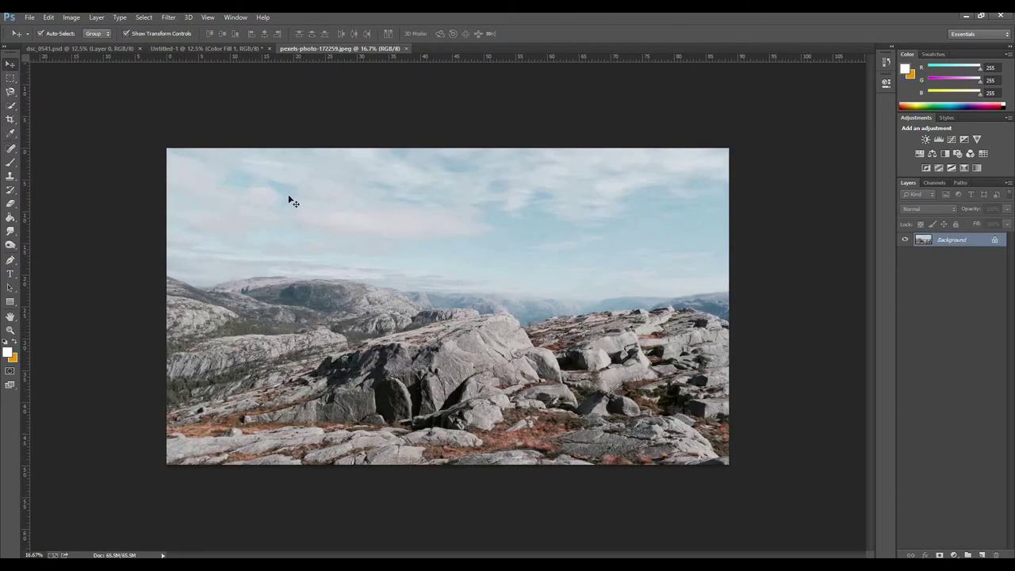
mouse_move(290, 199)
mouse_down()
mouse_move(406, 329)
mouse_move(401, 397)
mouse_up()
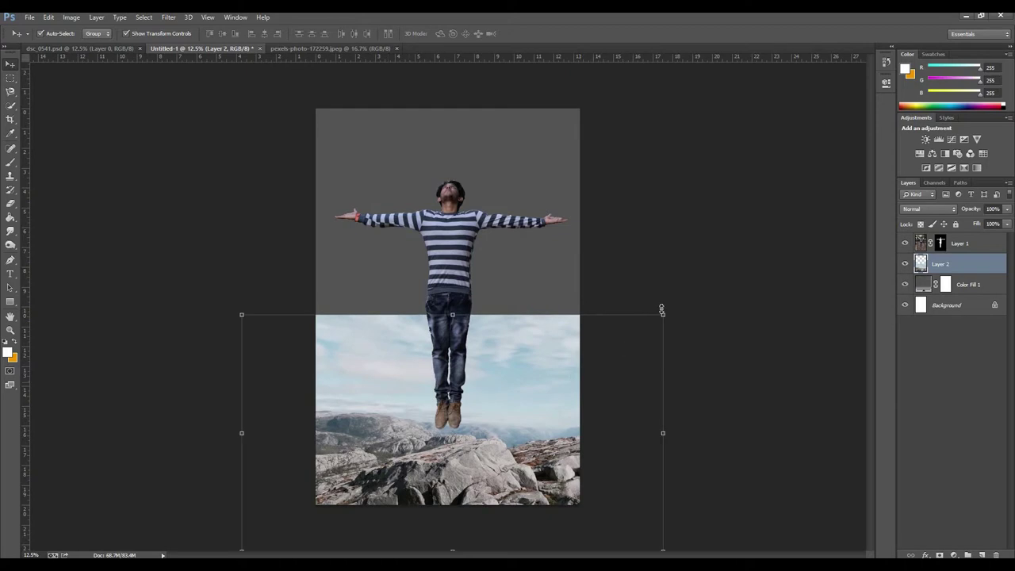
Enlarge and tilt the landscape about 10° beneath the man, then add a layer mask.
mouse_move(665, 314)
mouse_down()
mouse_move(934, 192)
mouse_move(913, 193)
mouse_up()
drag(709, 351, 531, 325)
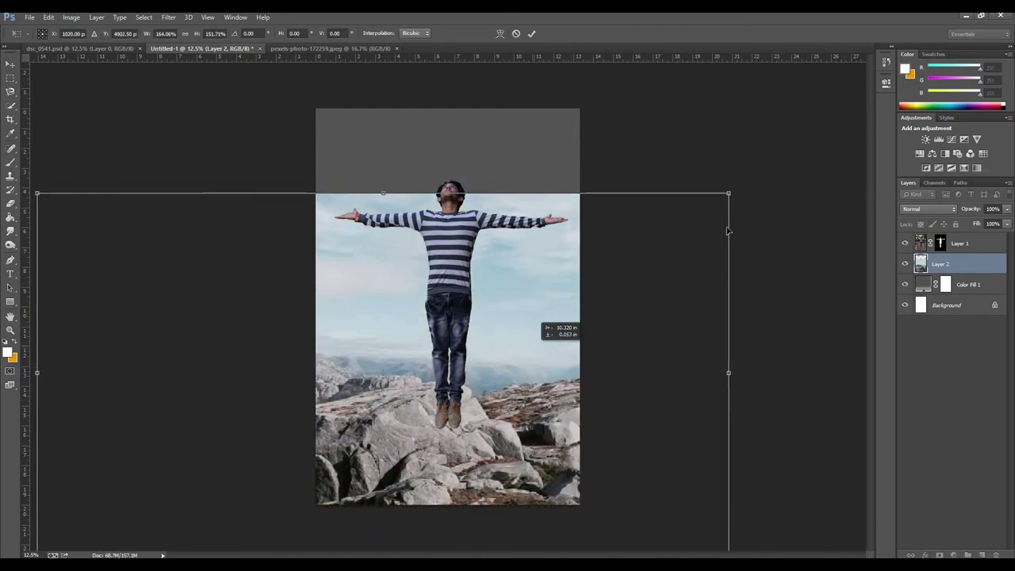
drag(791, 247, 805, 313)
drag(635, 405, 722, 437)
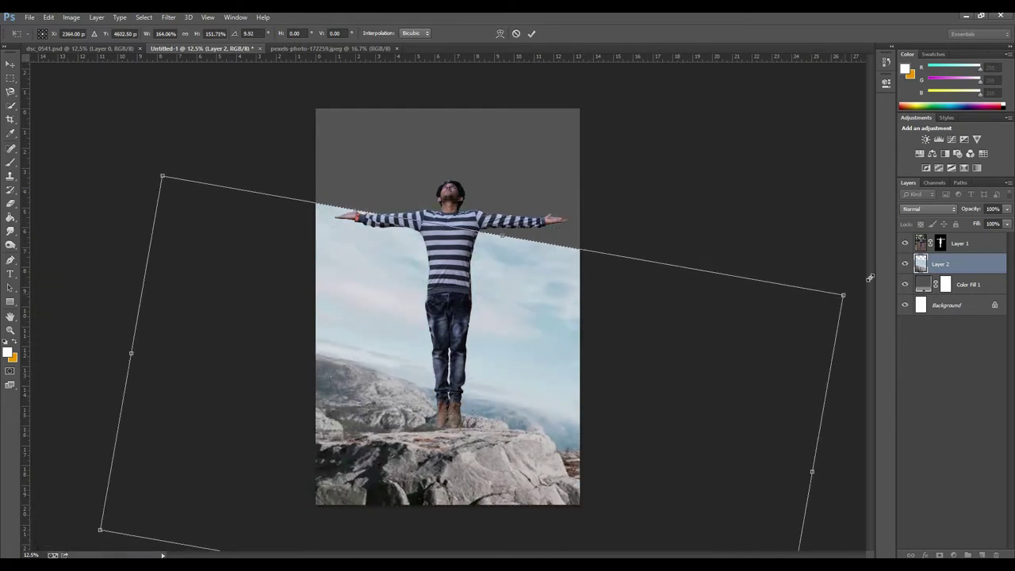
drag(843, 295, 882, 292)
drag(764, 397, 746, 412)
drag(861, 300, 875, 291)
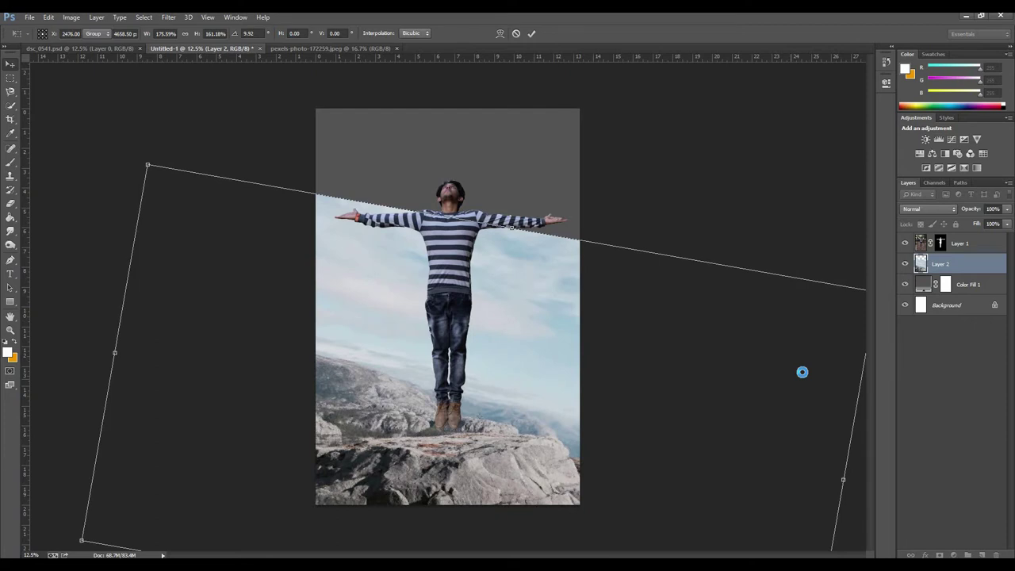
key(Return)
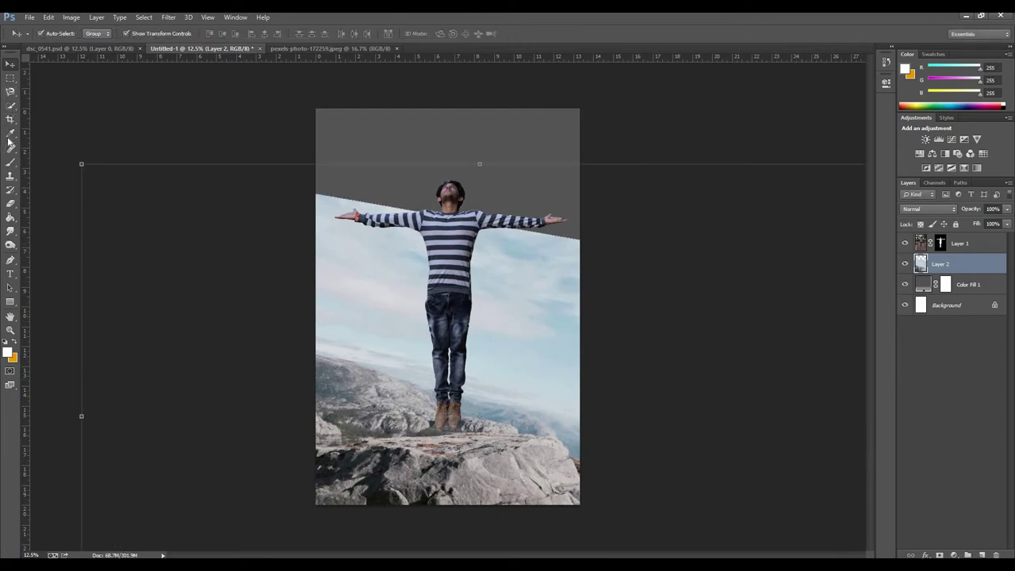
drag(463, 472, 463, 487)
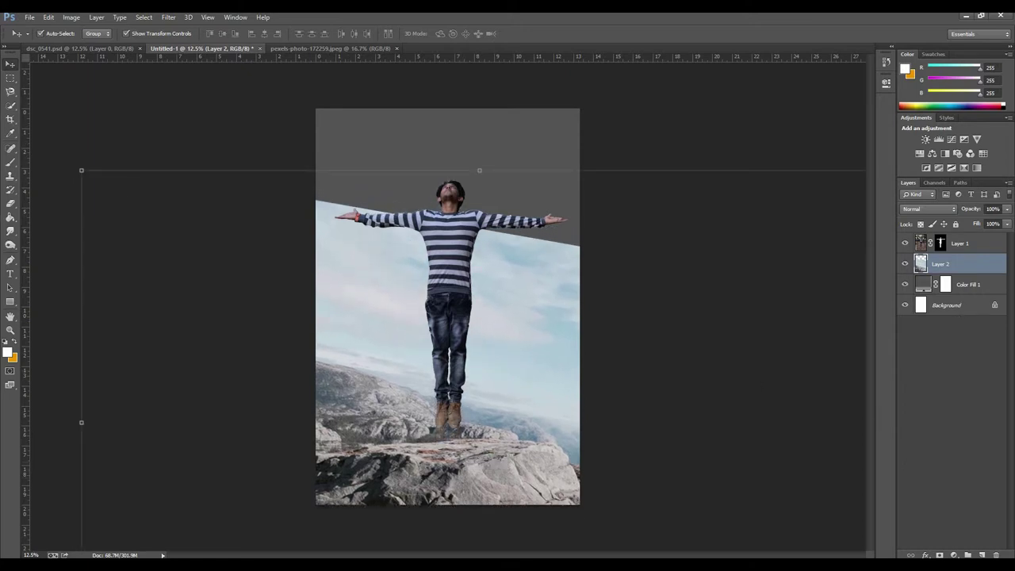
click(940, 555)
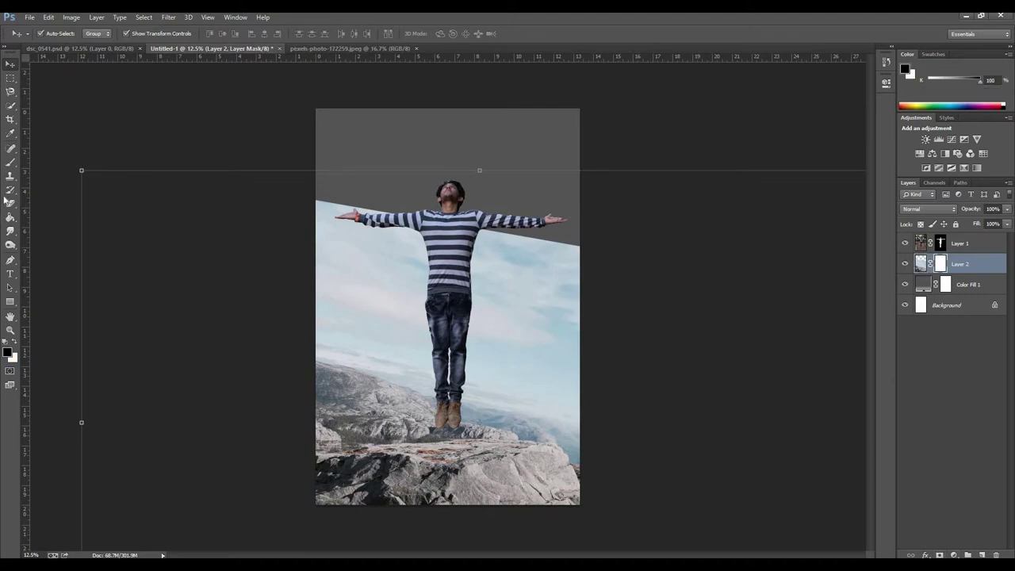
Paint linear gradients on Layer 2's mask, fading the sky into grey and keeping the left rocks.
drag(11, 217, 40, 216)
click(40, 216)
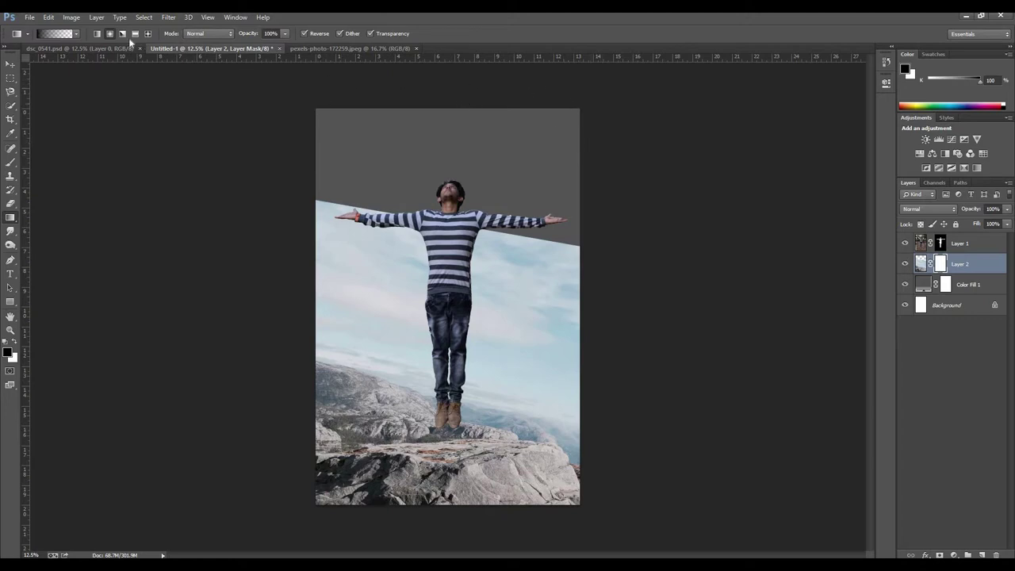
click(97, 34)
drag(463, 326, 471, 221)
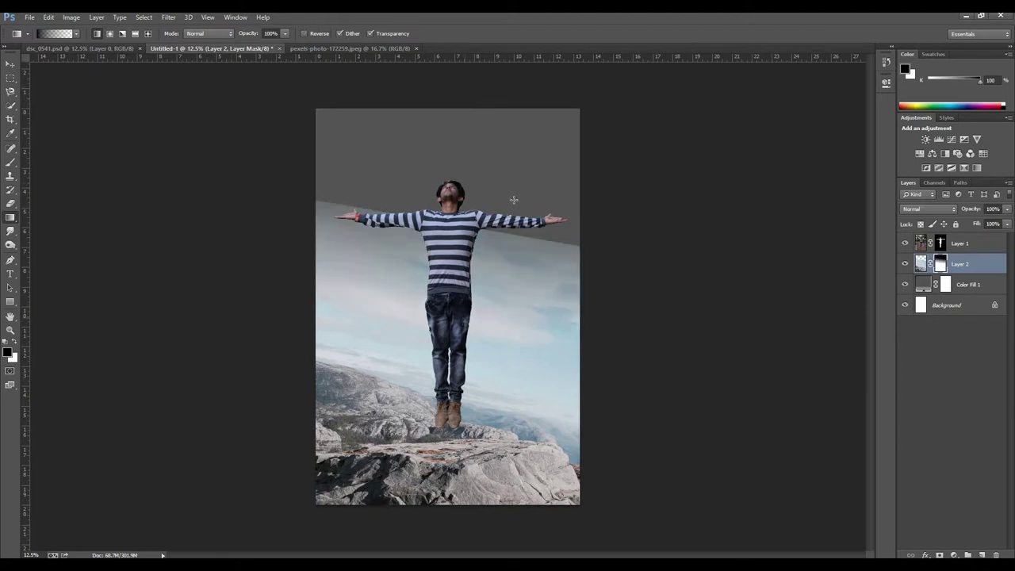
mouse_move(545, 348)
mouse_down()
mouse_move(570, 214)
mouse_move(528, 378)
mouse_up()
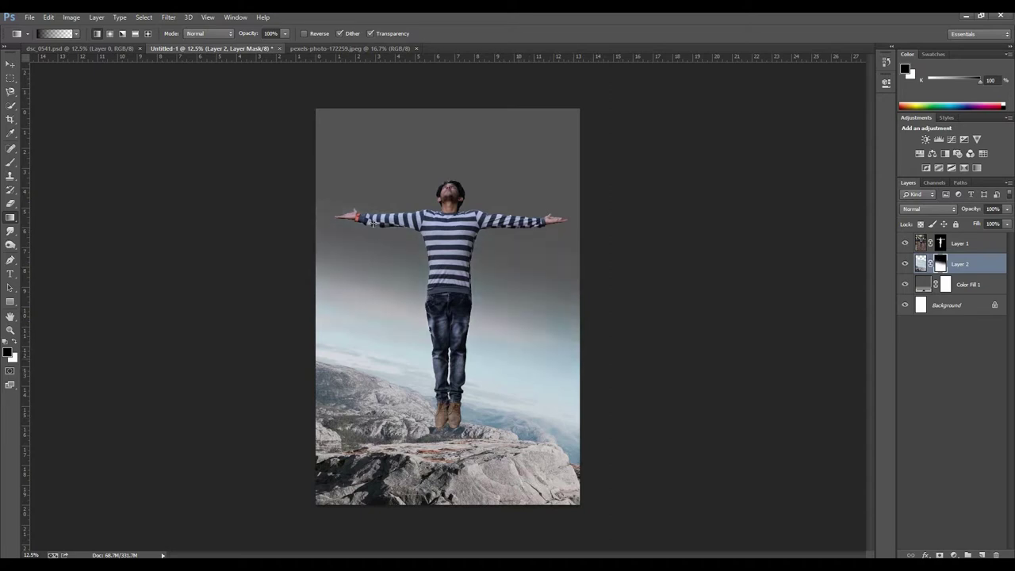
drag(330, 402, 358, 279)
drag(514, 451, 545, 336)
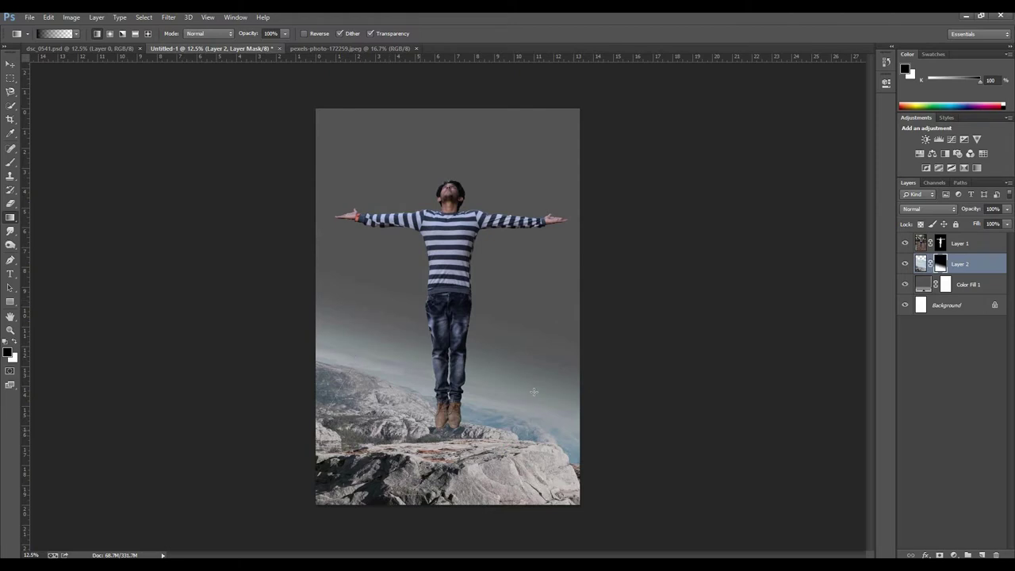
drag(532, 394, 320, 345)
drag(334, 385, 477, 362)
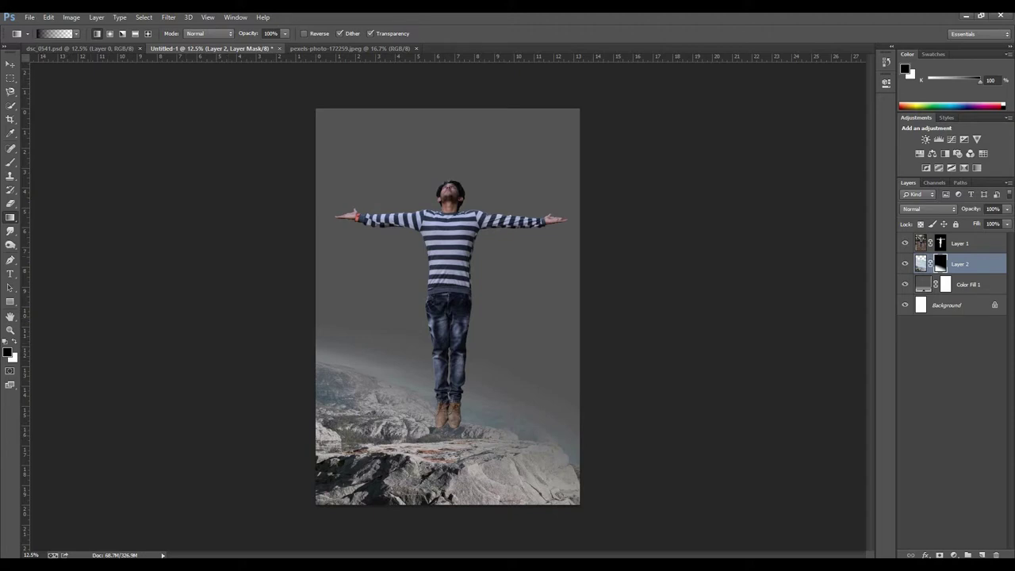
Open storm-clouds-426271_1280 and copy it into the composite document.
click(27, 16)
click(41, 40)
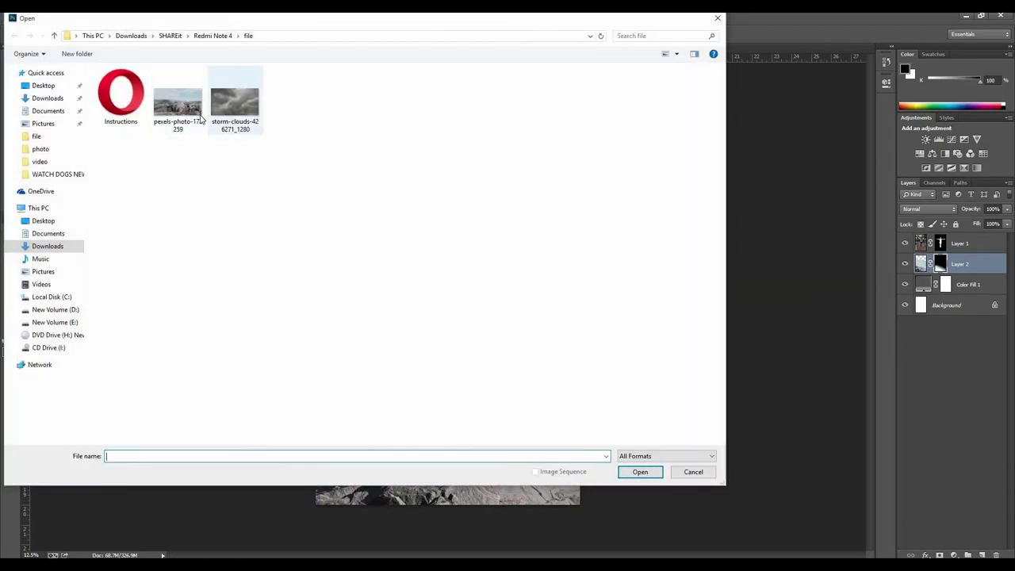
click(231, 119)
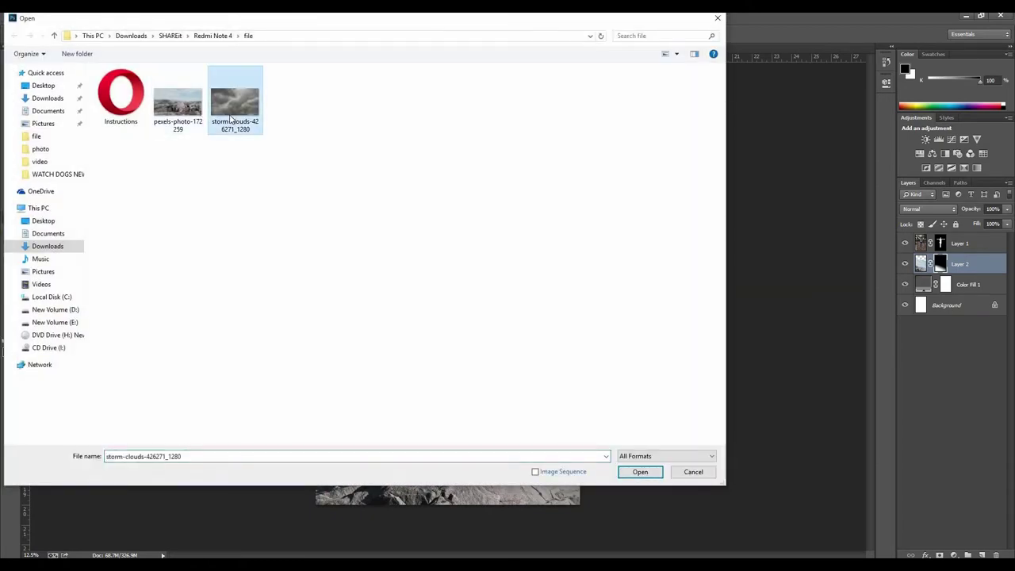
double_click(231, 119)
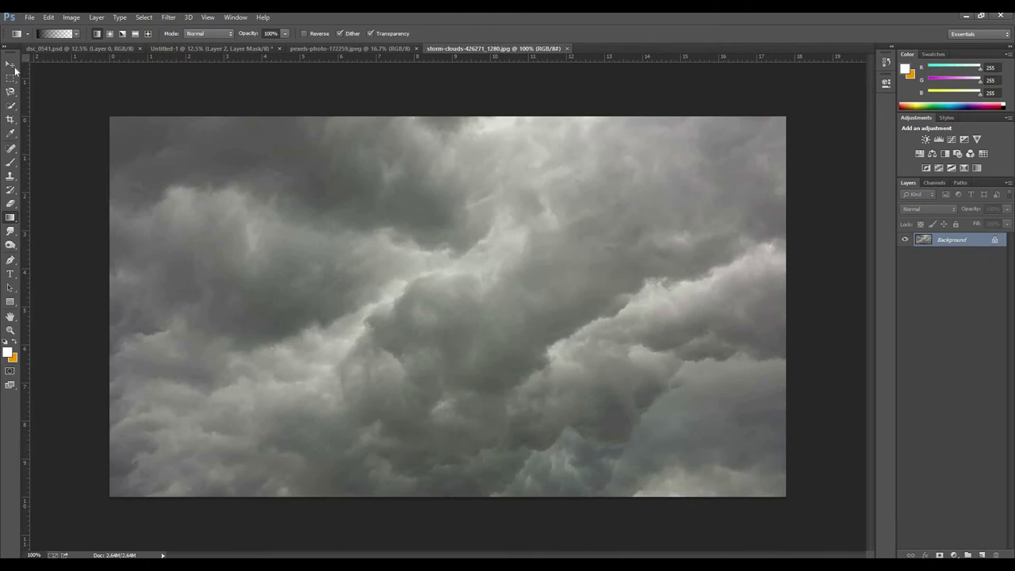
click(11, 64)
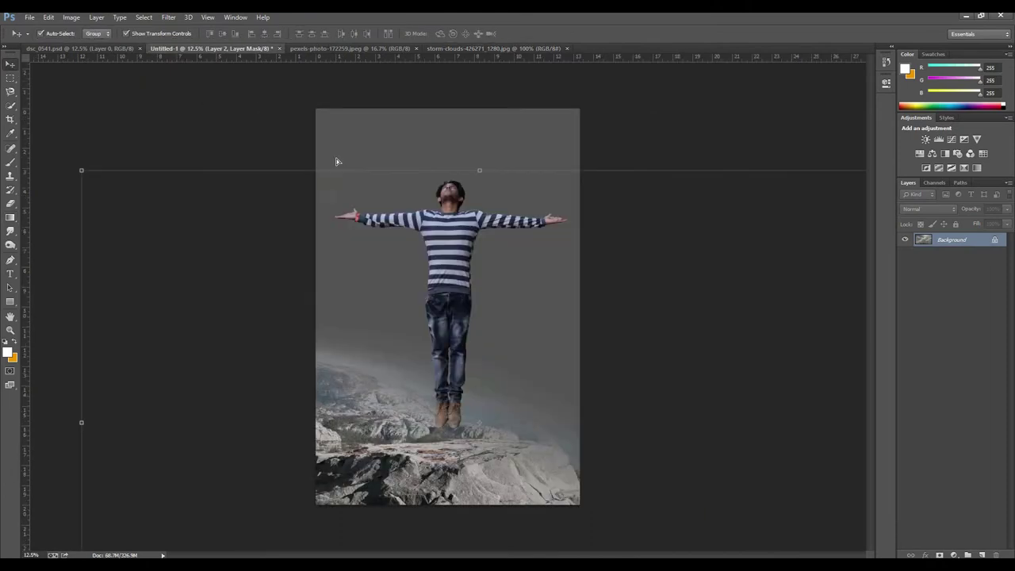
drag(241, 45, 338, 160)
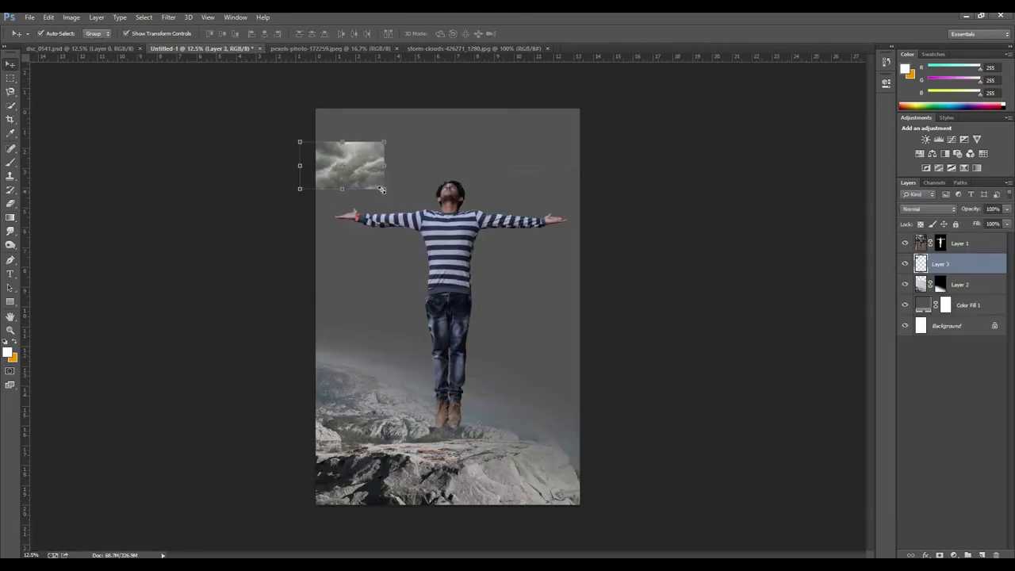
Enlarge the clouds, rotate them upside down, and stretch them across the canvas.
drag(383, 191, 708, 417)
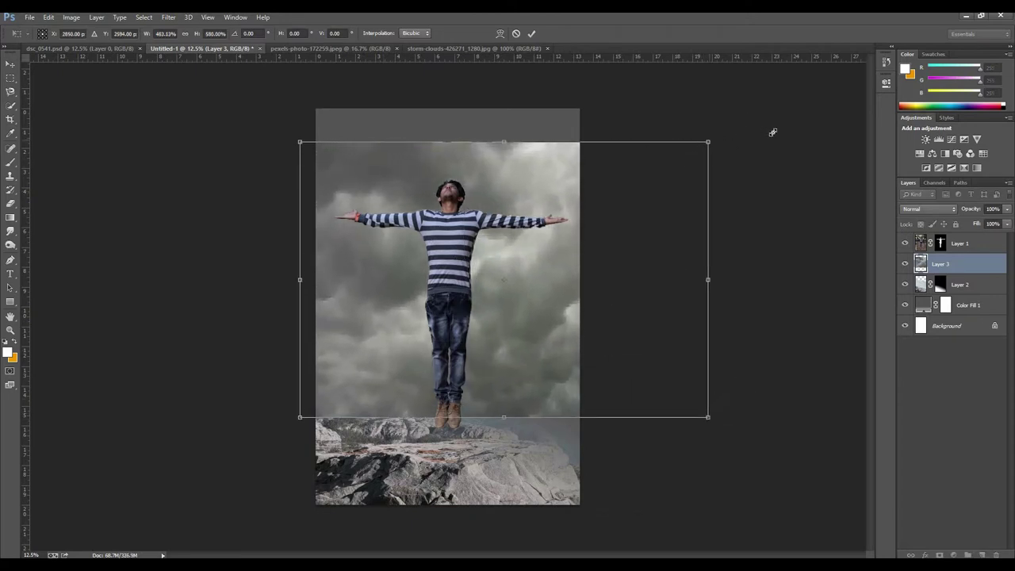
drag(767, 131, 697, 110)
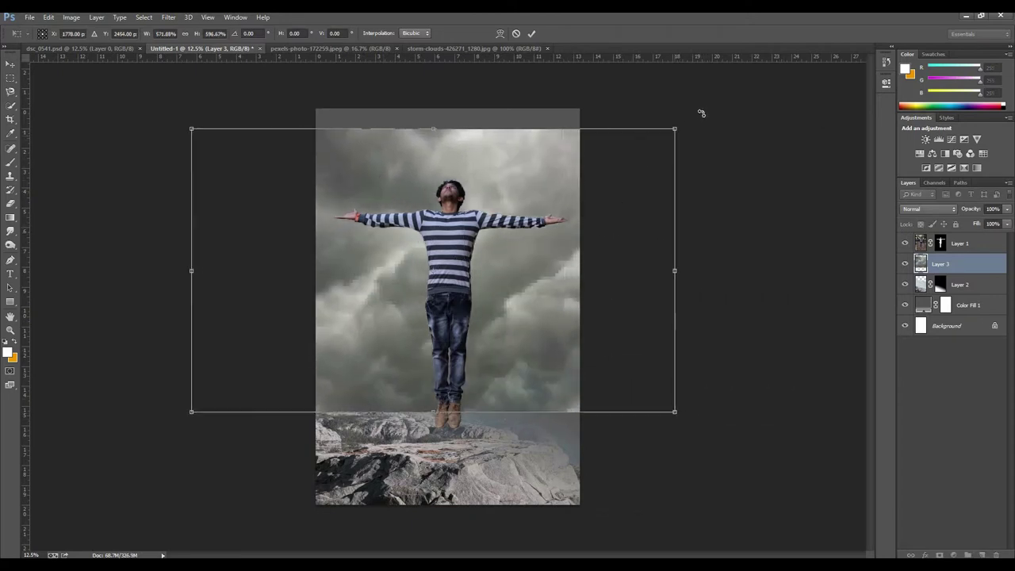
drag(280, 500, 159, 428)
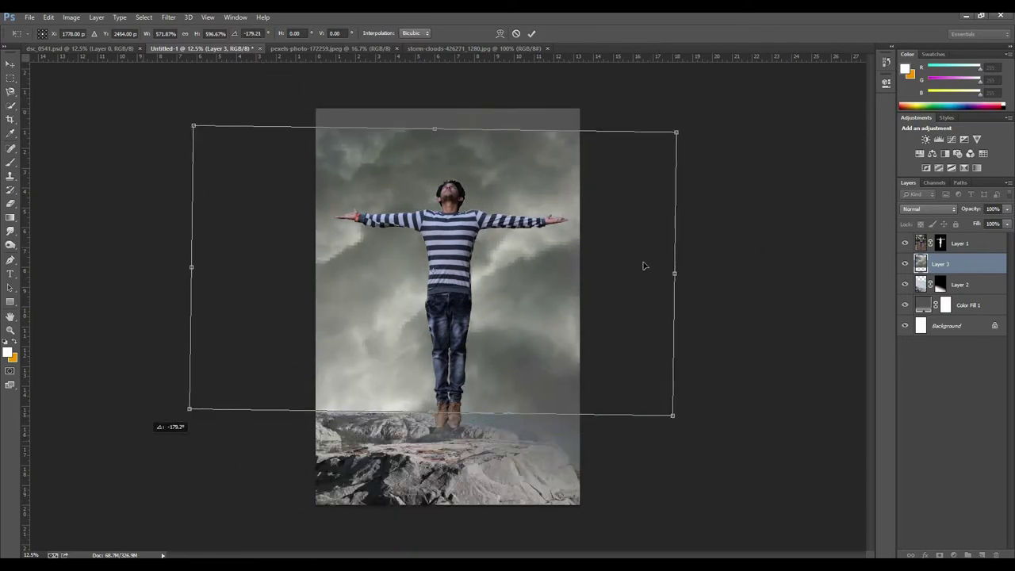
drag(677, 132, 723, 92)
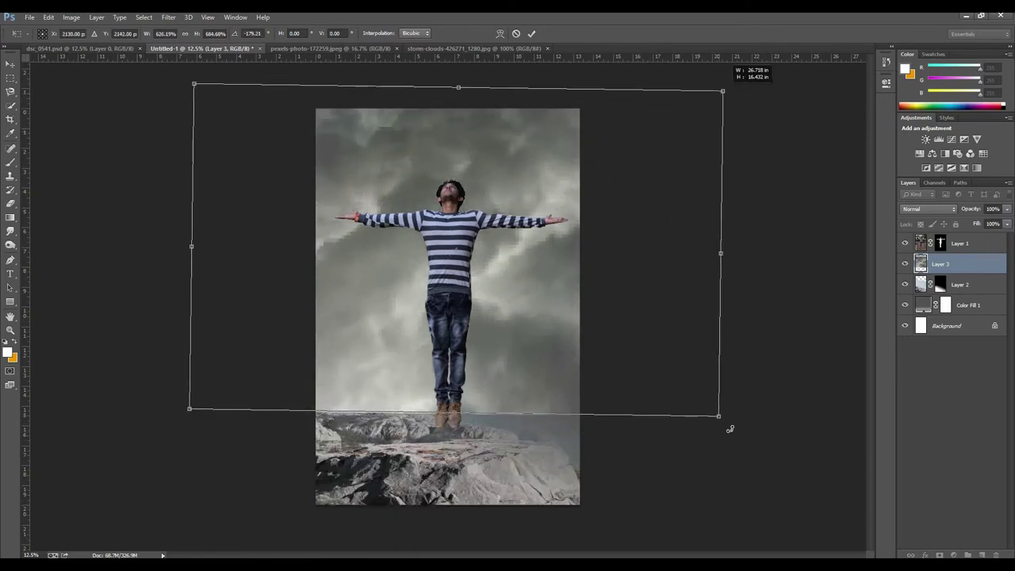
drag(720, 418, 788, 459)
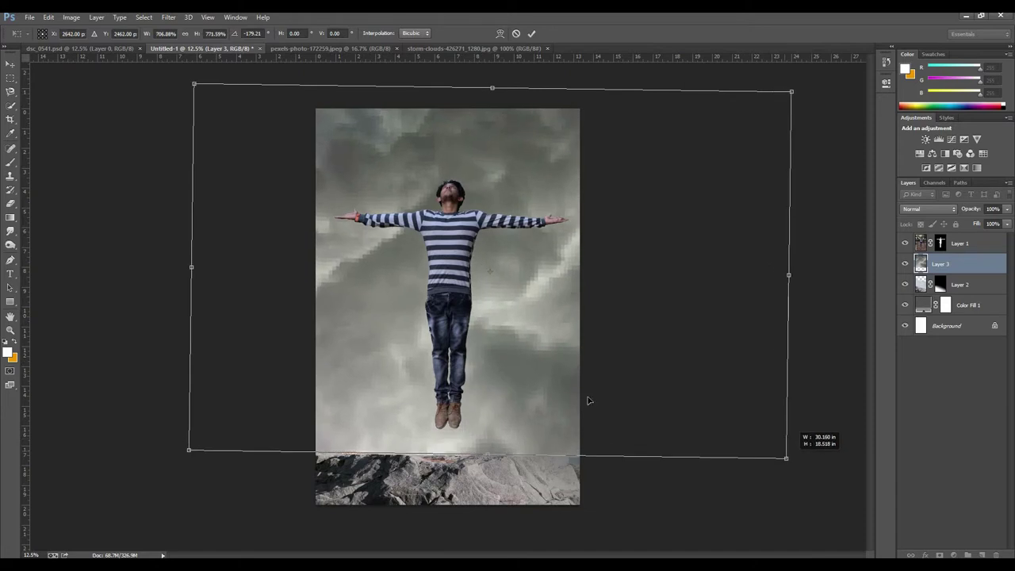
key(Return)
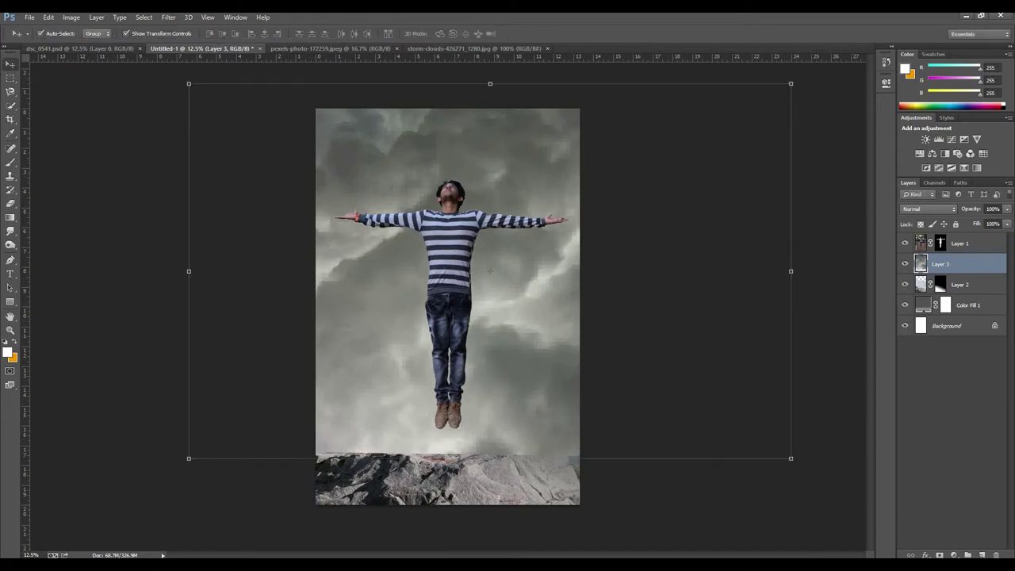
Mask the cloud layer and fade it out toward the rocks with a gradient.
click(940, 555)
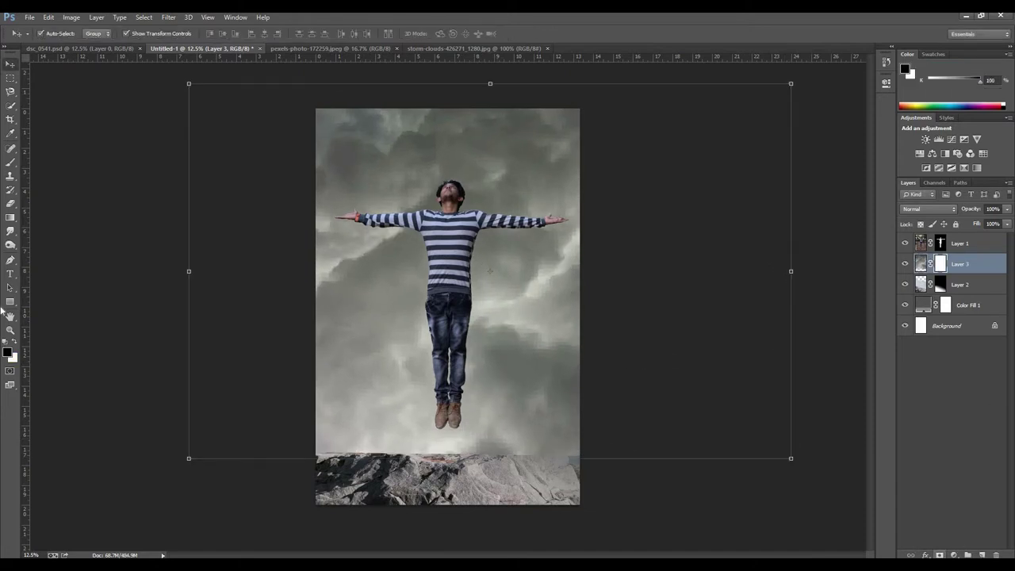
click(11, 216)
drag(363, 367, 503, 407)
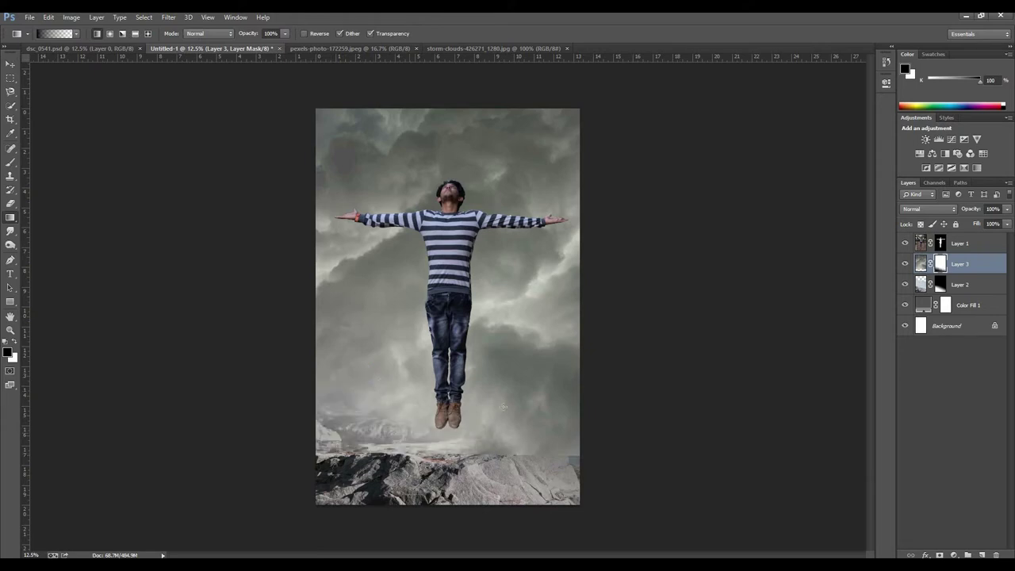
Redraw Layer 3's mask gradient to reveal more of the misty mountains and rocks.
drag(539, 459, 543, 463)
drag(581, 428, 585, 484)
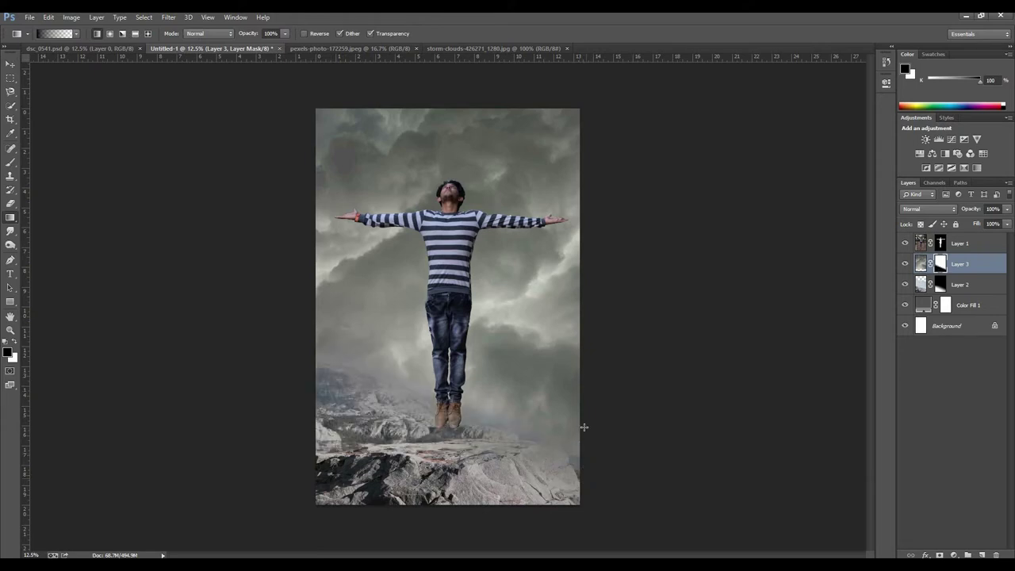
drag(528, 416, 500, 434)
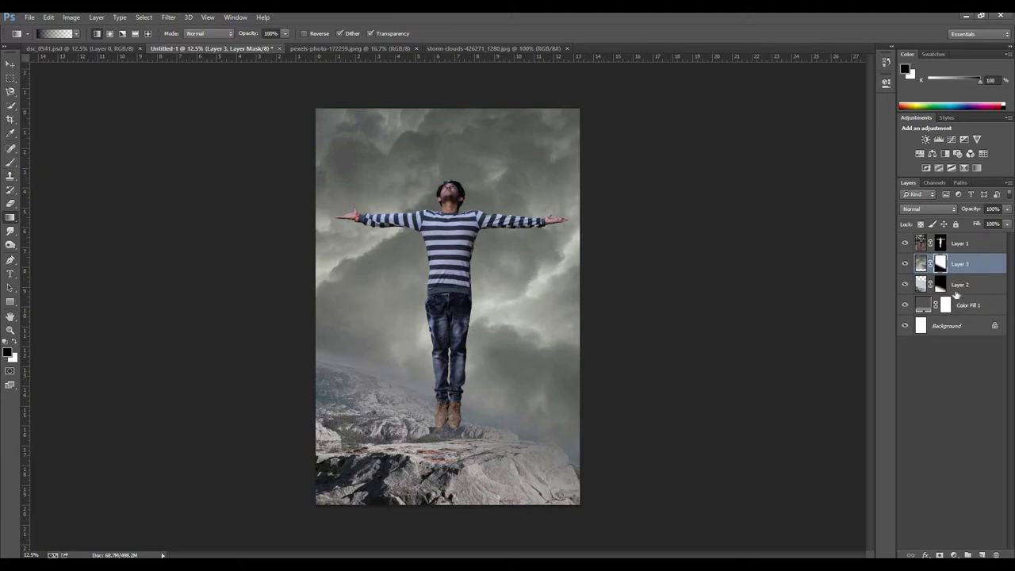
click(957, 292)
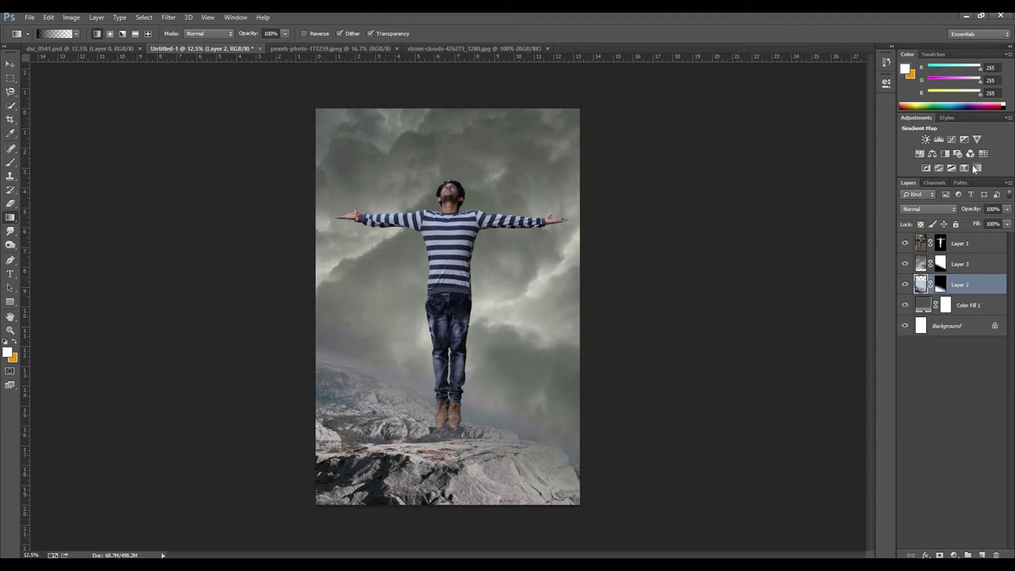
Add a Brightness/Contrast layer clipped to Layer 2 with Brightness -69 and raised contrast.
click(927, 141)
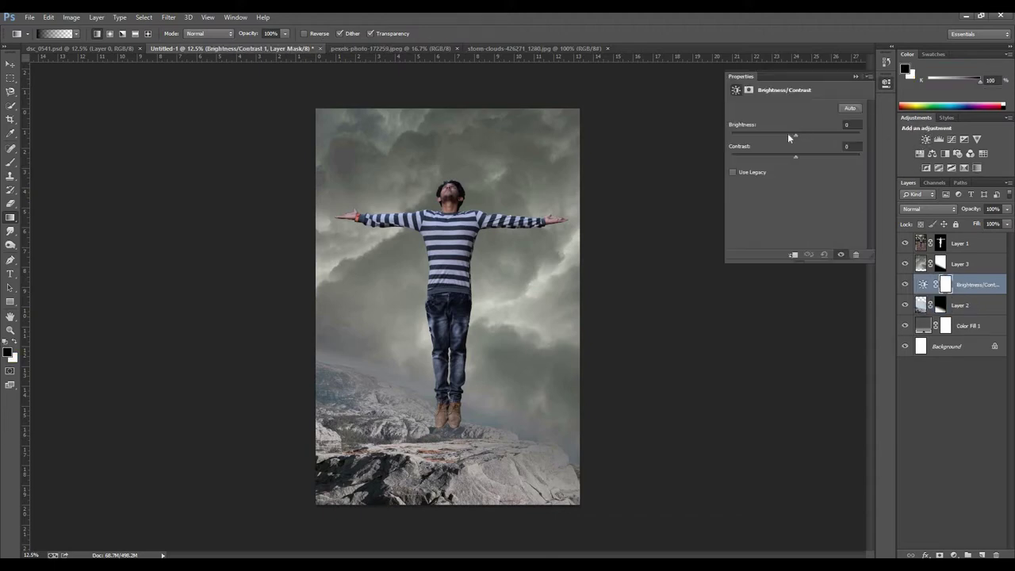
click(762, 134)
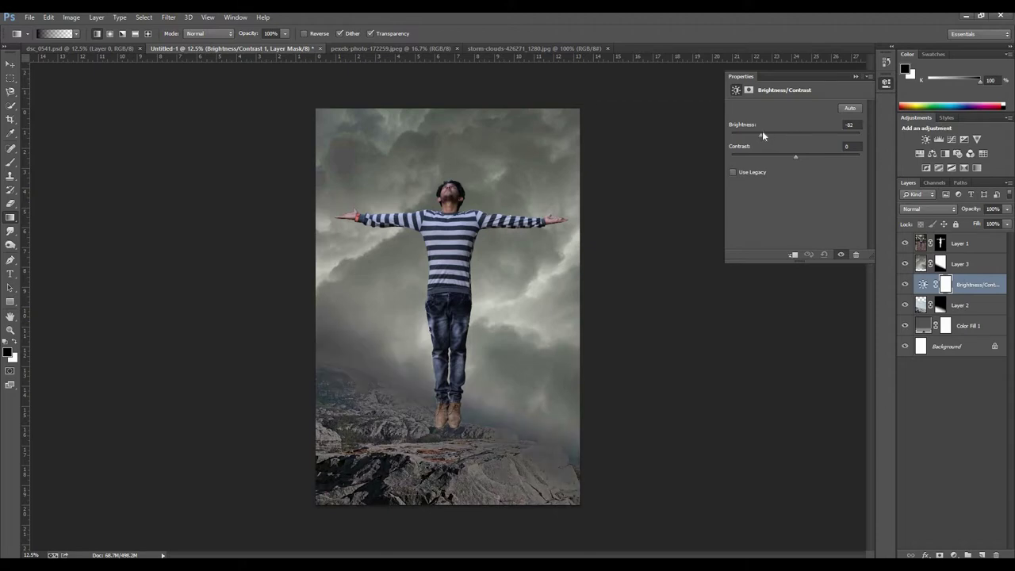
click(794, 255)
drag(976, 284, 972, 283)
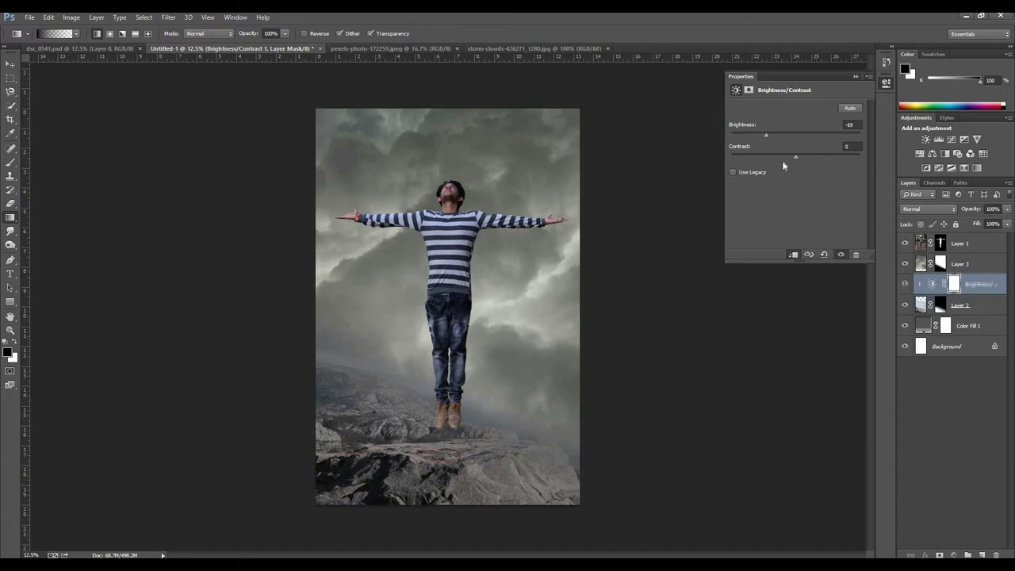
click(833, 156)
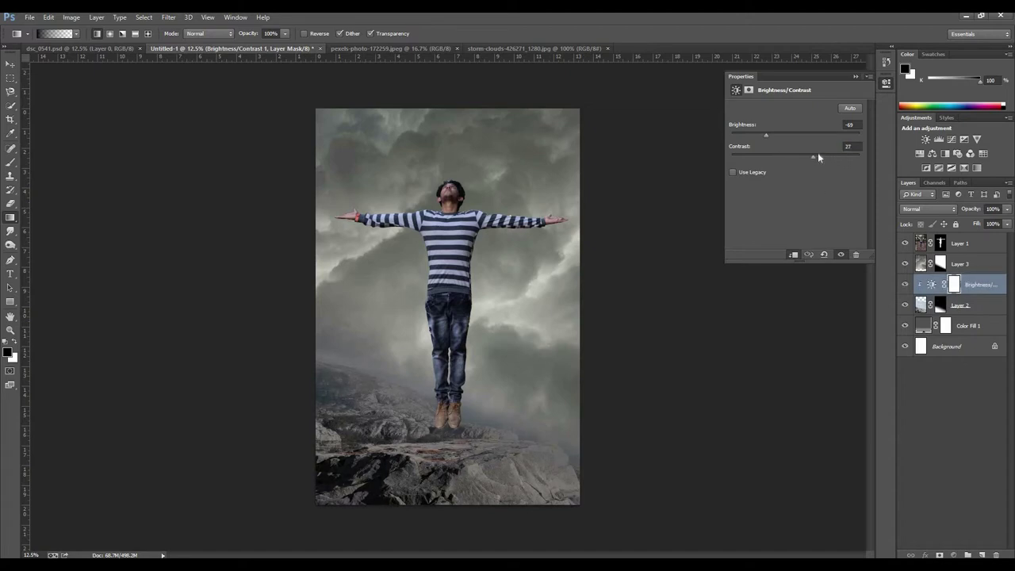
drag(814, 157, 818, 156)
click(856, 77)
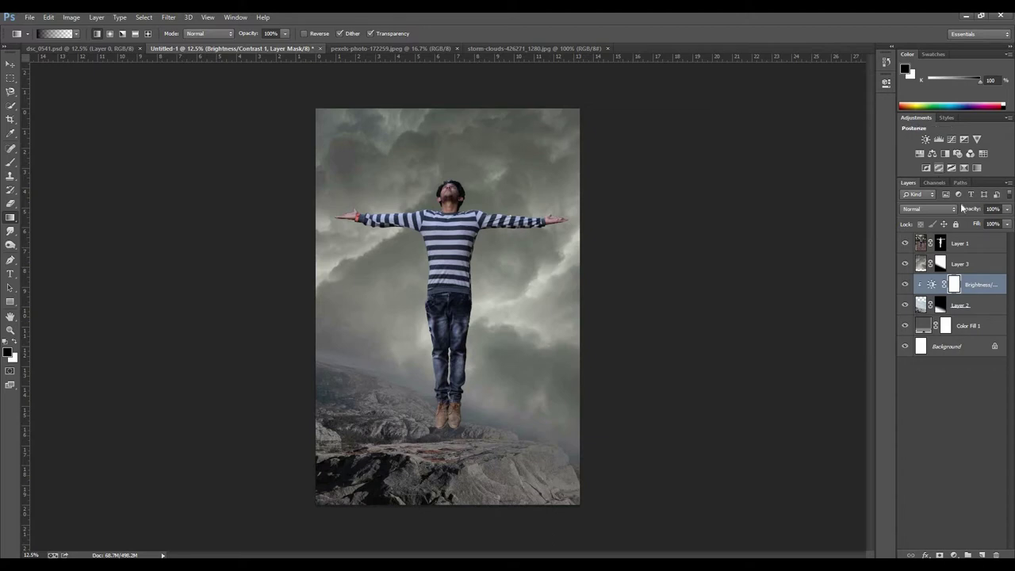
Add a Vibrance layer clipped to the rocks with Vibrance -55 and Saturation -29.
click(976, 140)
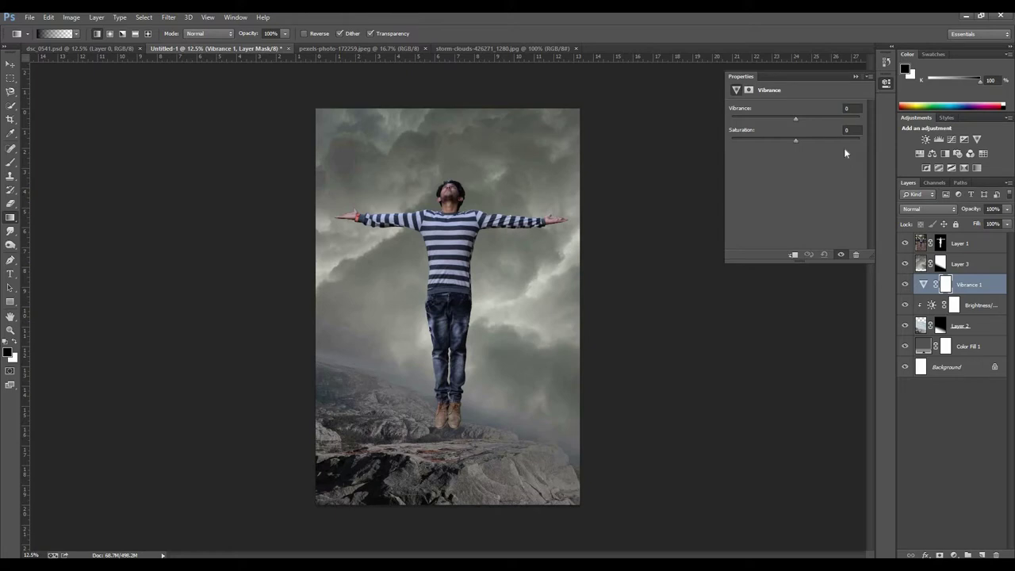
drag(778, 119, 770, 122)
click(793, 256)
Darken the storm clouds with a Brightness/Contrast layer clipped to Layer 3, Brightness -36.
click(983, 266)
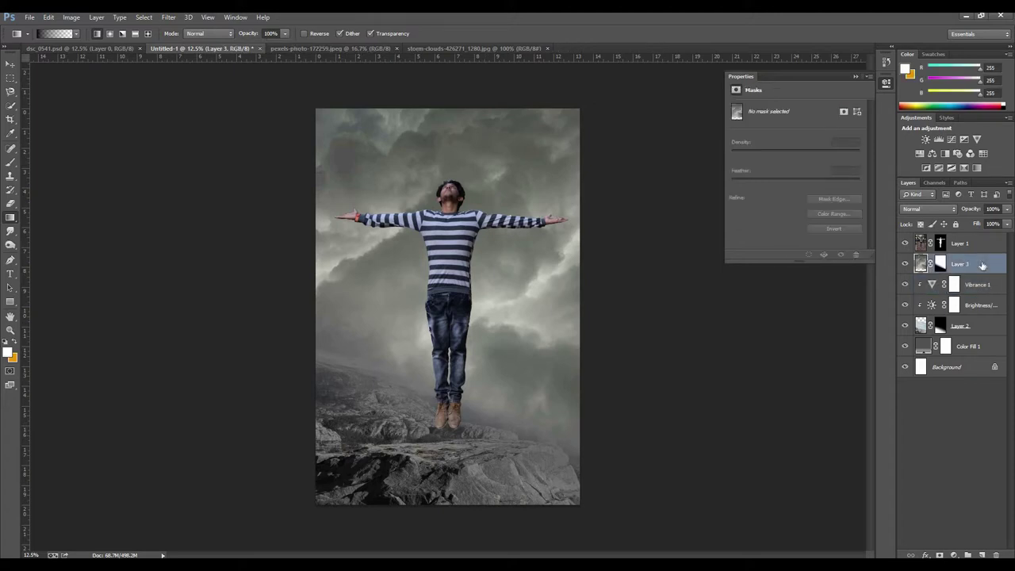
click(923, 141)
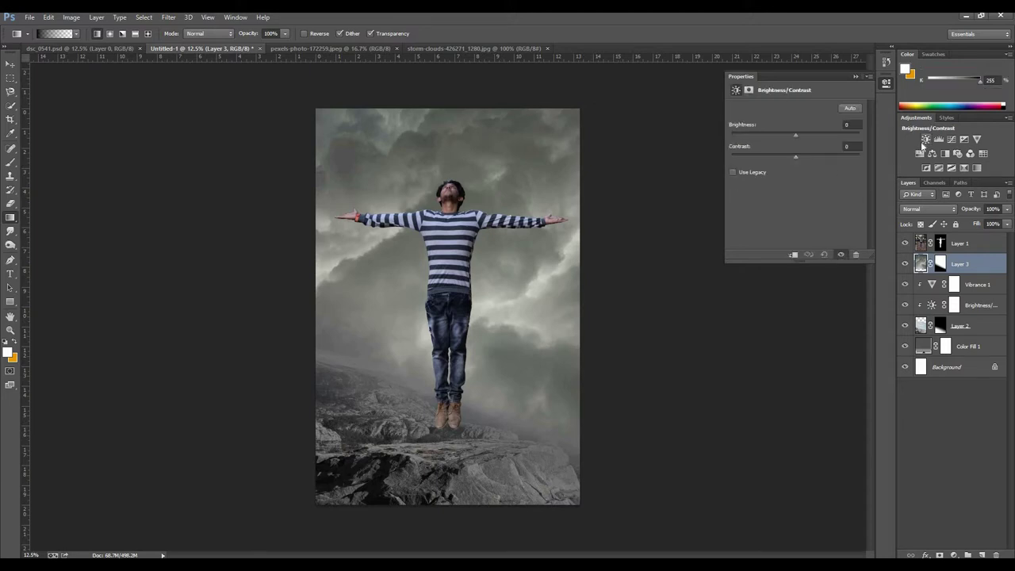
click(796, 254)
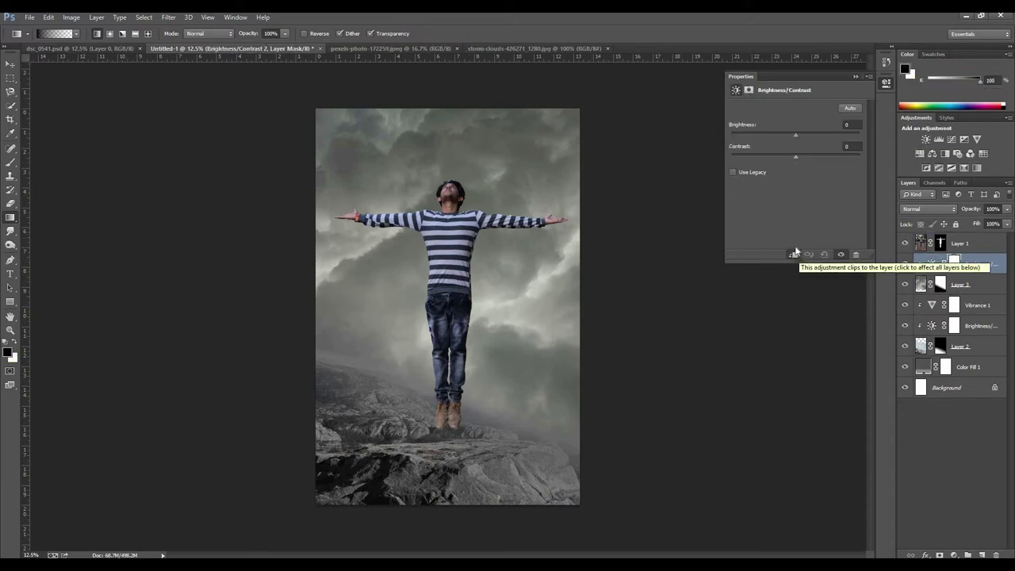
click(775, 133)
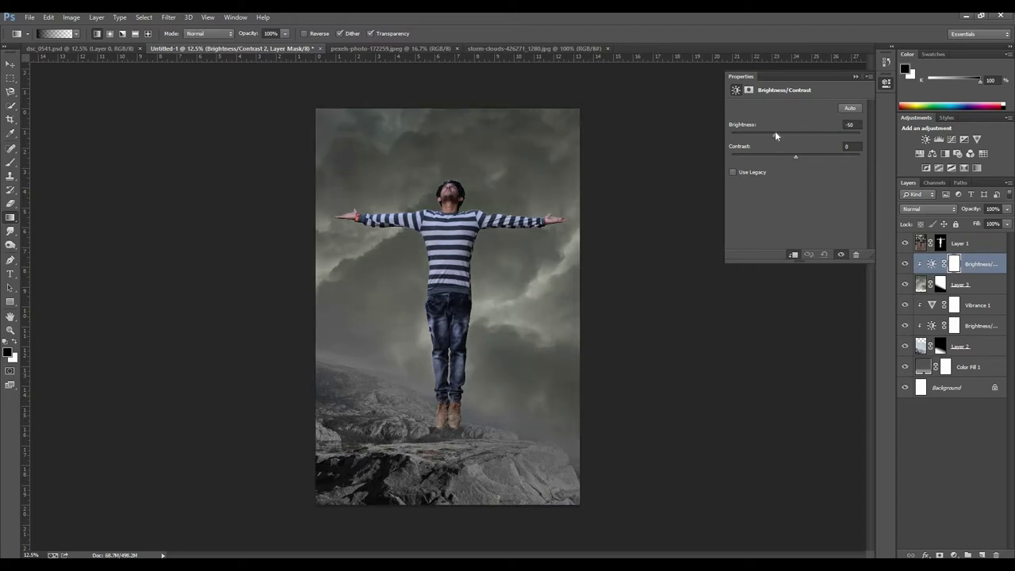
drag(780, 136, 778, 136)
click(858, 75)
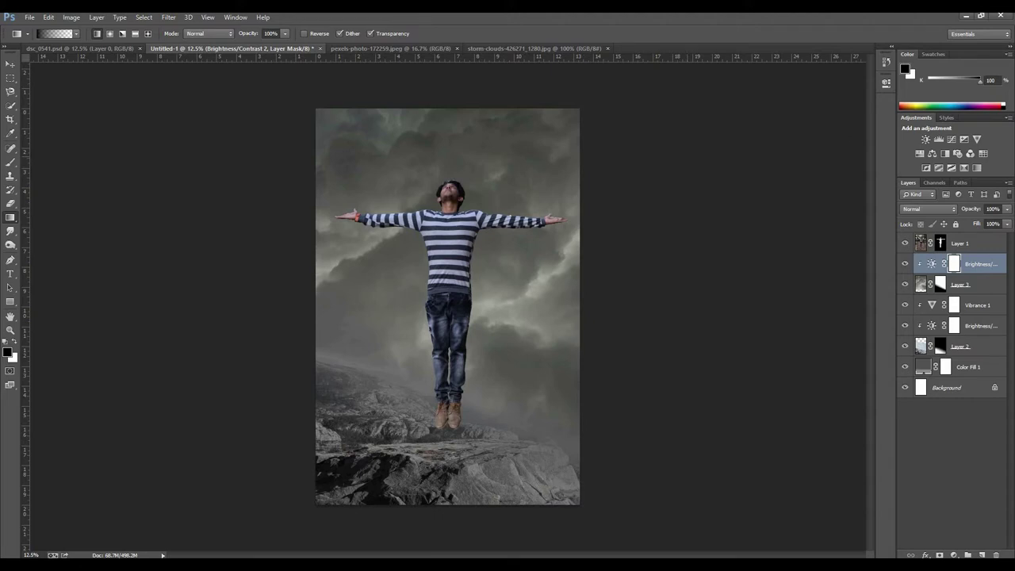
click(1001, 265)
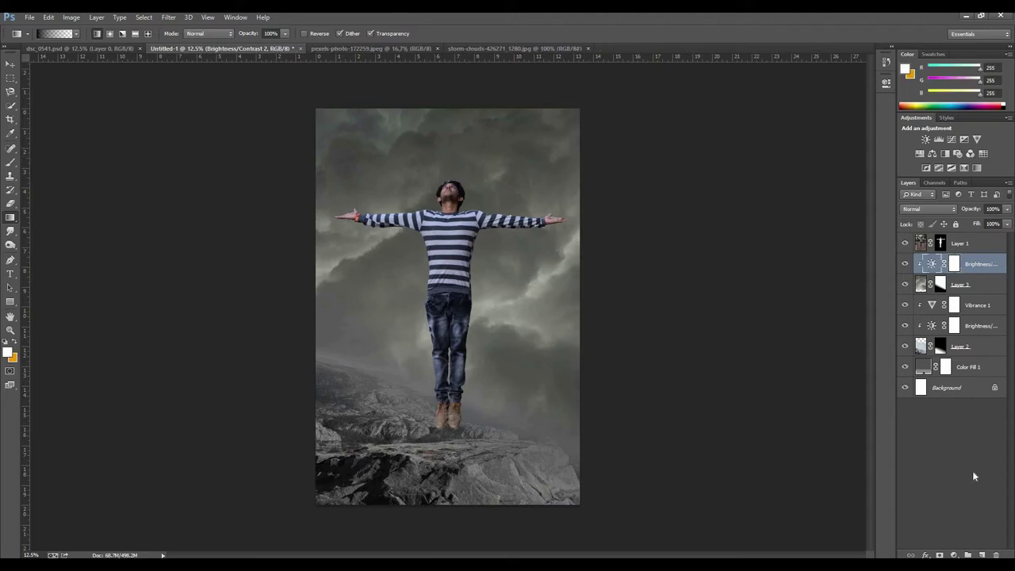
Create a new Layer 4 and sample a dark grey from the clouds as paint colour.
key(ctrl+shift+alt+n)
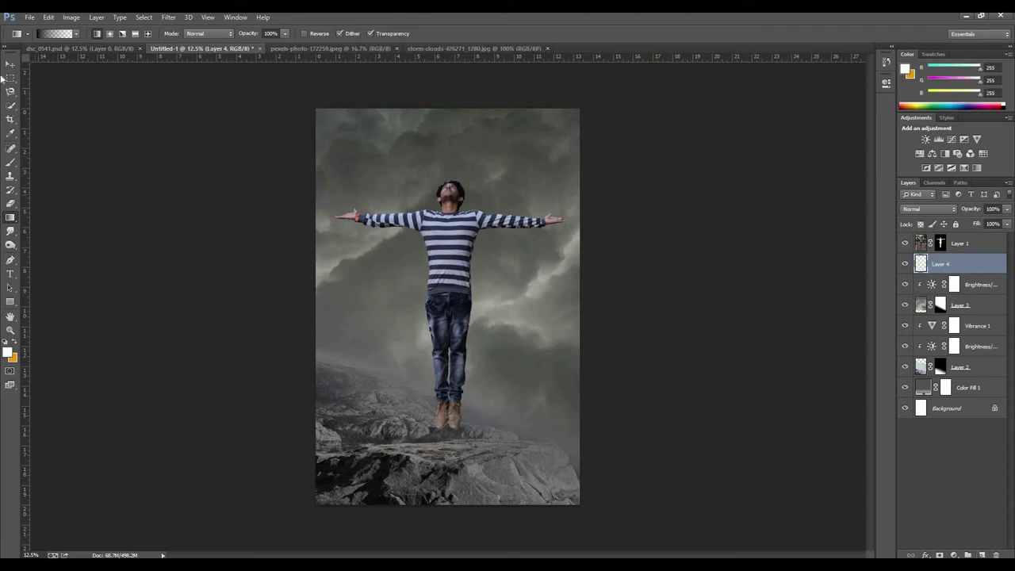
key(b)
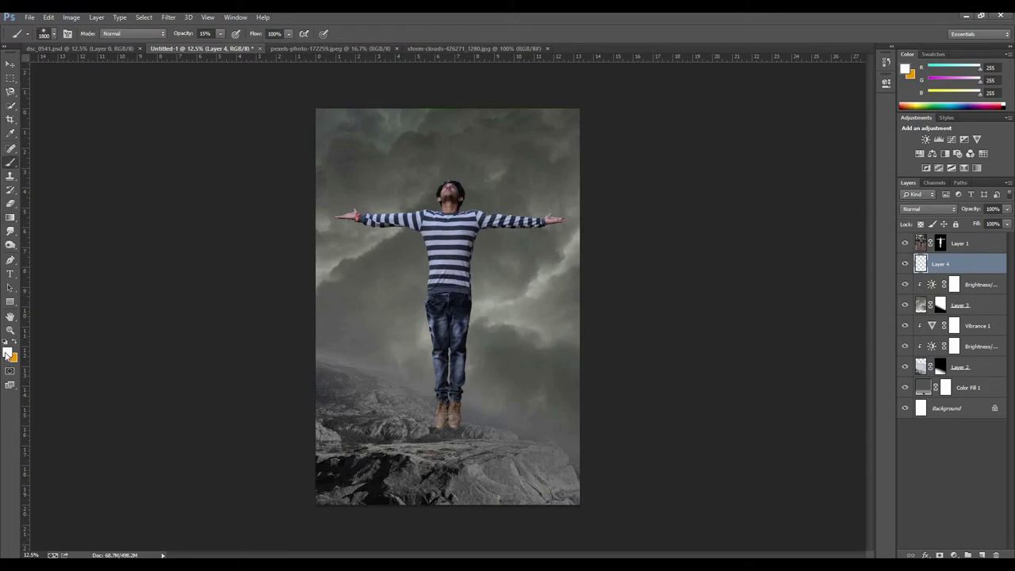
click(8, 353)
click(523, 396)
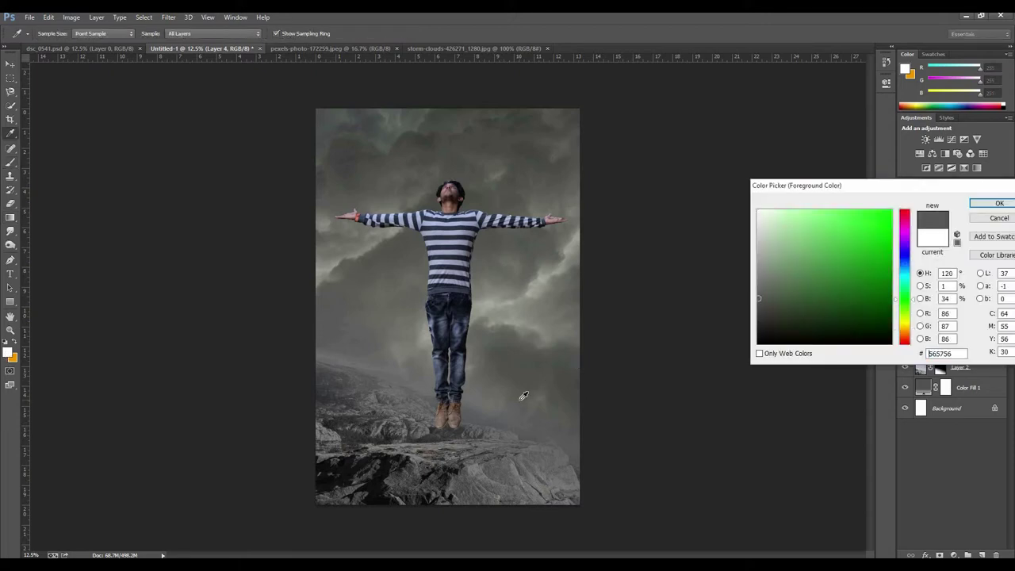
click(526, 377)
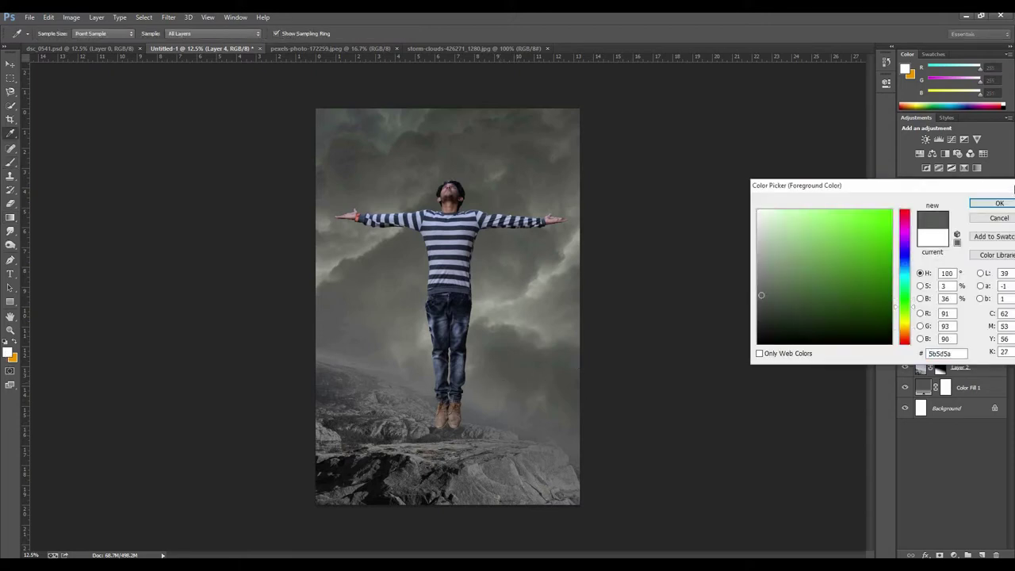
click(999, 218)
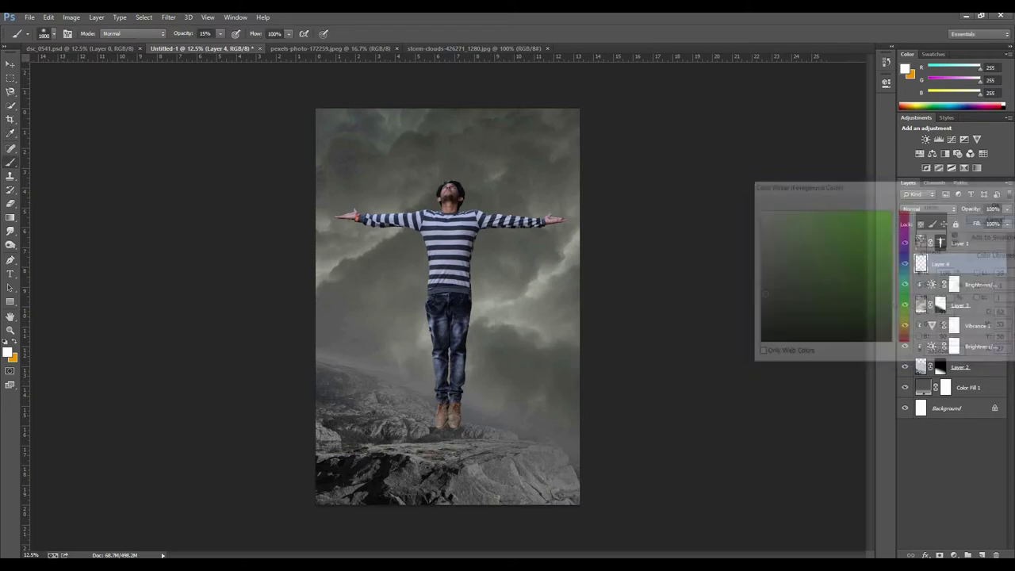
click(11, 134)
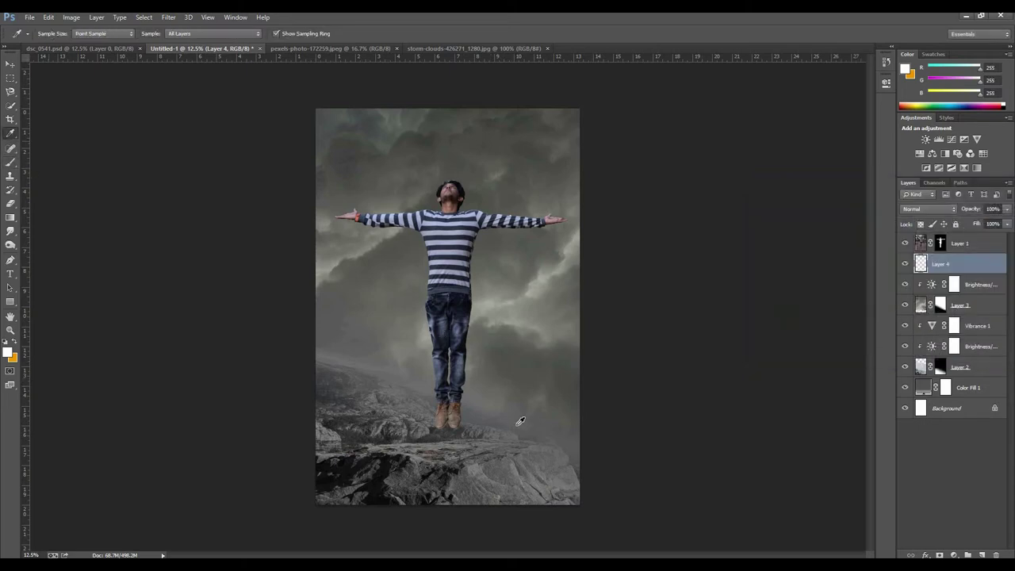
click(468, 393)
click(540, 364)
Paint a faint grey haze on Layer 4 with a soft brush at 15% opacity.
click(11, 161)
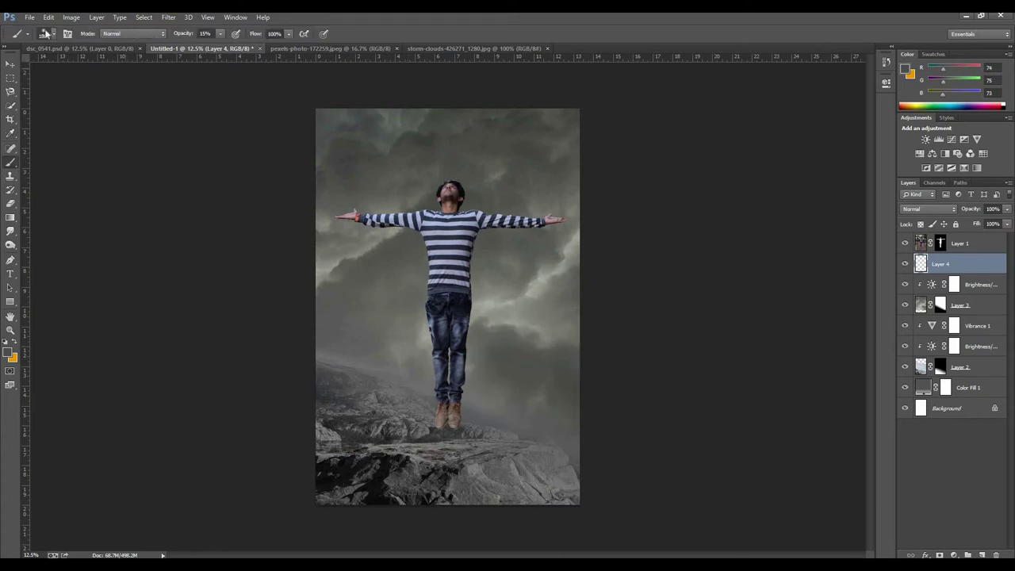
click(53, 33)
click(214, 41)
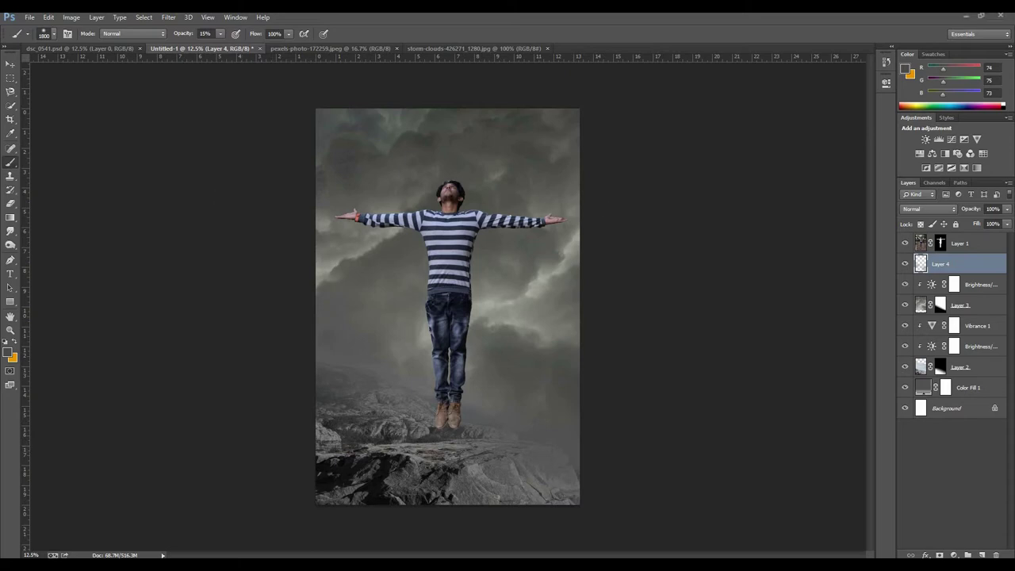
drag(514, 317, 491, 311)
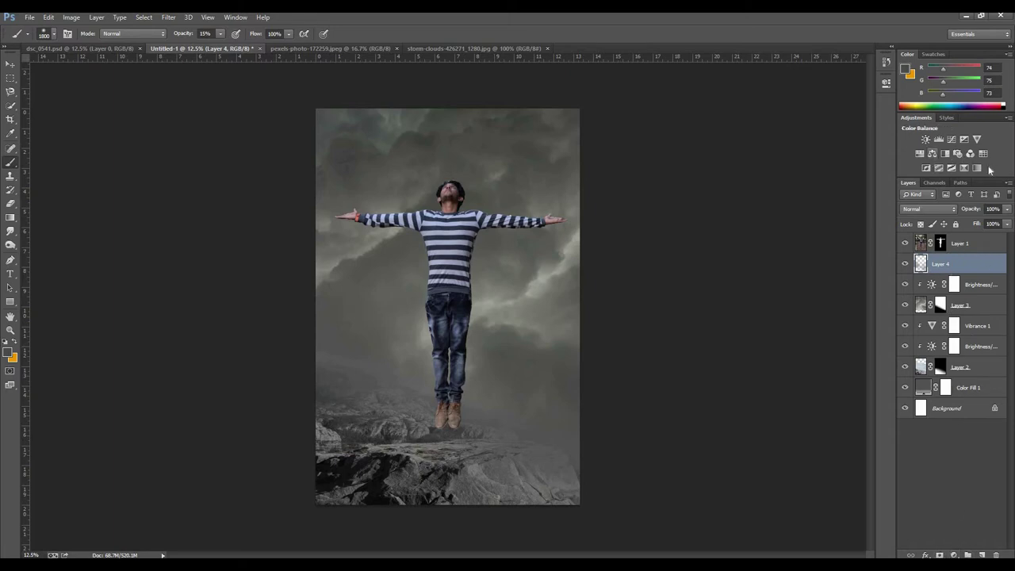
Add a Gradient Map above Layer 4 and set its left stop to warm brown.
click(965, 168)
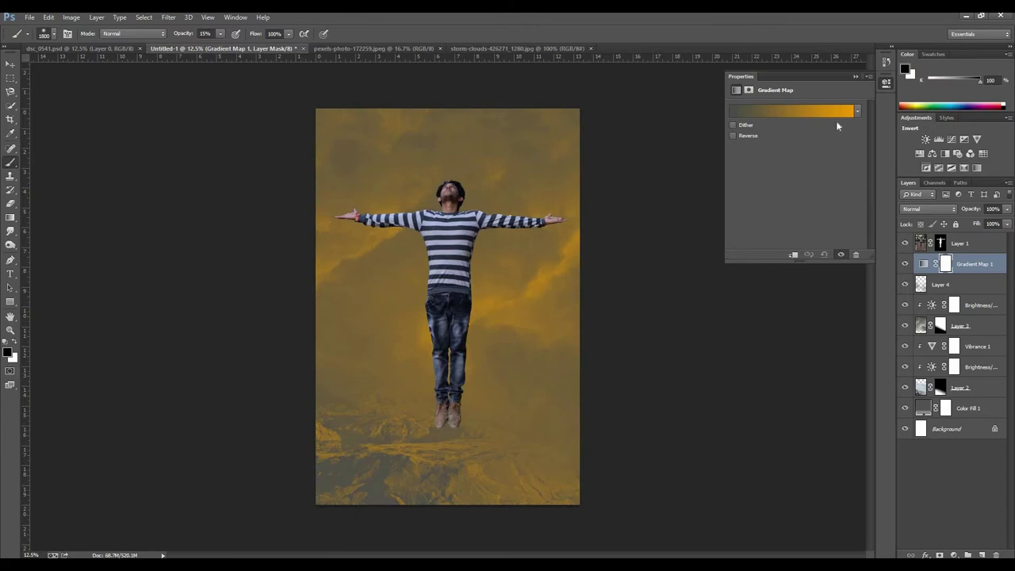
click(830, 117)
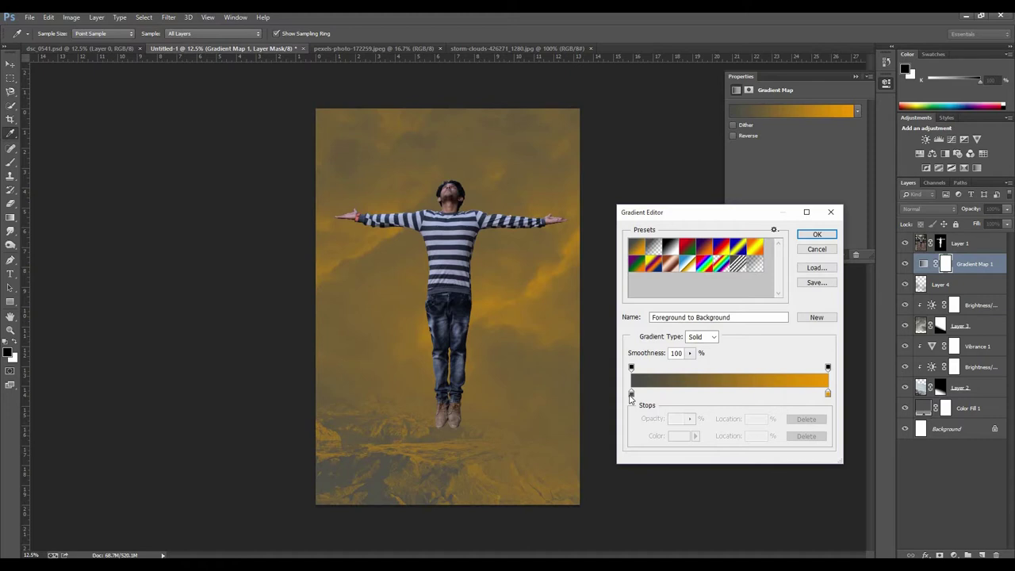
click(632, 394)
double_click(632, 394)
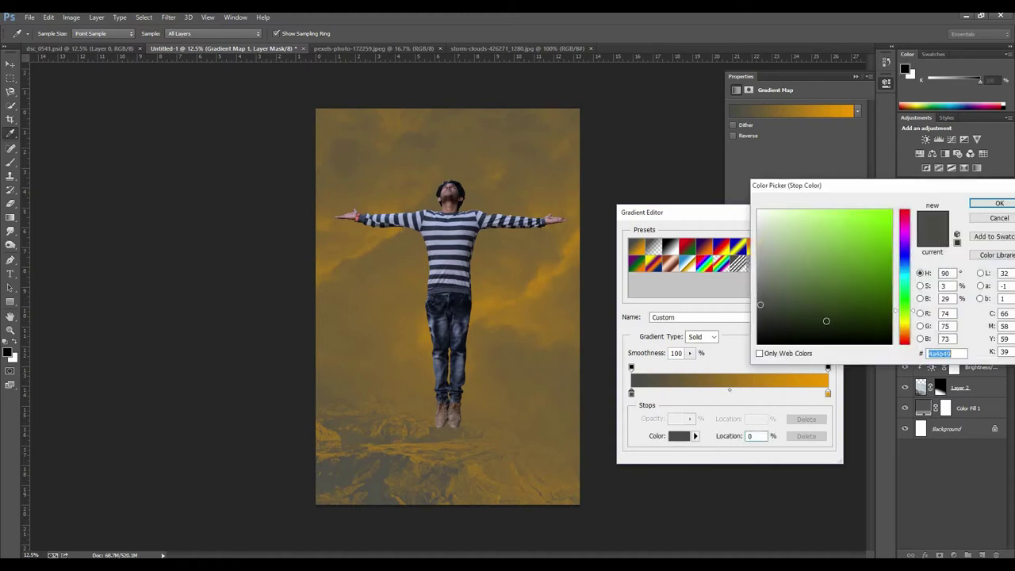
click(904, 336)
mouse_move(800, 265)
mouse_down()
mouse_move(820, 278)
mouse_move(826, 236)
mouse_up()
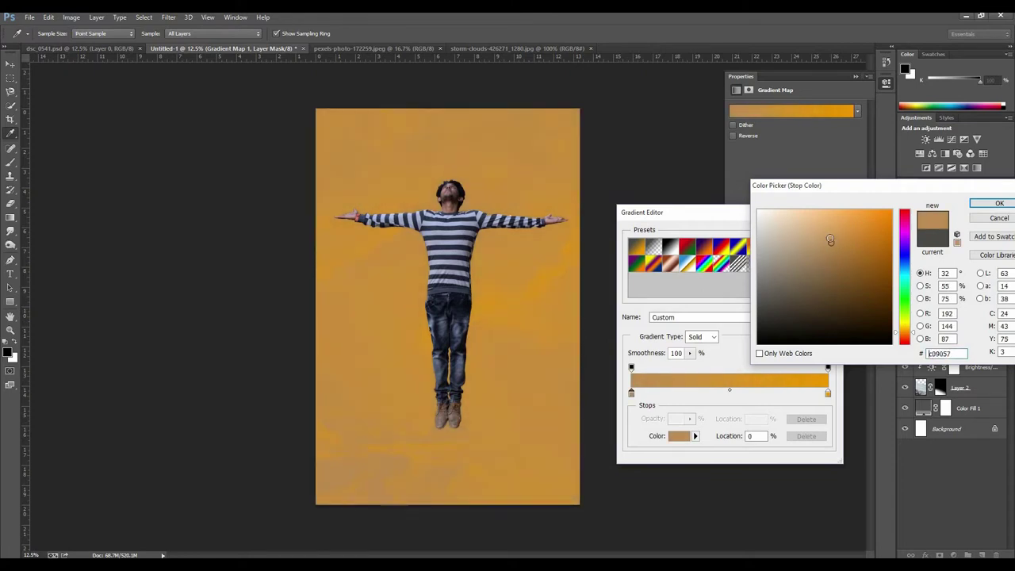
click(1001, 203)
Set the right gradient stop to white, move the midpoint to 53%, and apply it.
double_click(828, 393)
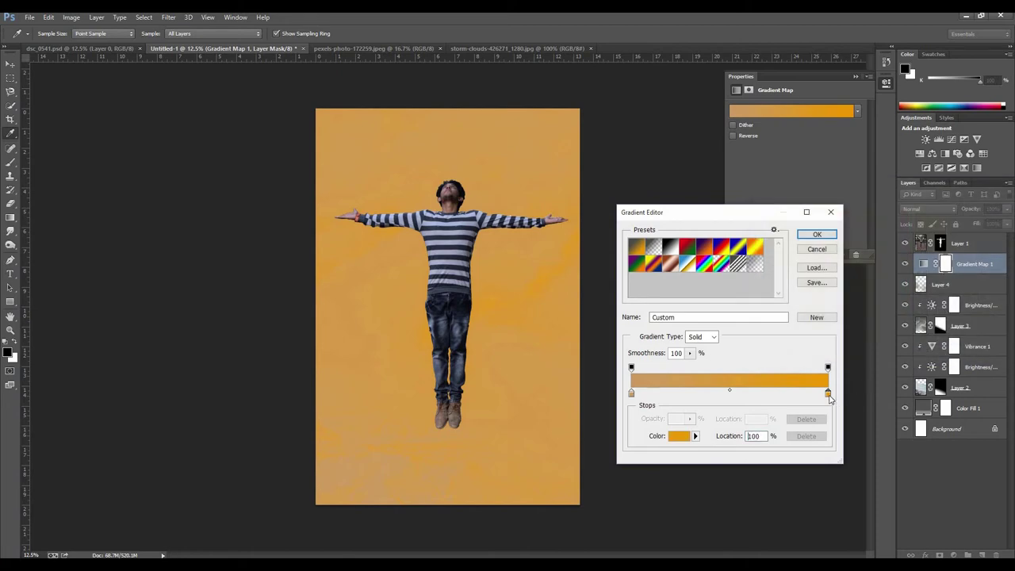
drag(869, 222, 707, 136)
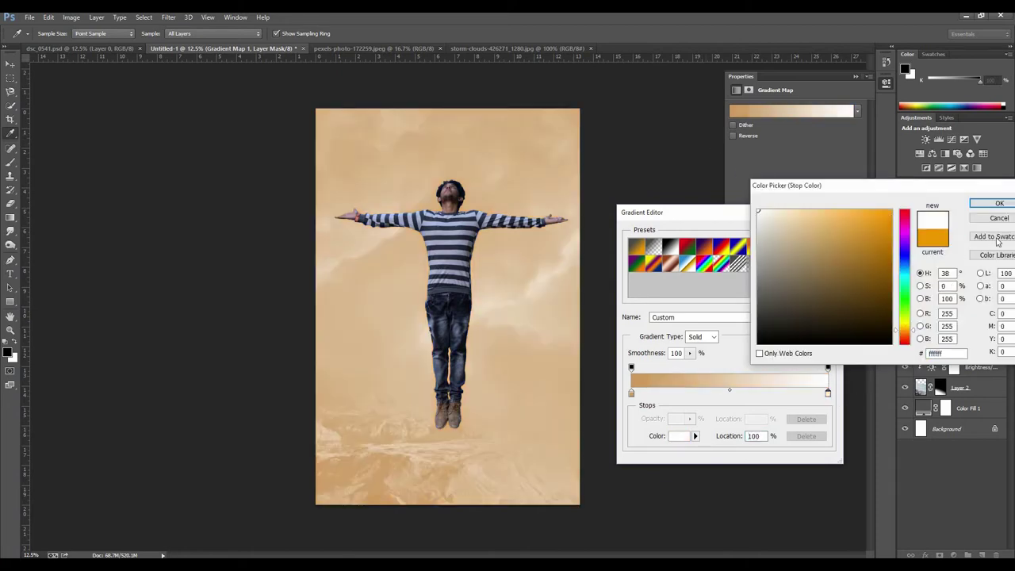
key(Return)
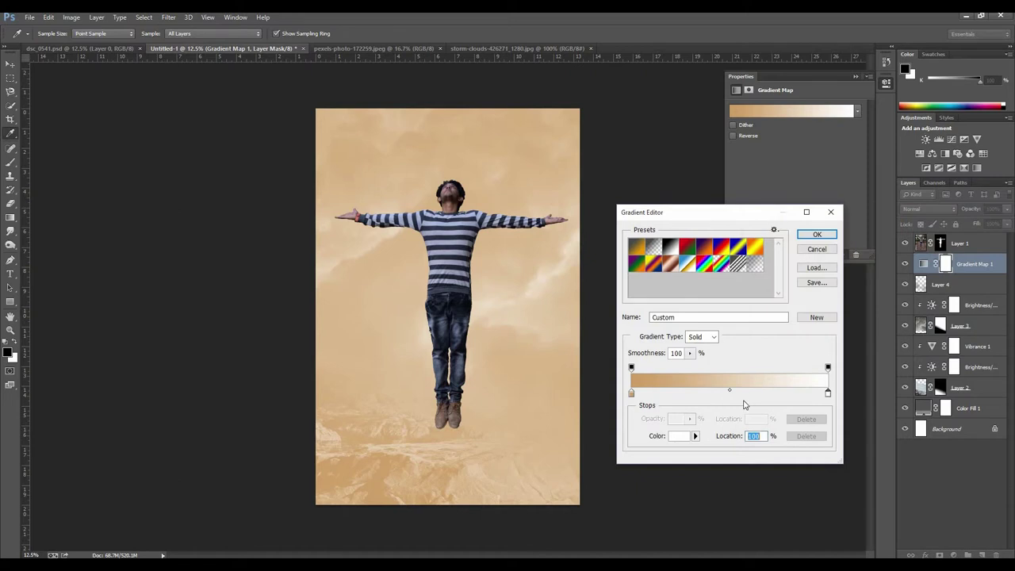
drag(730, 391, 744, 390)
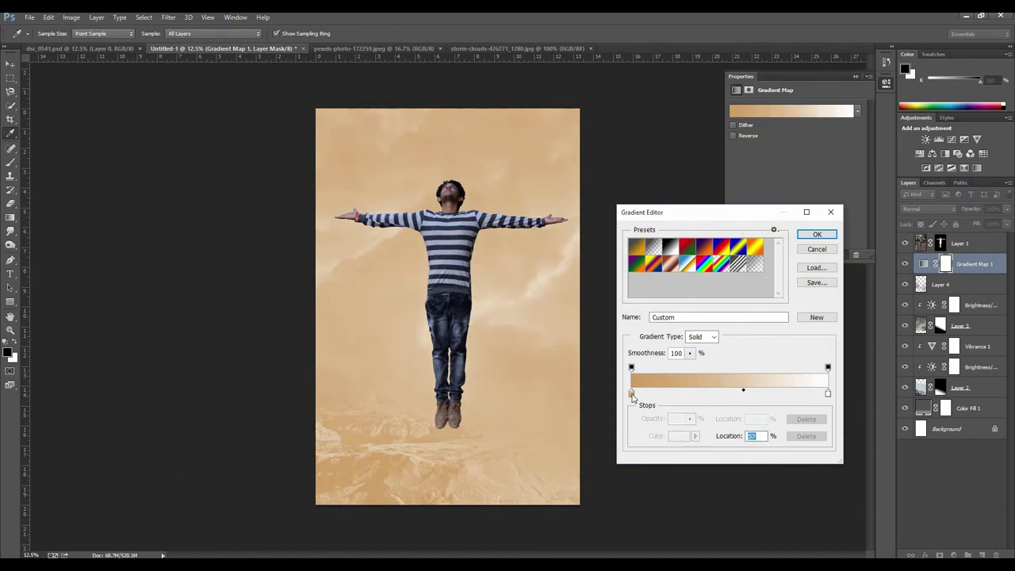
click(818, 236)
click(856, 76)
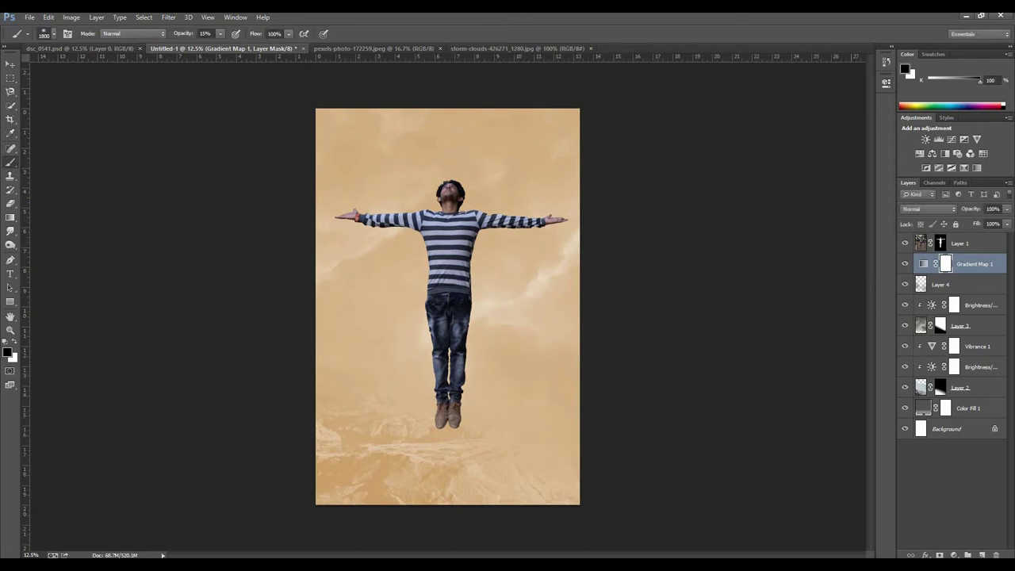
Blend Gradient Map 1 in Soft Light at 36% fill, then hide Layer 1 to compare.
click(928, 210)
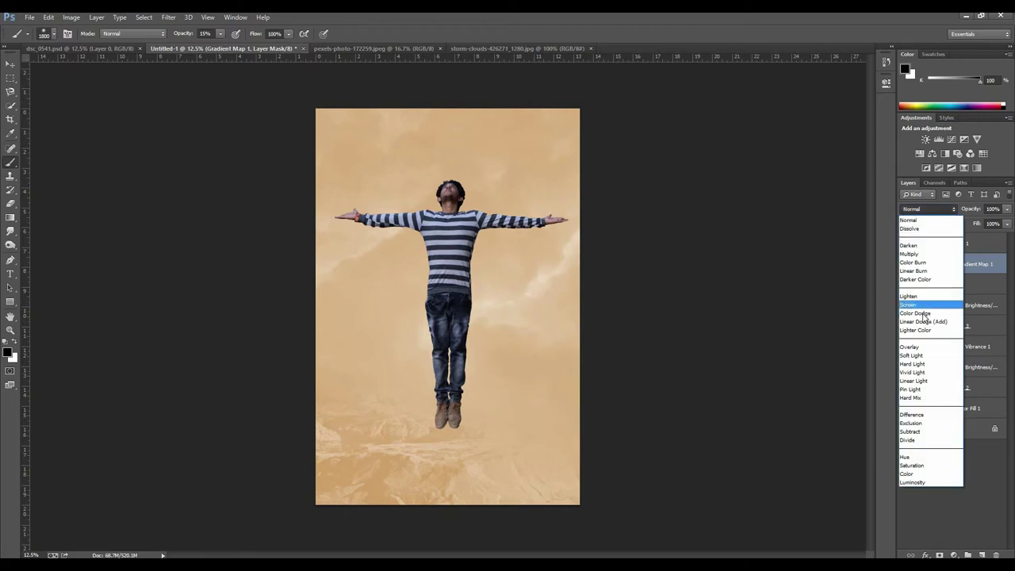
click(921, 357)
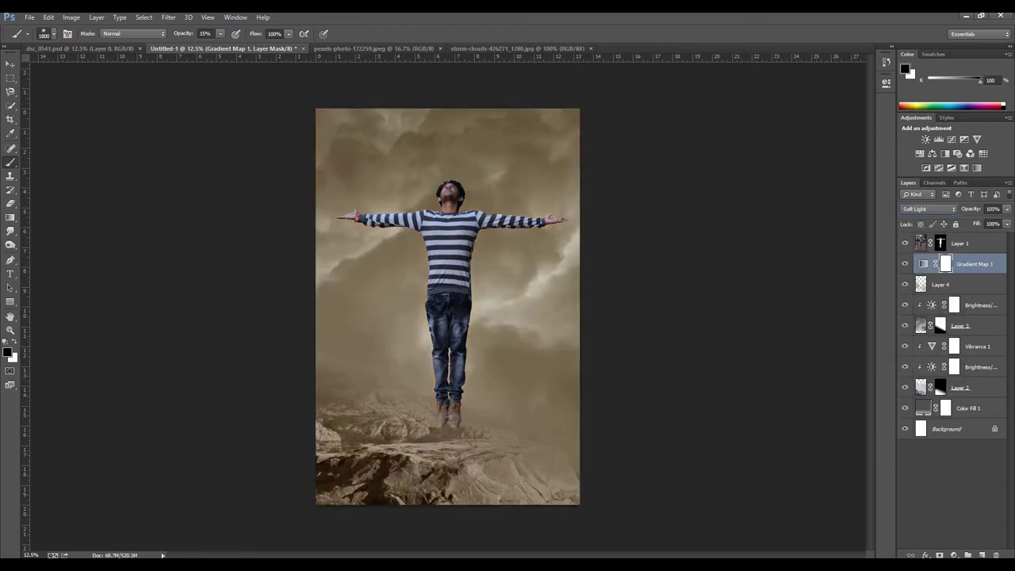
click(1008, 225)
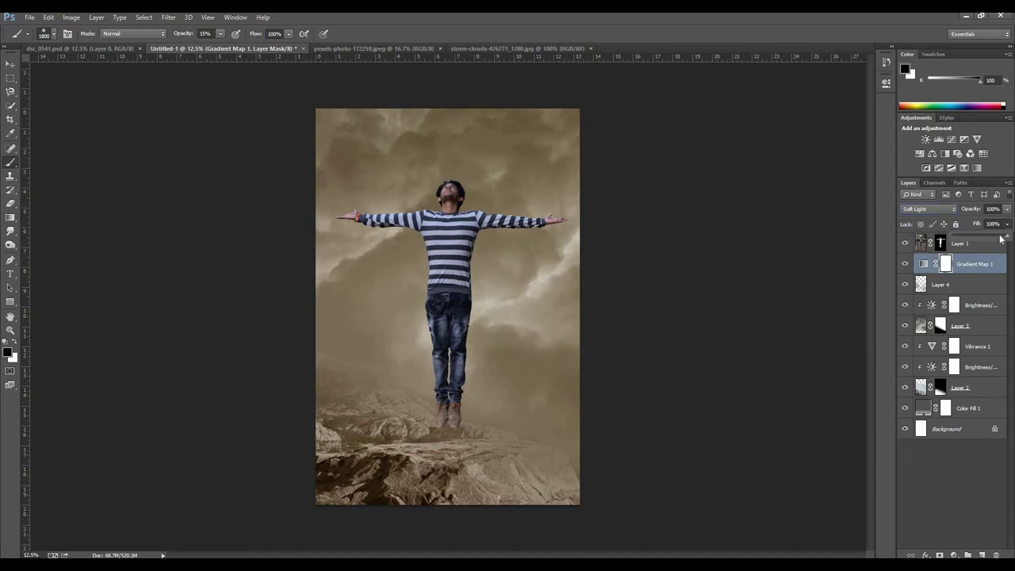
drag(1001, 239, 975, 238)
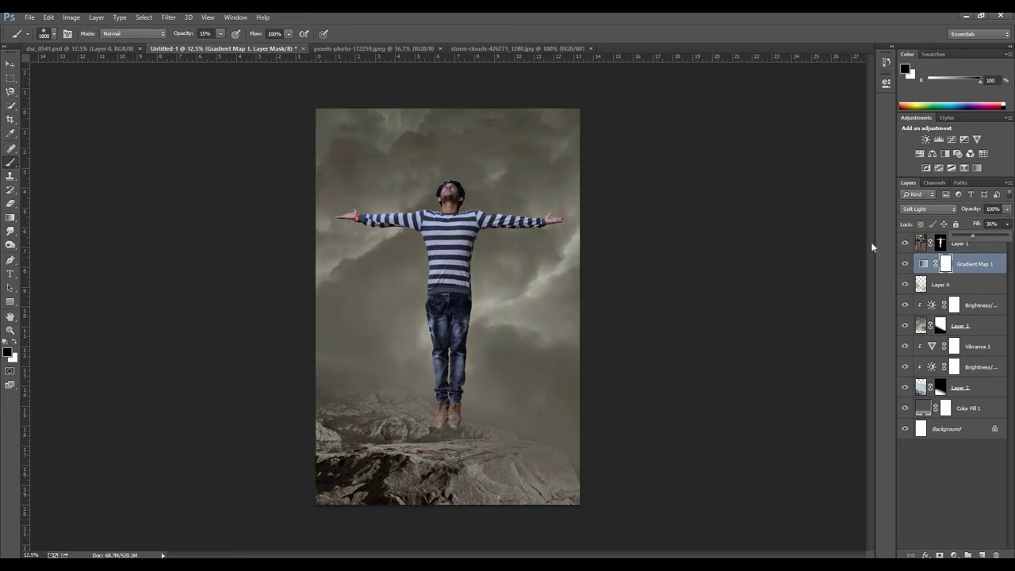
drag(978, 236, 972, 238)
drag(975, 240, 976, 239)
click(921, 225)
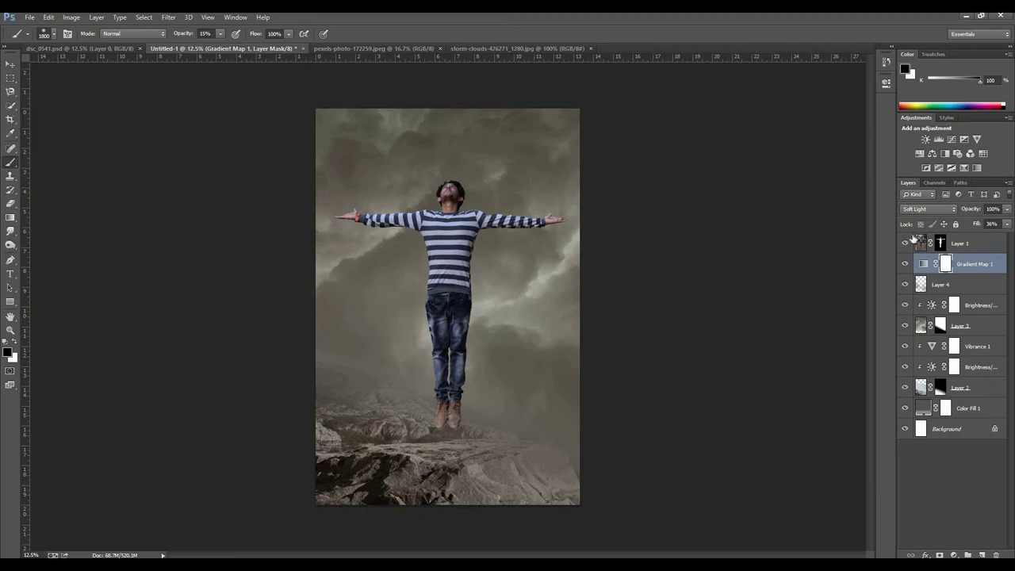
click(905, 243)
Show and select Layer 1, and place a vertical guide at the canvas centre.
click(905, 243)
click(919, 242)
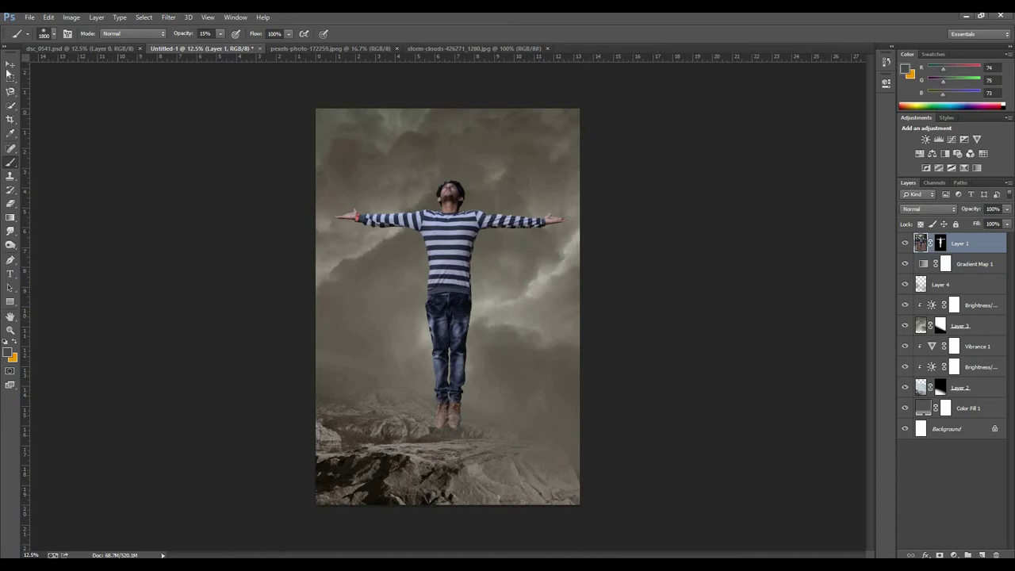
key(v)
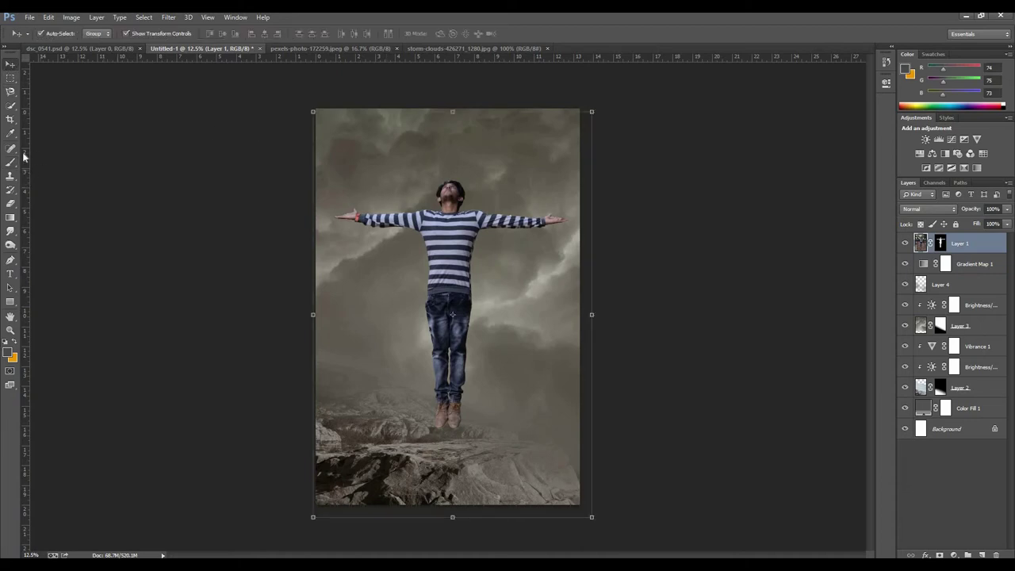
drag(24, 202, 440, 211)
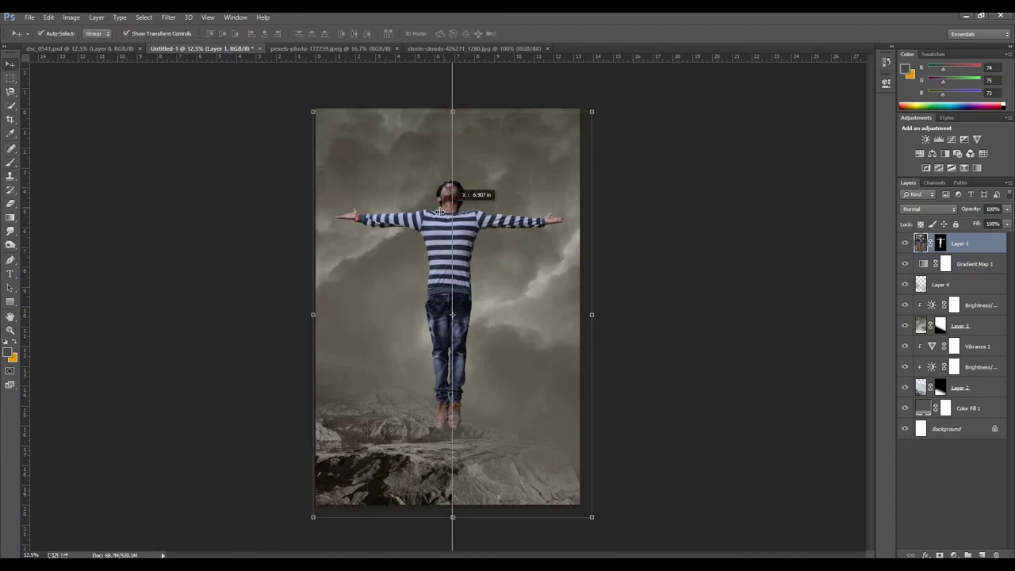
mouse_move(440, 211)
mouse_down()
mouse_move(452, 211)
mouse_move(432, 207)
mouse_up()
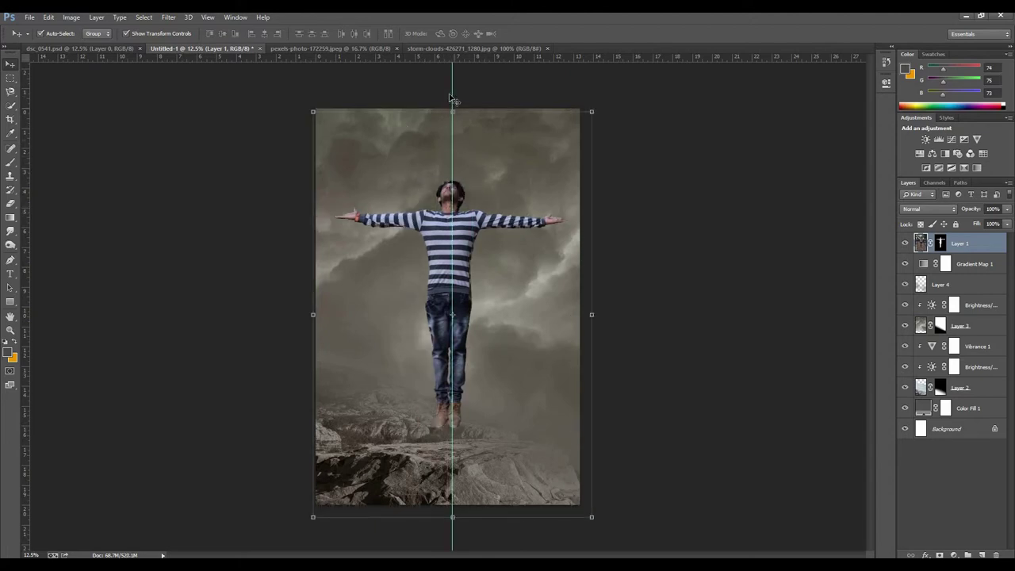
mouse_move(452, 98)
mouse_down()
mouse_move(26, 156)
mouse_move(453, 159)
mouse_up()
Scale the man's layer down to about 94% and centre him horizontally.
drag(315, 112, 321, 125)
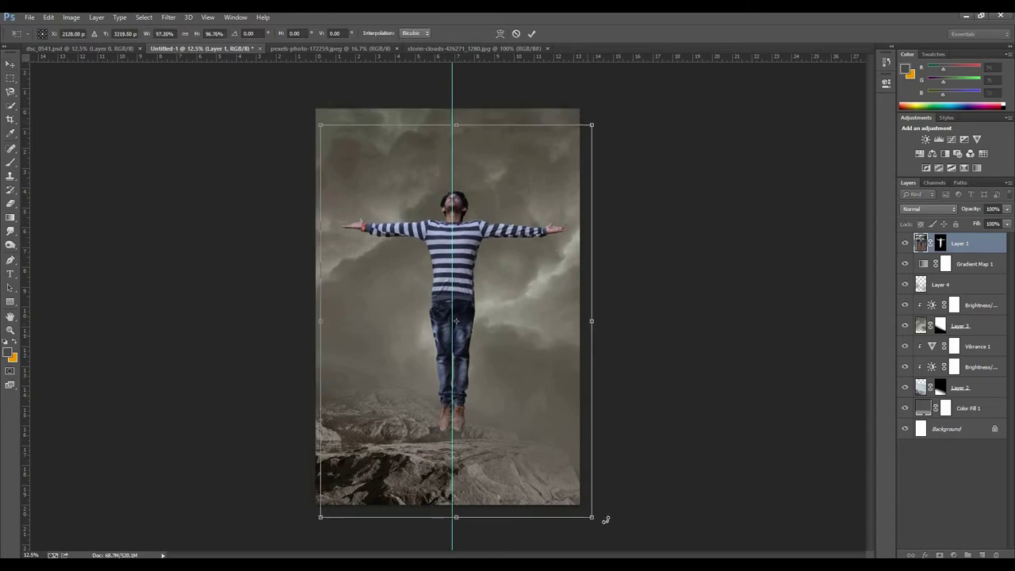
drag(591, 514, 587, 504)
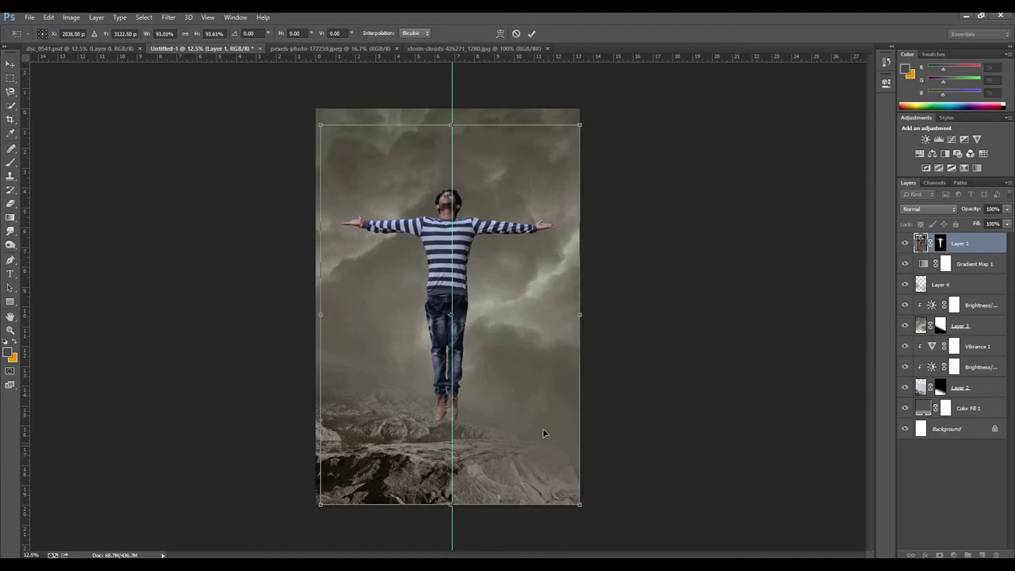
drag(543, 433, 545, 433)
key(Right)
key(Right)
key(Right)
key(Right)
key(Right)
key(Right)
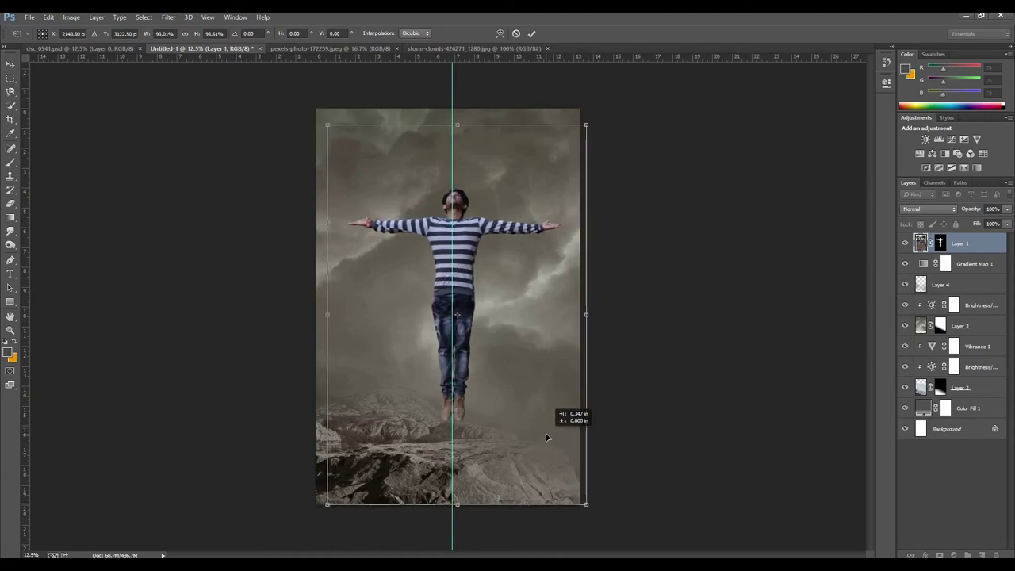
key(Left)
key(Left)
key(Left)
key(Left)
key(Left)
key(Right)
key(Right)
key(Right)
key(Return)
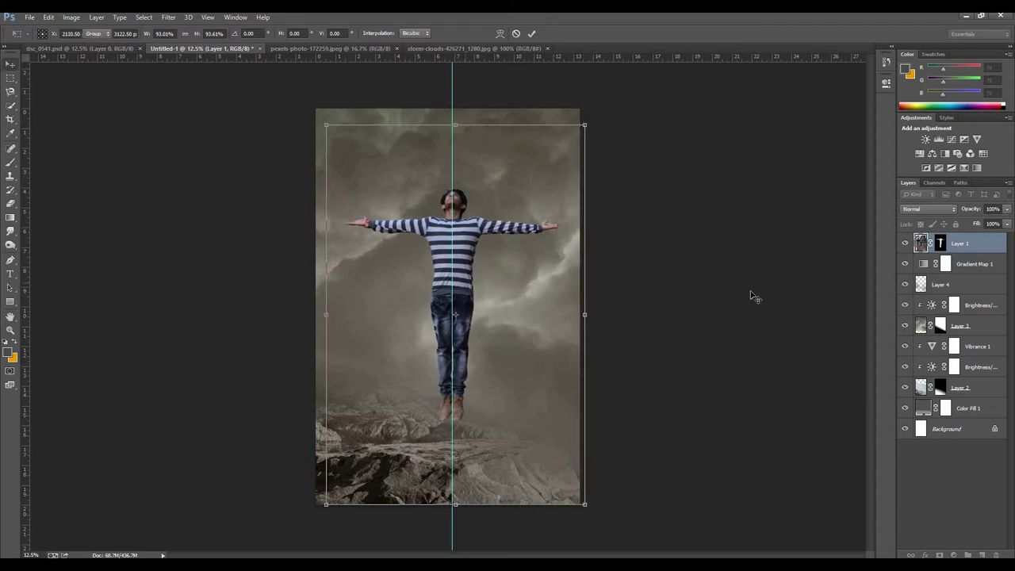
click(764, 288)
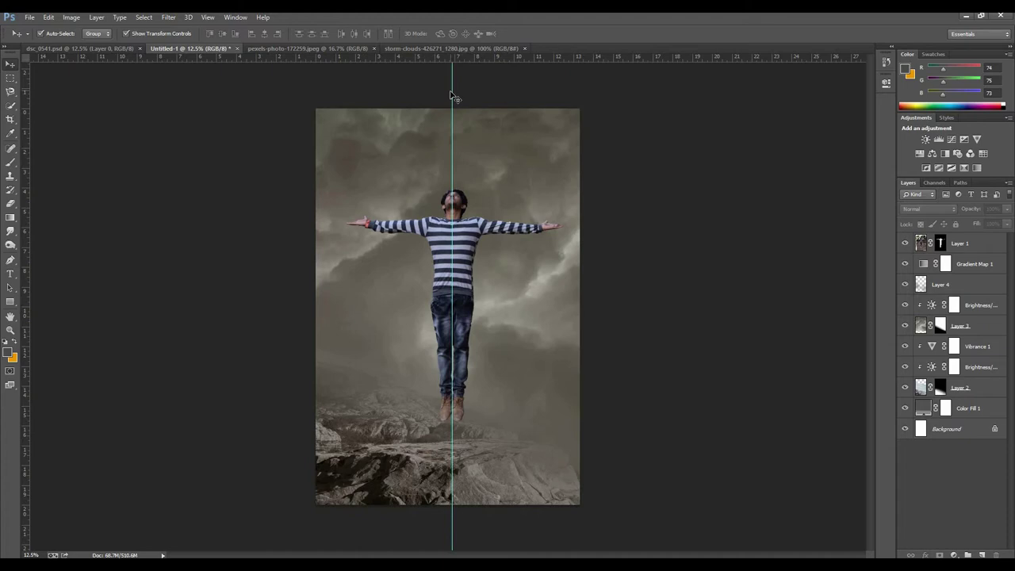
Remove the centre guide and reselect the man's layer.
click(455, 99)
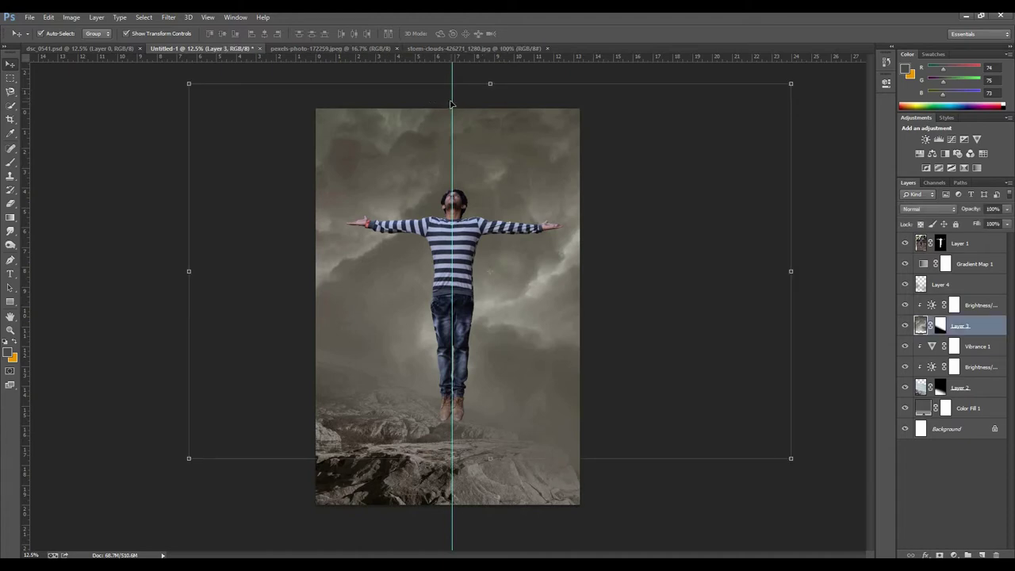
drag(453, 98, 29, 134)
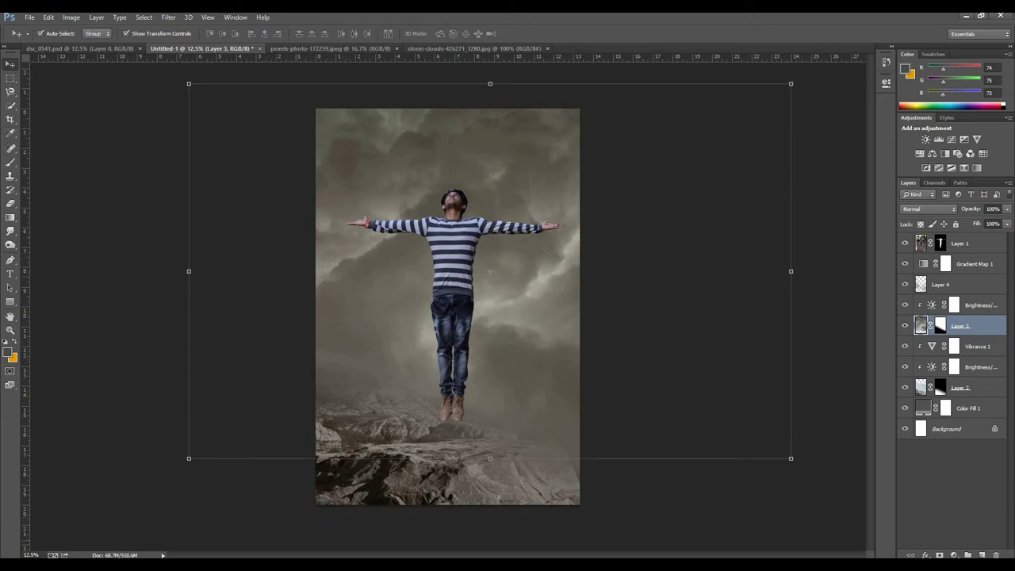
click(952, 492)
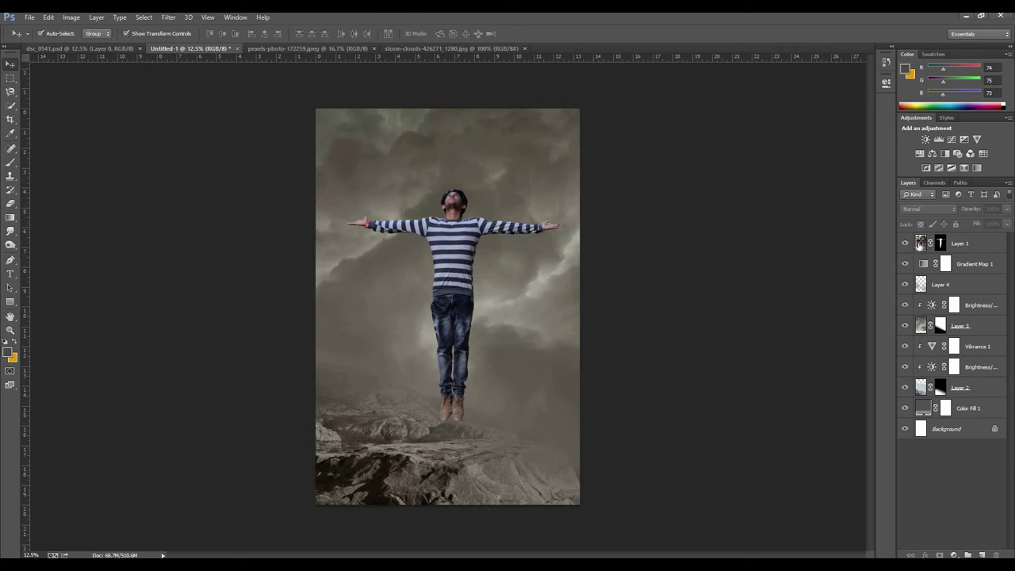
click(962, 244)
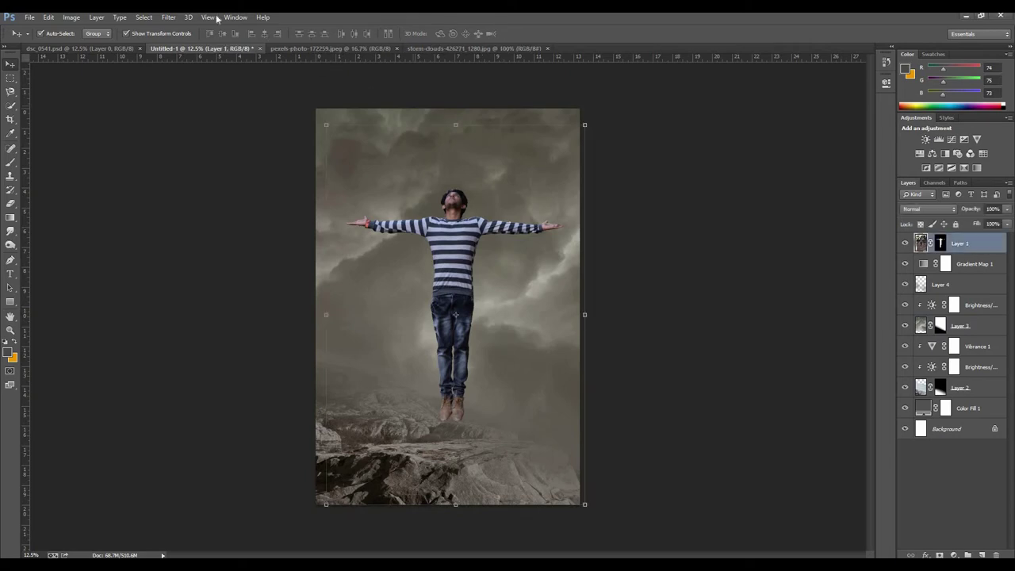
Apply Layer 1's mask permanently to the man's layer.
click(169, 17)
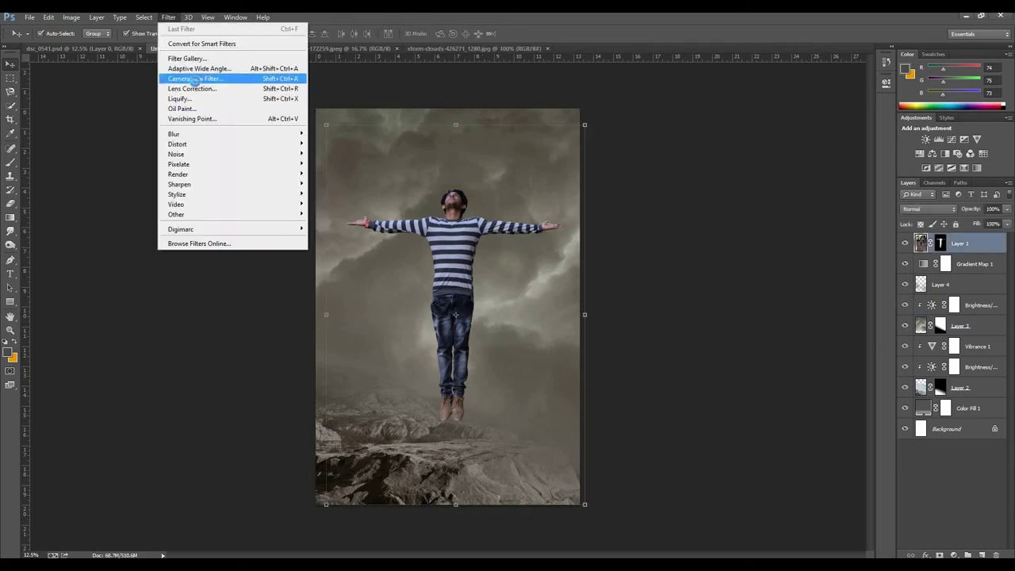
click(195, 80)
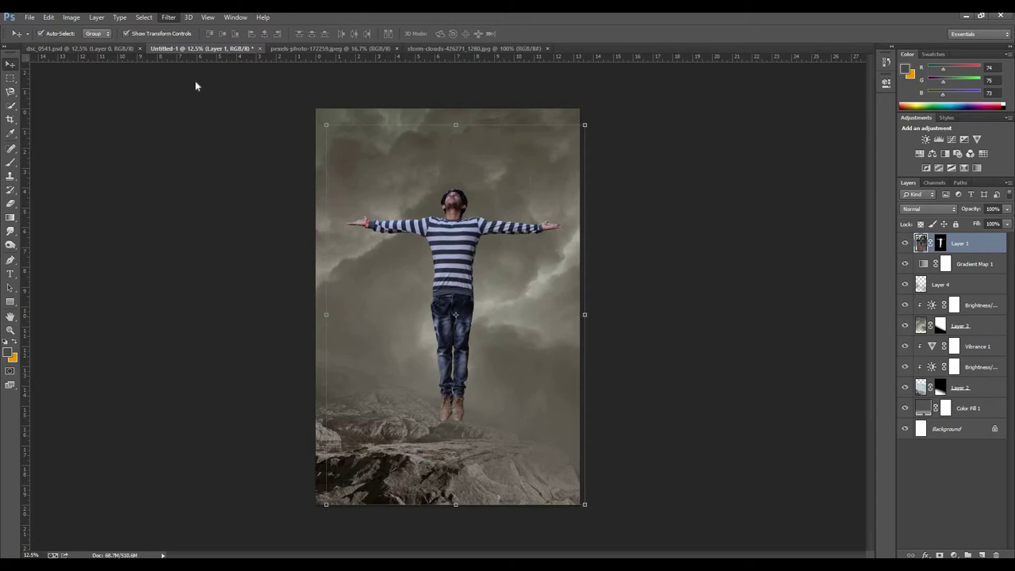
key(Escape)
click(941, 244)
right_click(941, 244)
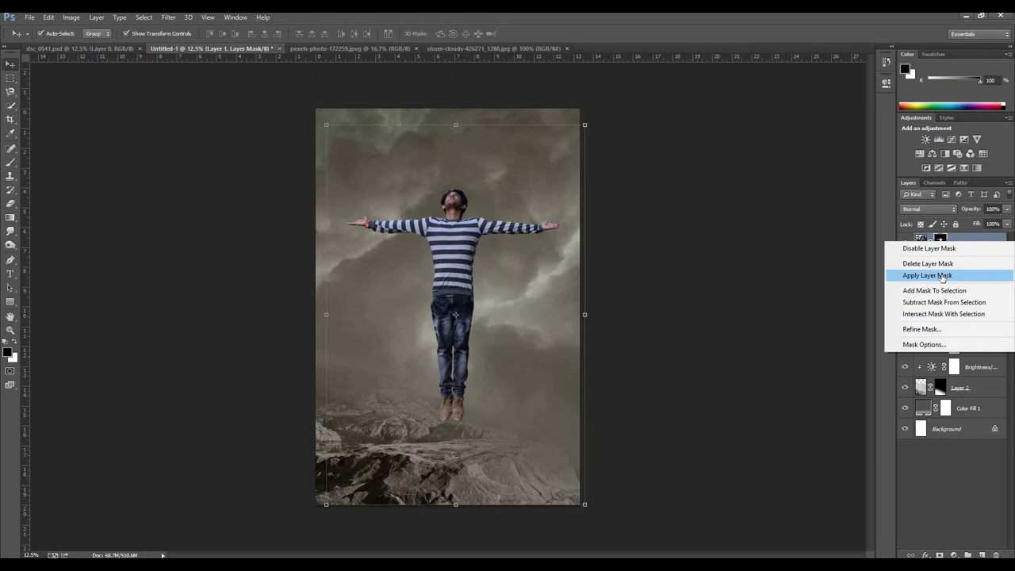
click(944, 277)
Apply a Camera Raw filter with Highlights +22, Shadows +71 and Clarity +14.
click(169, 16)
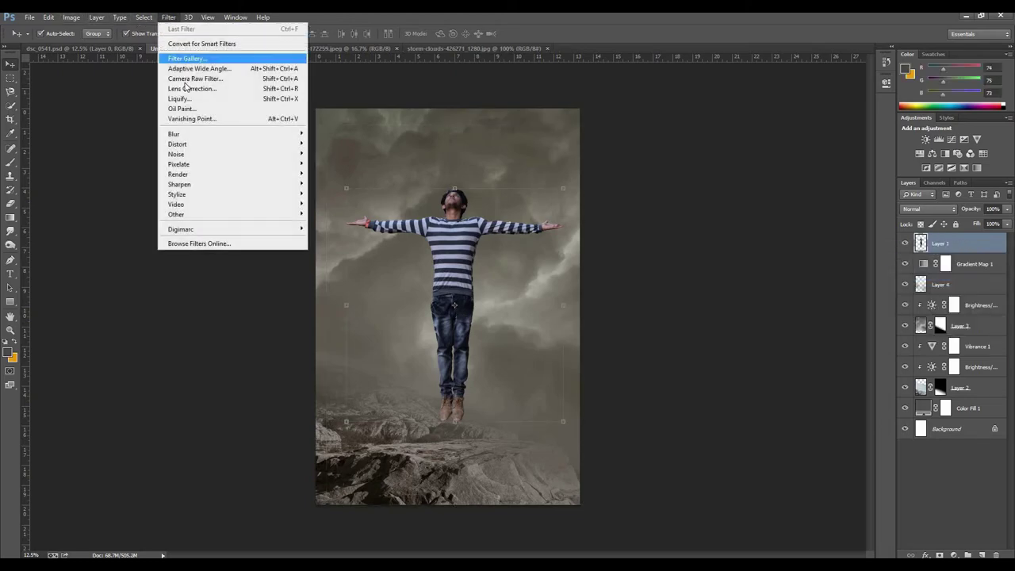
click(185, 80)
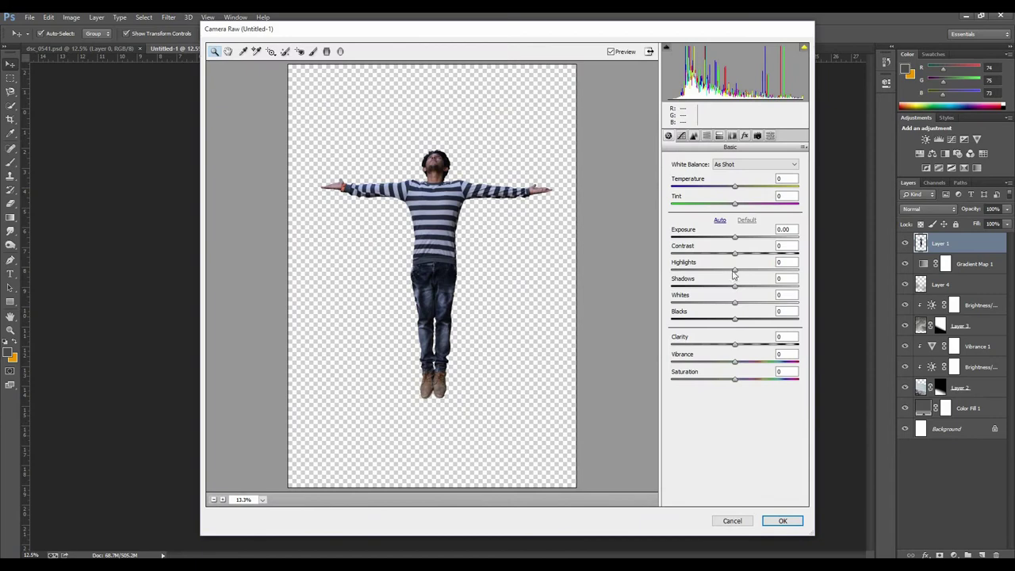
drag(736, 272, 778, 286)
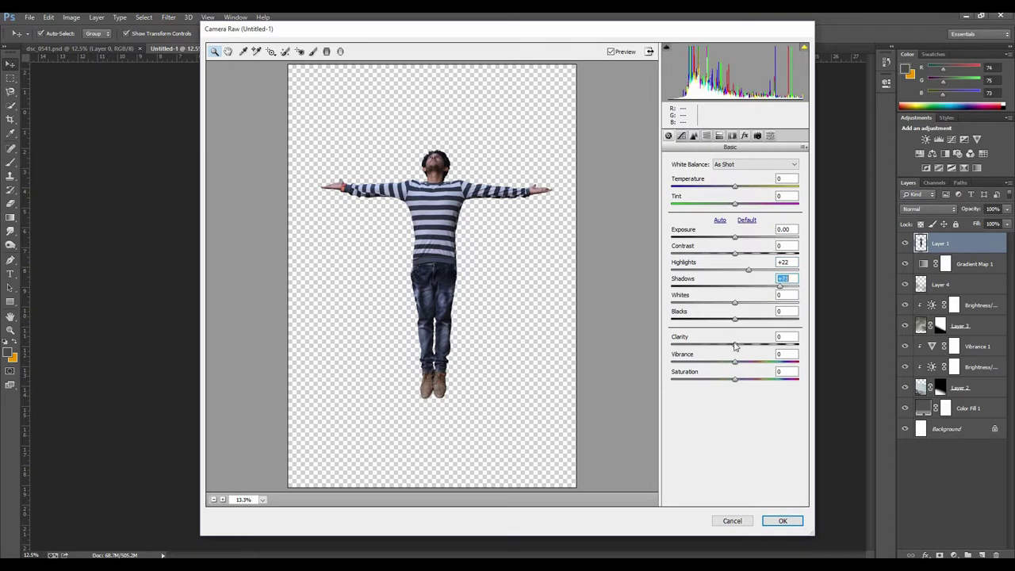
mouse_move(735, 344)
mouse_down()
mouse_move(746, 344)
mouse_move(702, 362)
mouse_move(719, 363)
mouse_up()
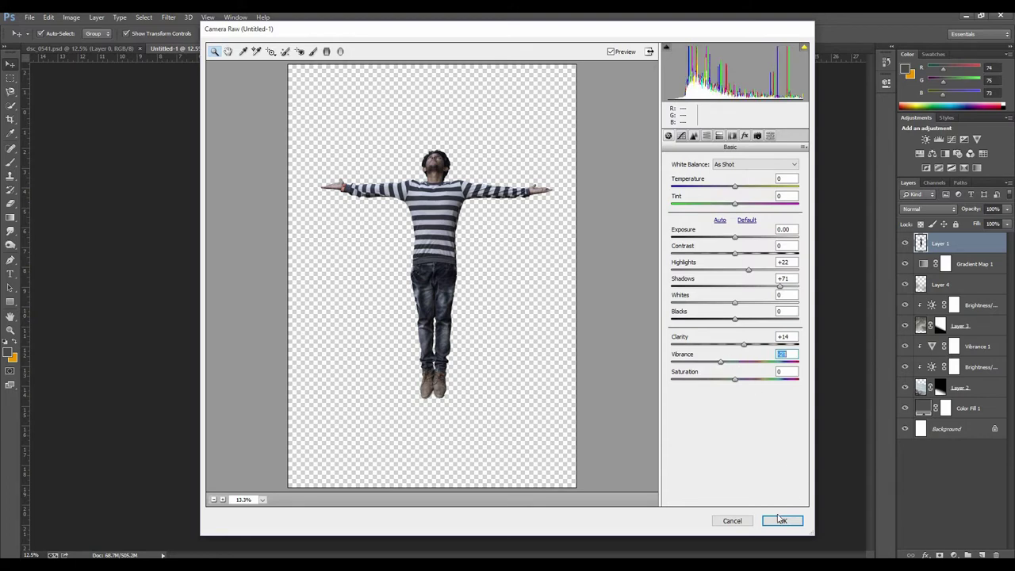
click(782, 521)
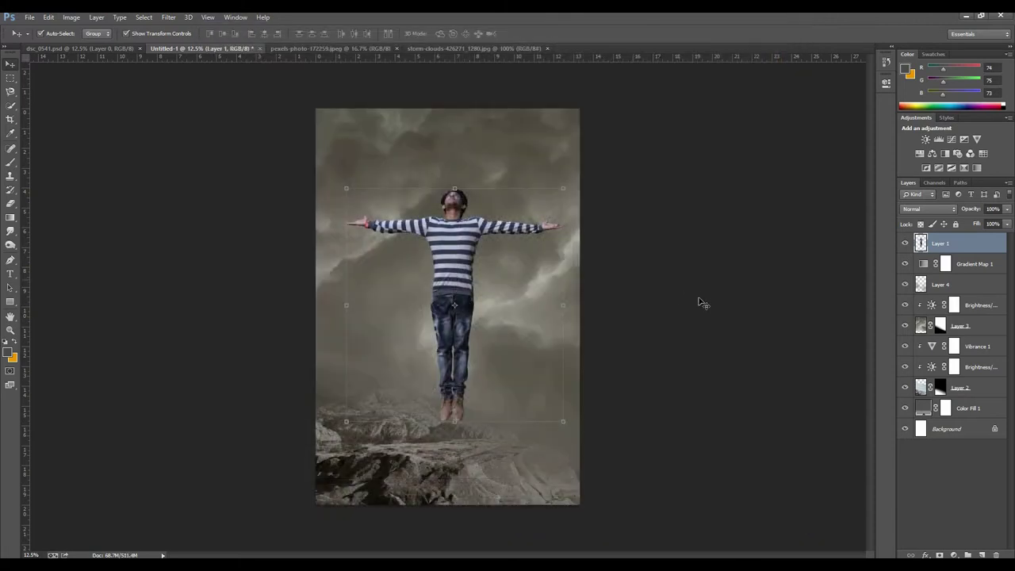
Clip a Selective Color layer to the man with Reds Cyan +17 and Black −69, then add a new layer.
key(alt+ctrl+a)
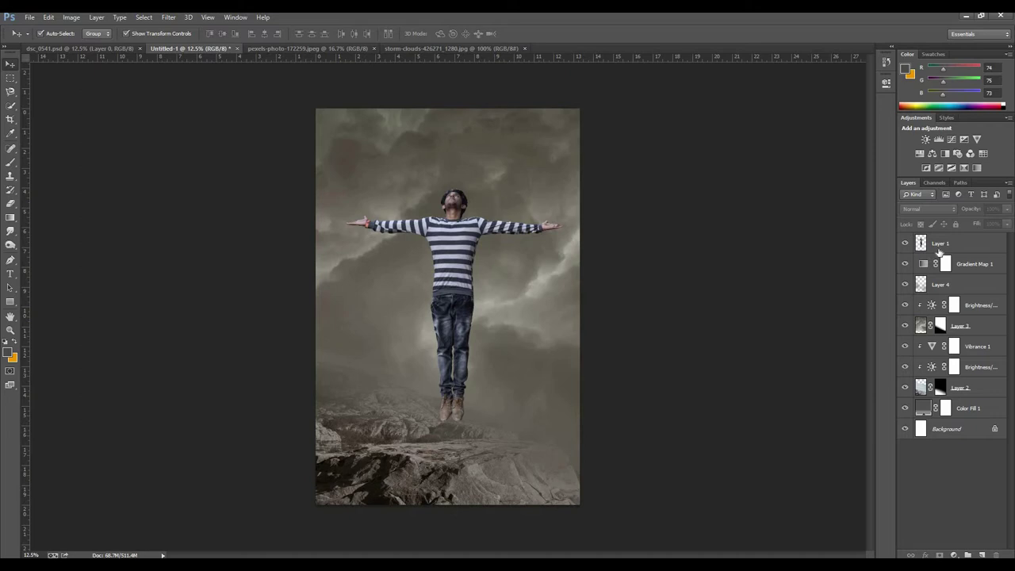
click(964, 248)
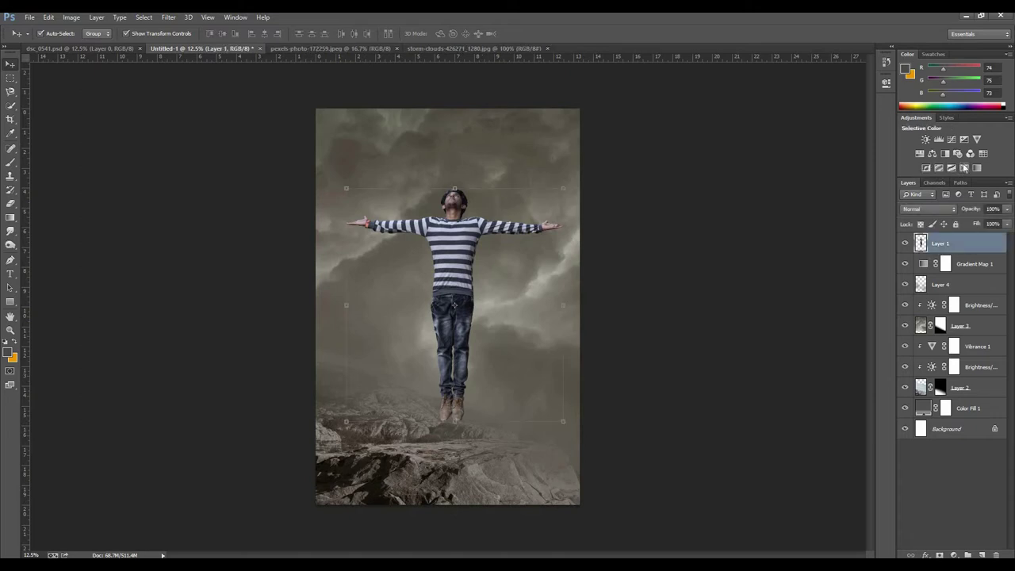
click(964, 168)
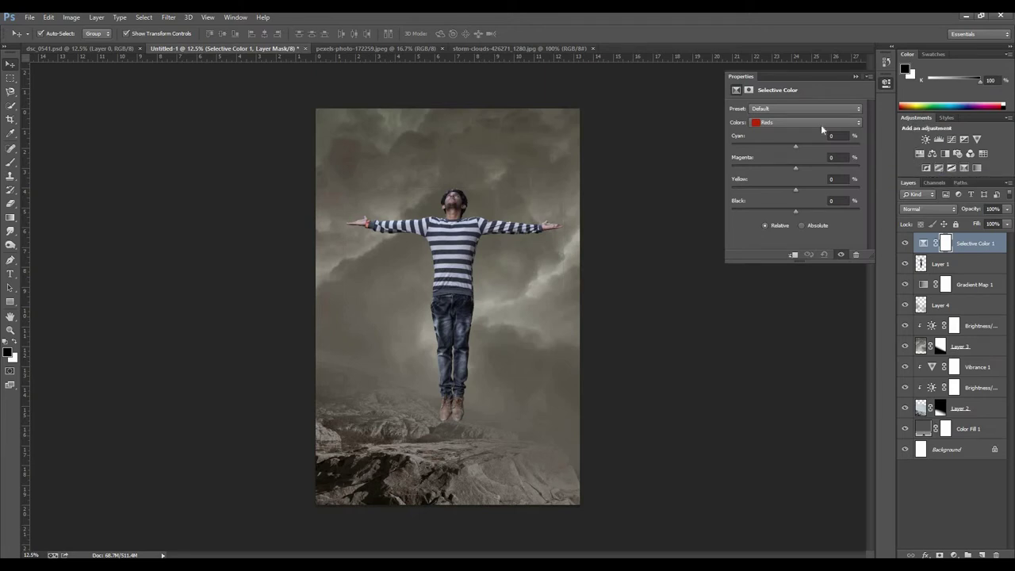
click(797, 147)
drag(752, 209, 751, 209)
click(793, 254)
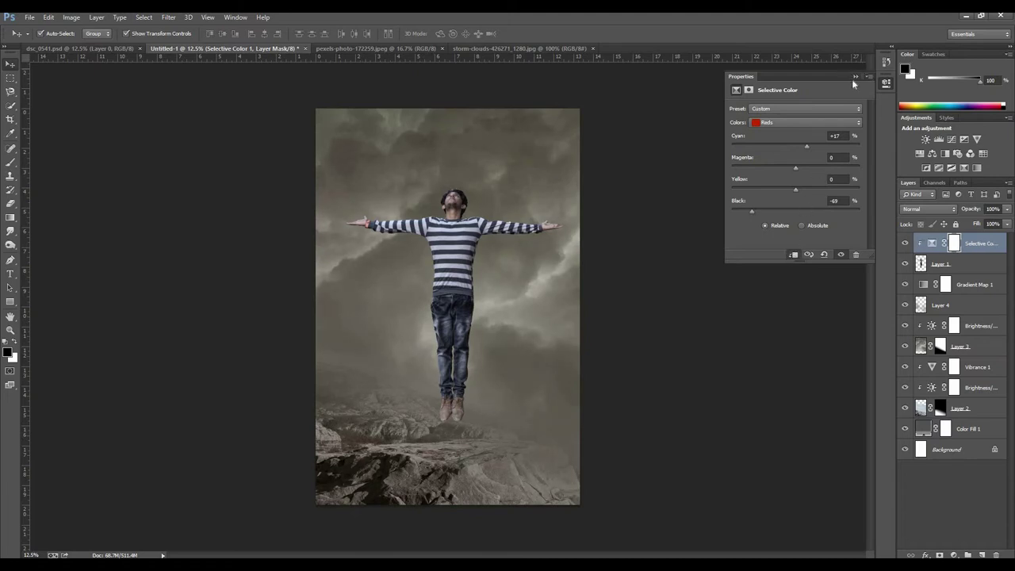
click(855, 77)
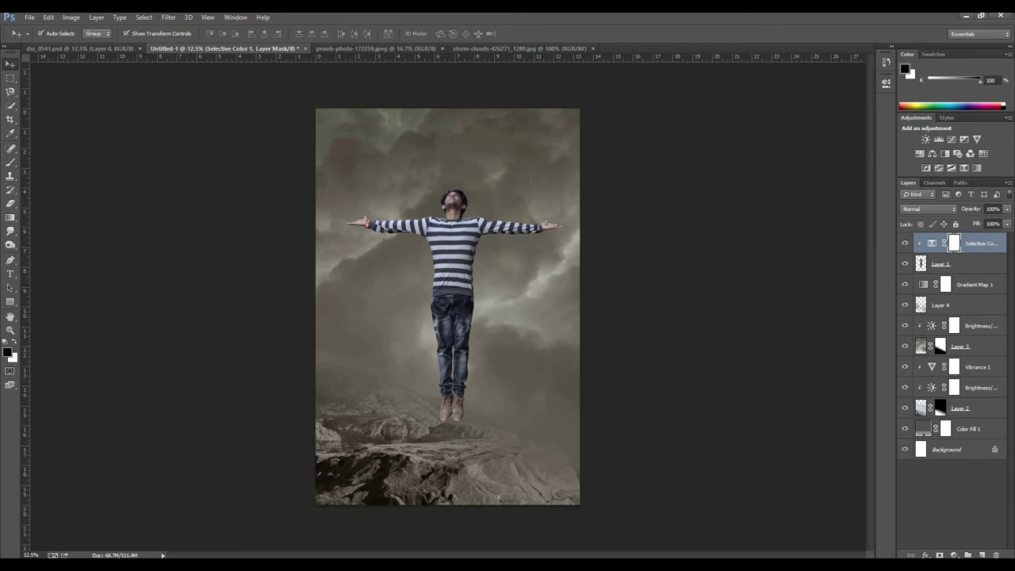
click(983, 555)
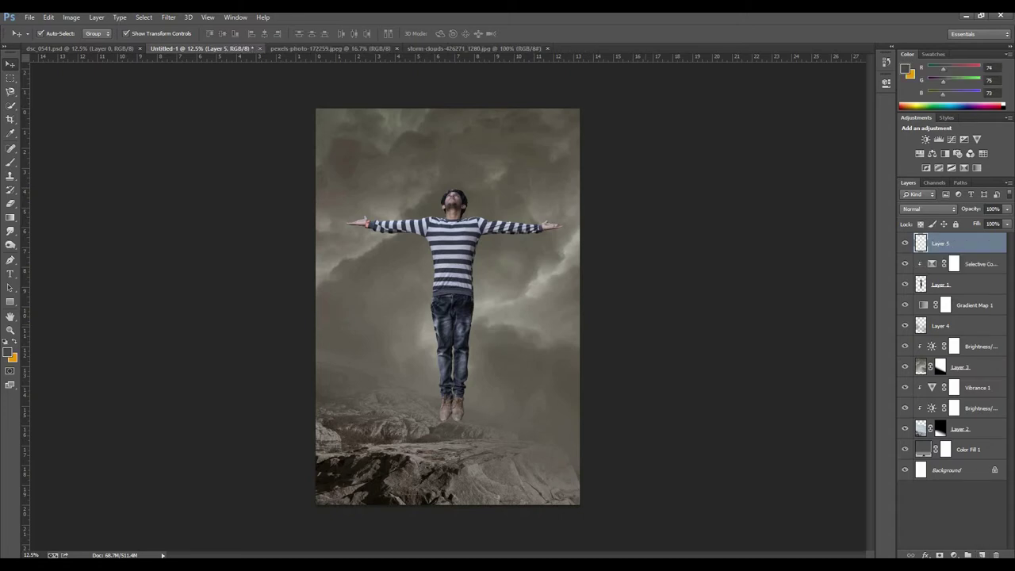
Fill Layer 5 with 50% gray, blend it in Overlay, and zoom in on the man.
click(49, 18)
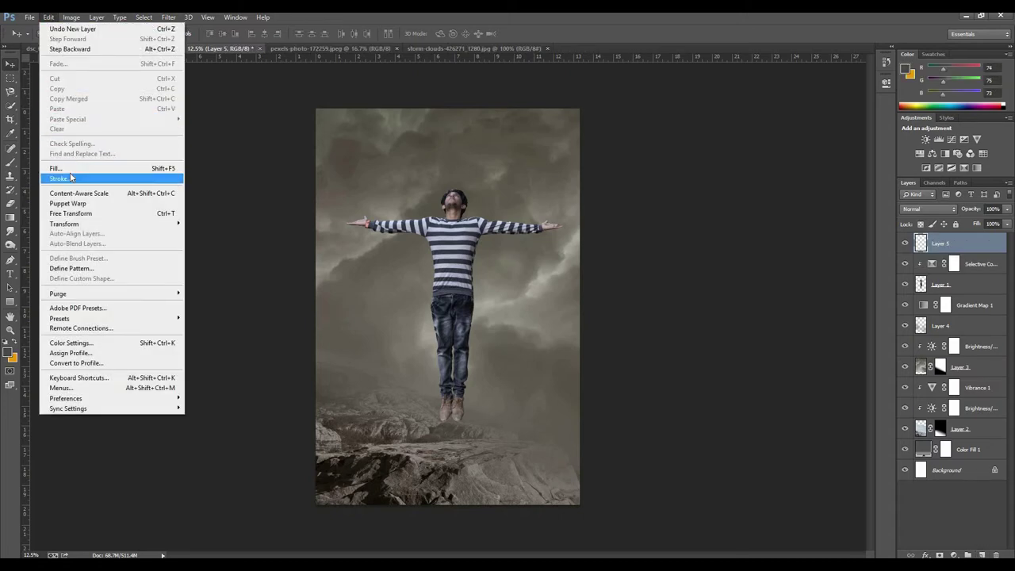
key(Return)
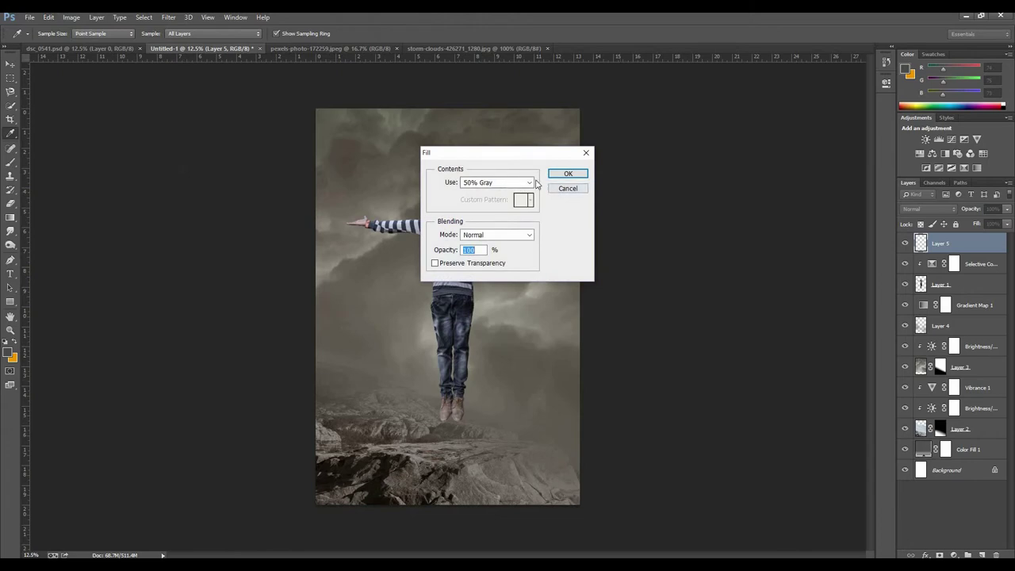
click(568, 174)
key(v)
click(930, 209)
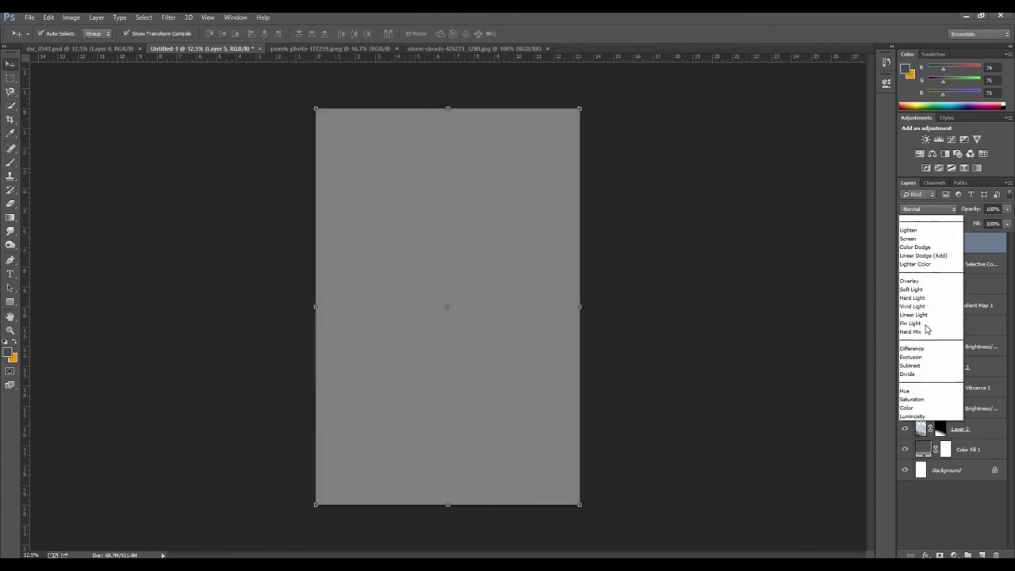
click(911, 346)
click(10, 330)
key(ctrl+minus)
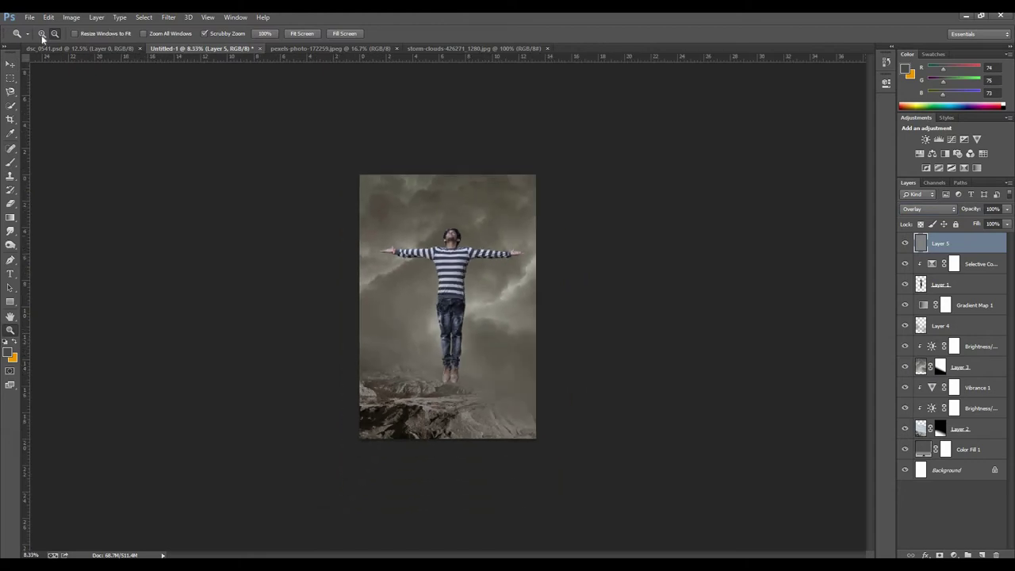
drag(444, 295, 430, 152)
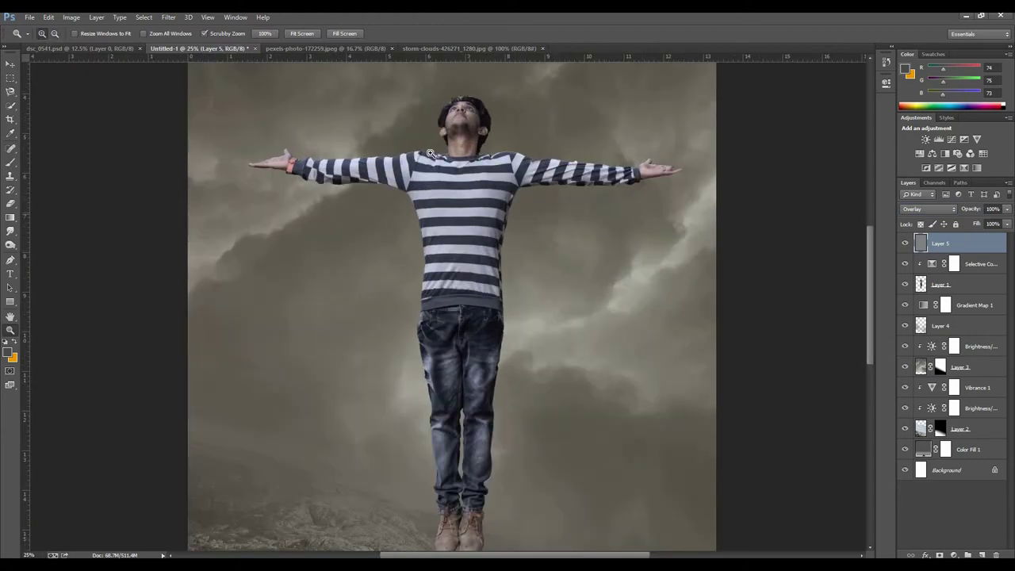
Dodge the man's right hand and wristband on gray Layer 5, clipped to the man.
click(398, 167)
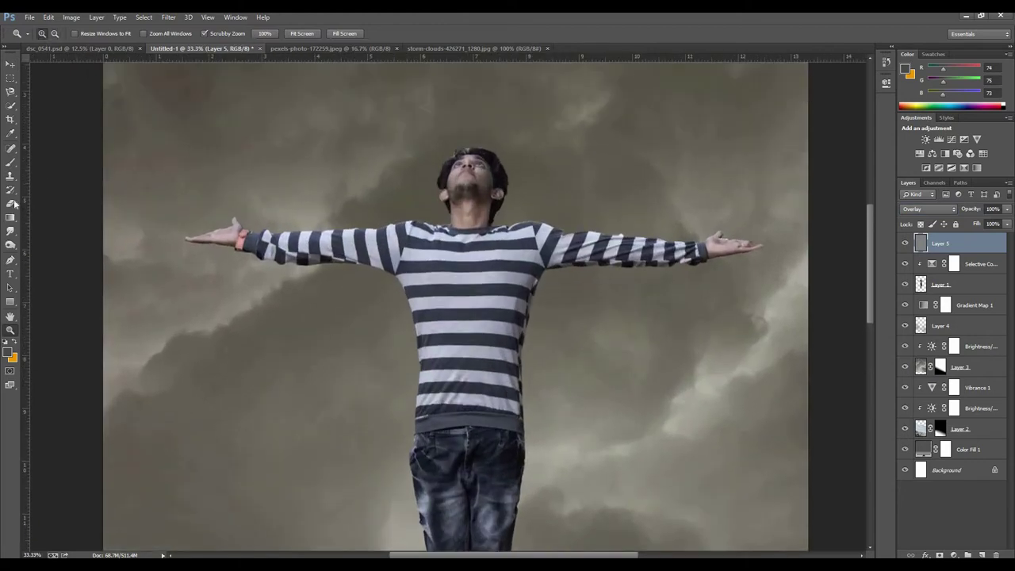
click(10, 244)
click(48, 247)
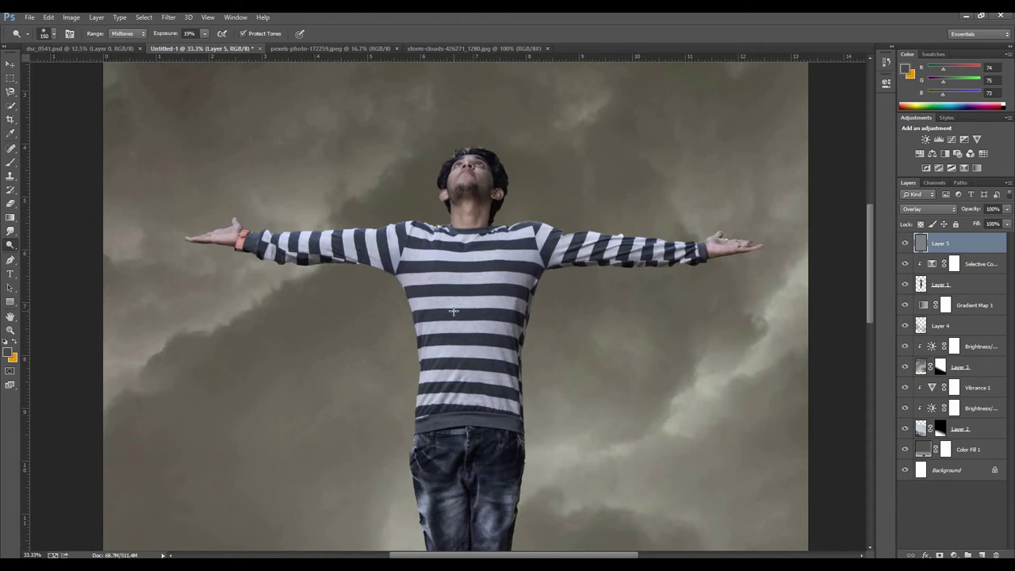
drag(718, 247, 751, 248)
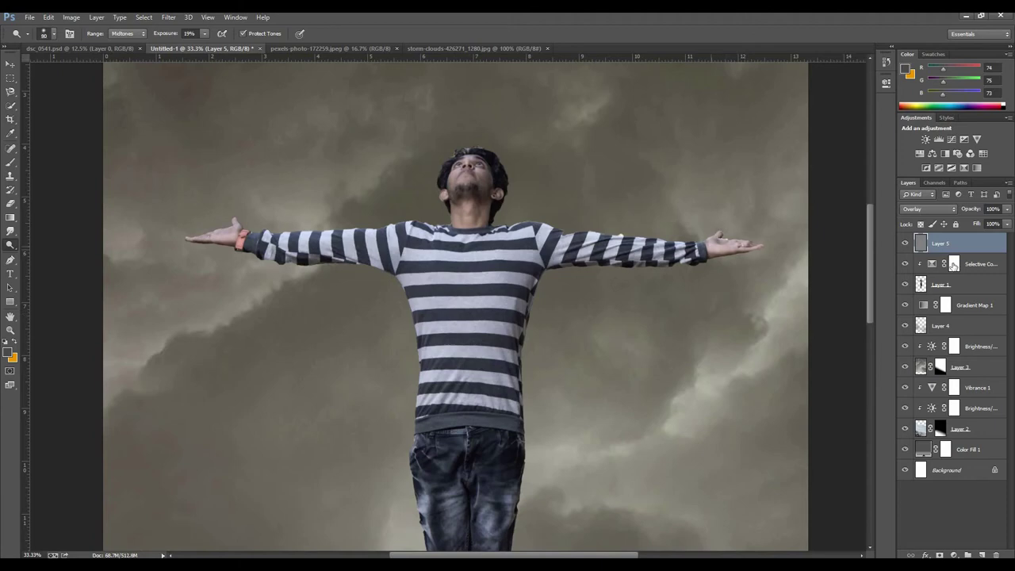
right_click(925, 249)
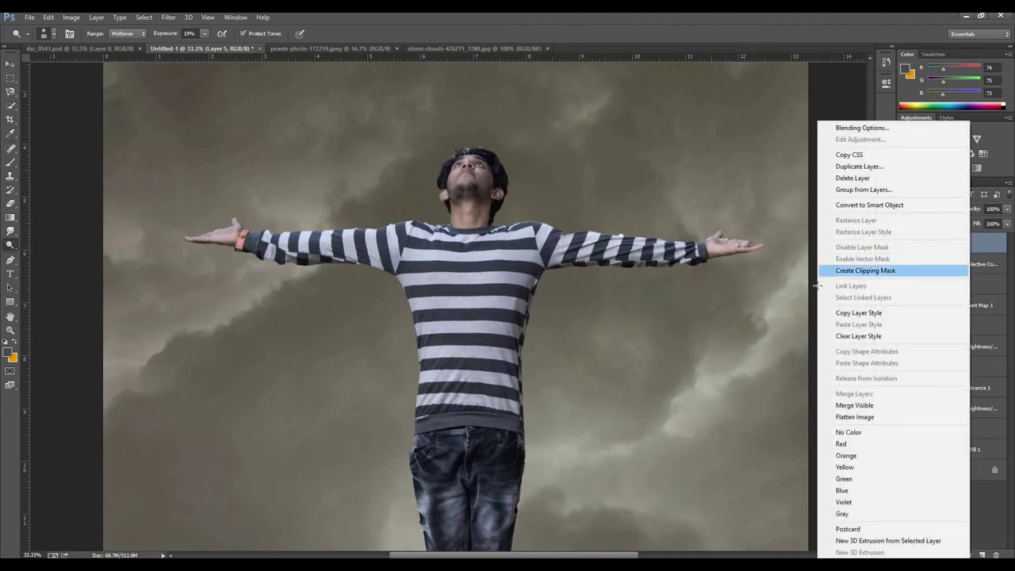
click(885, 269)
drag(250, 243, 228, 241)
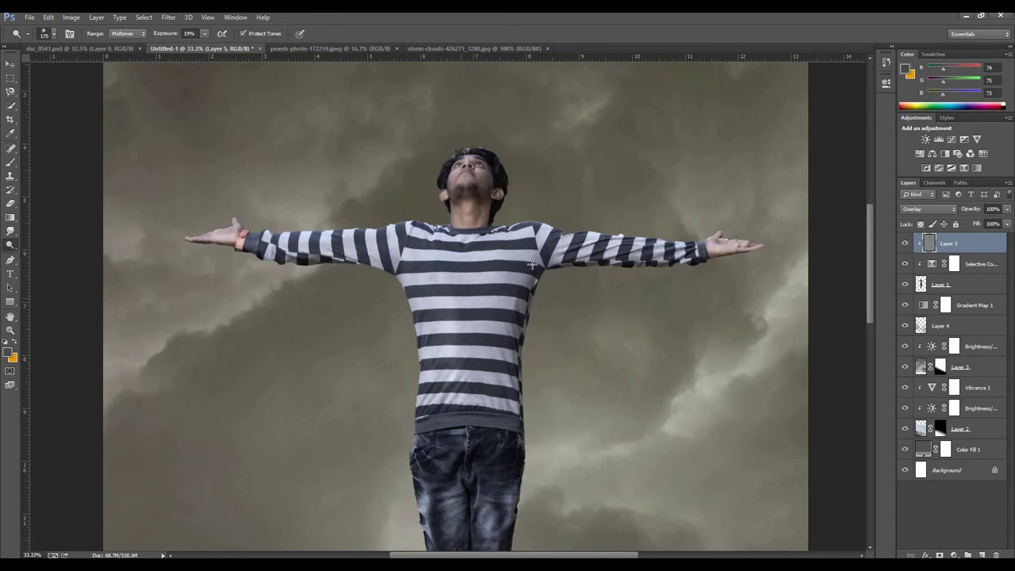
Burn darker shading over the man's shirt, jeans and body, then fit the image on screen.
scroll(453, 384, down, 5)
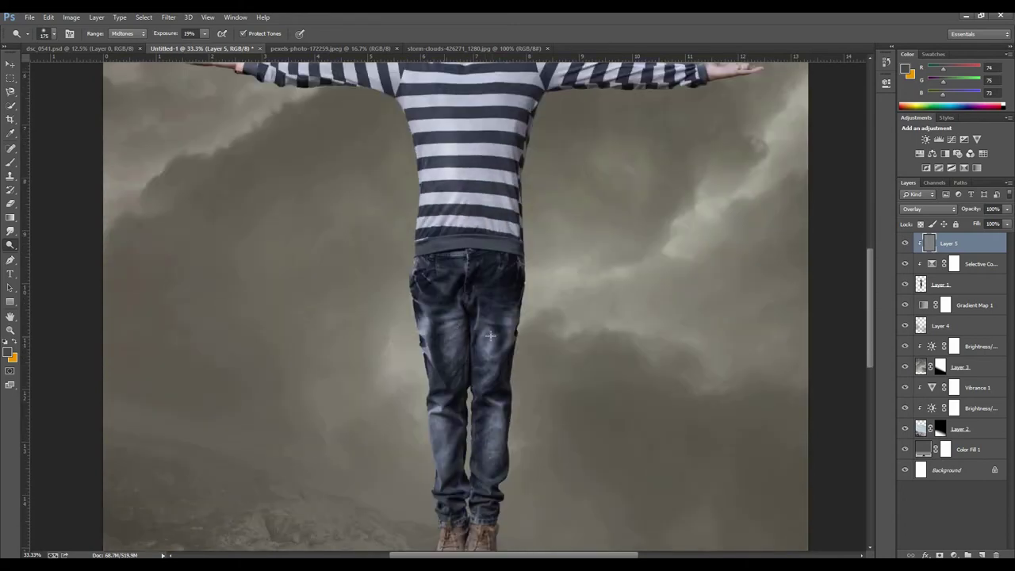
scroll(464, 450, down, 1)
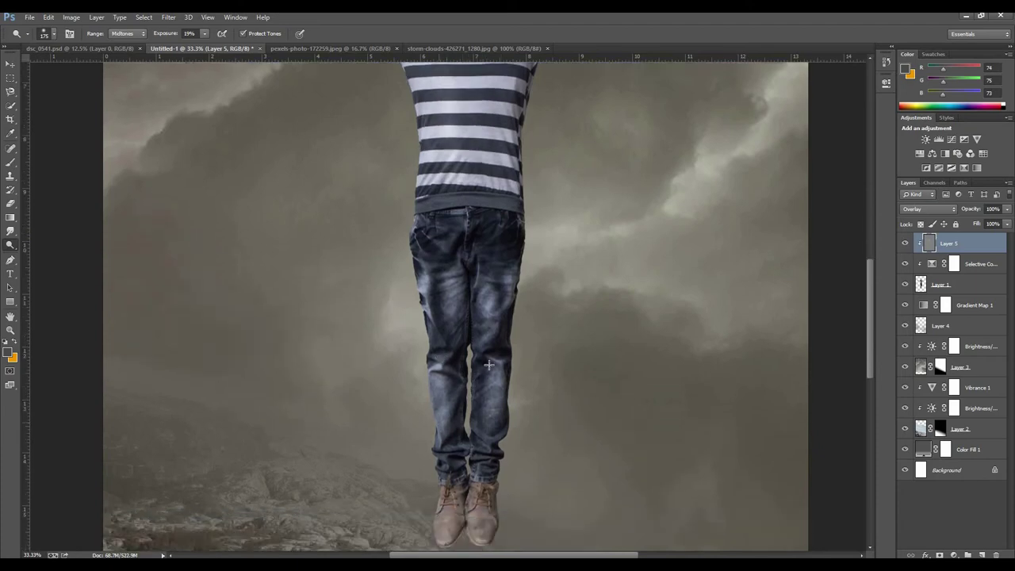
scroll(457, 486, down, 1)
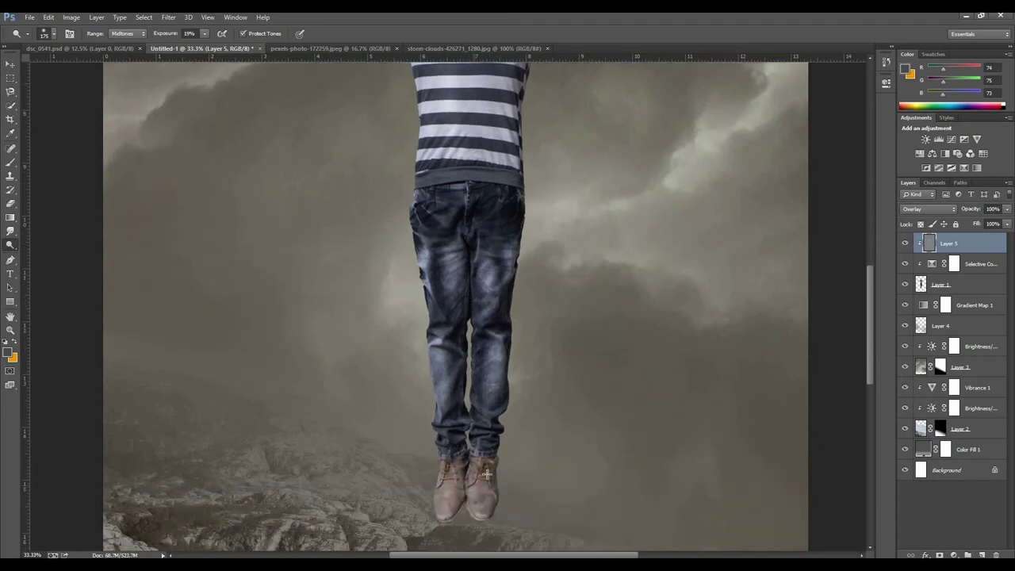
scroll(486, 468, up, 1)
scroll(496, 381, up, 2)
scroll(504, 301, up, 2)
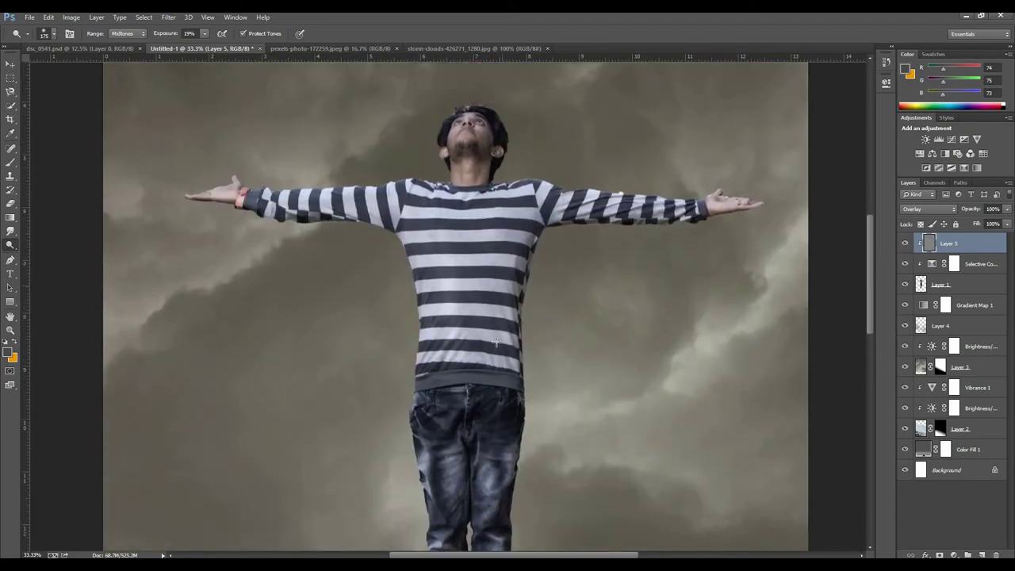
scroll(496, 342, up, 1)
scroll(492, 278, up, 1)
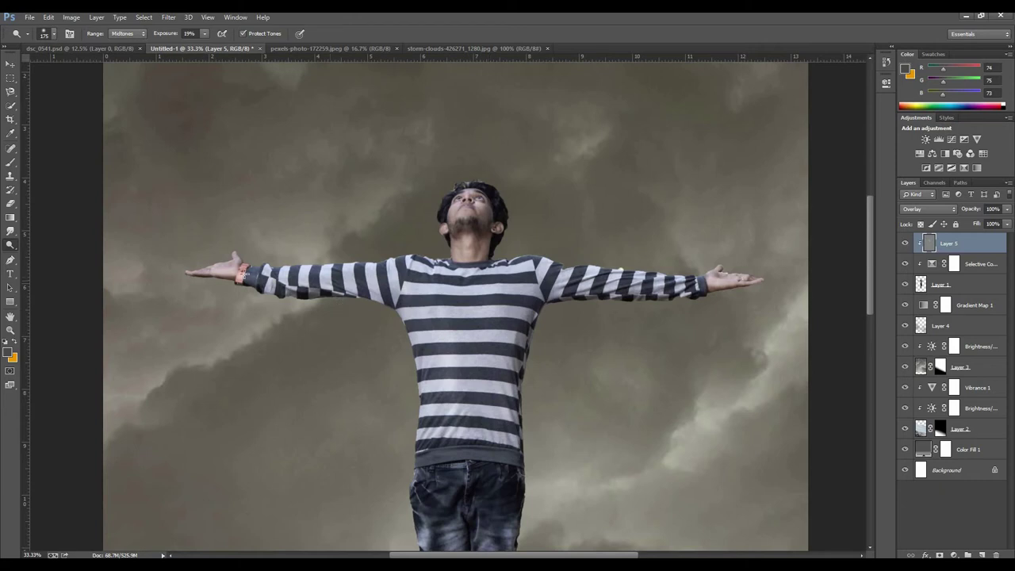
click(33, 254)
scroll(496, 397, down, 1)
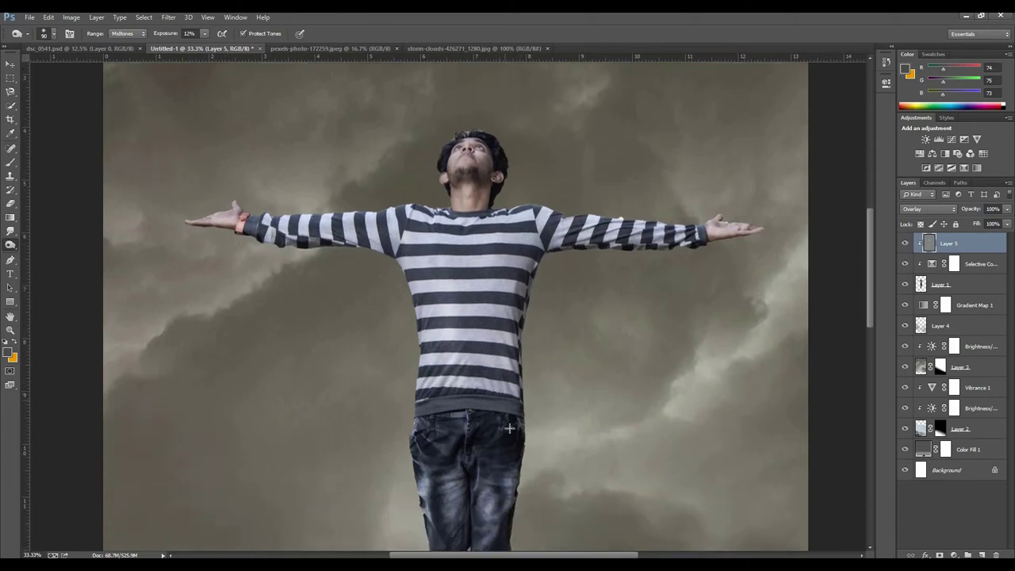
scroll(464, 417, down, 2)
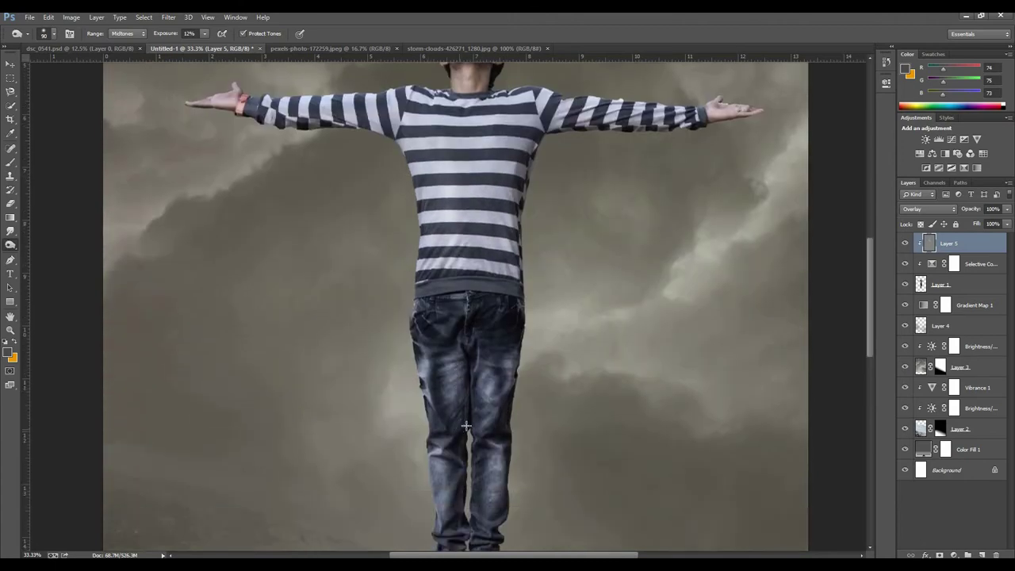
scroll(466, 418, down, 2)
scroll(469, 419, down, 1)
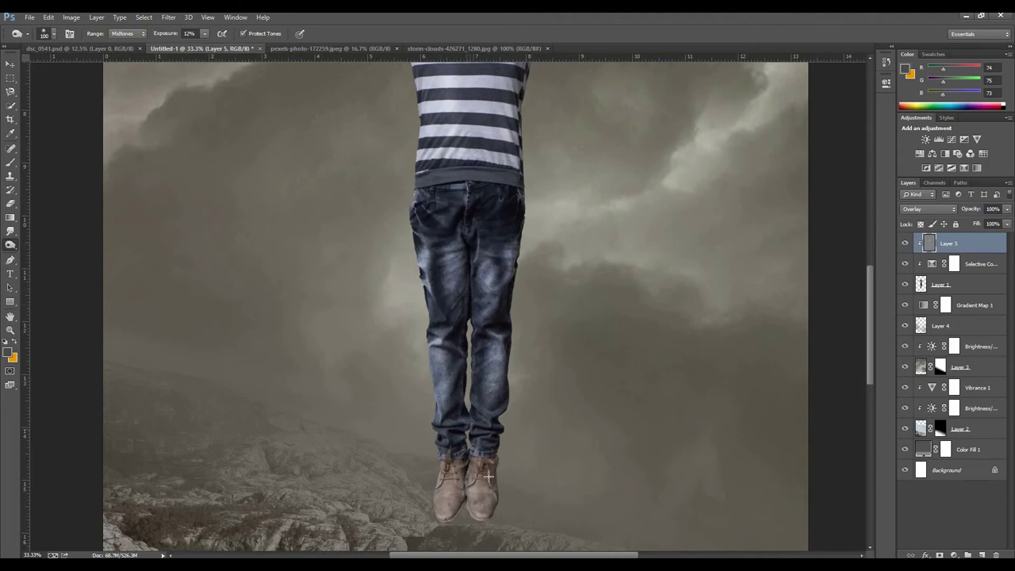
scroll(516, 432, up, 1)
scroll(548, 405, up, 2)
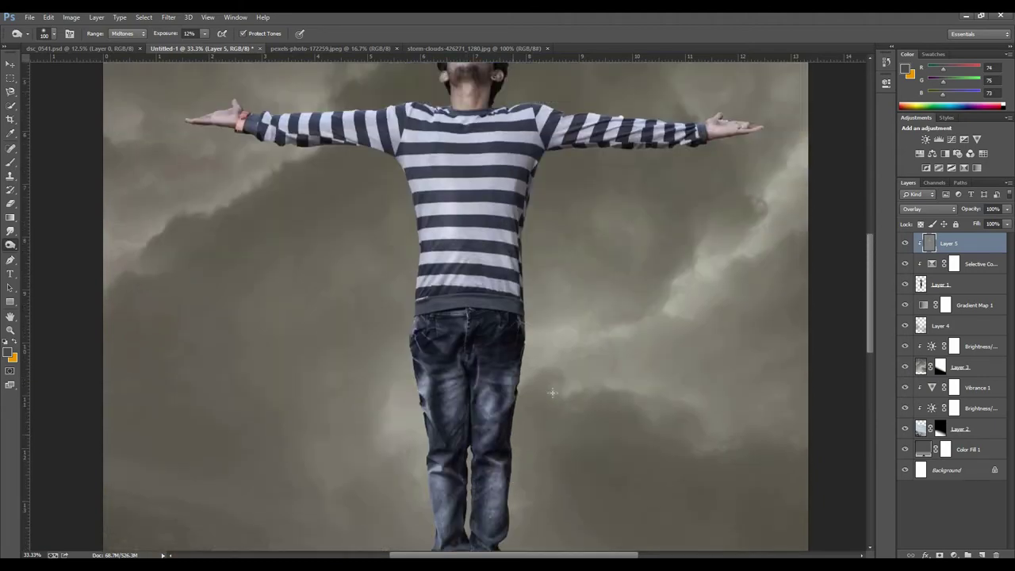
scroll(553, 392, up, 2)
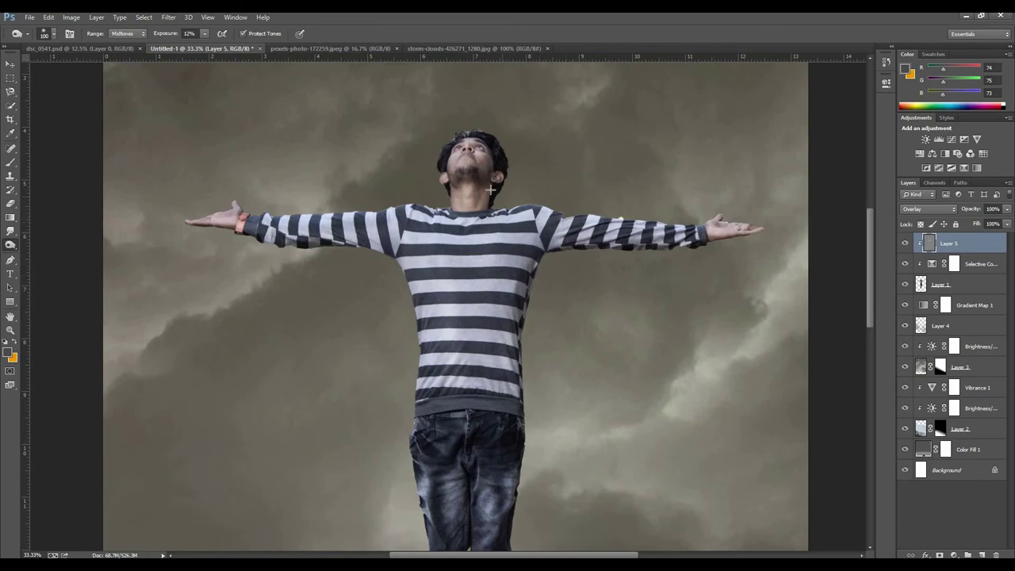
scroll(489, 170, up, 1)
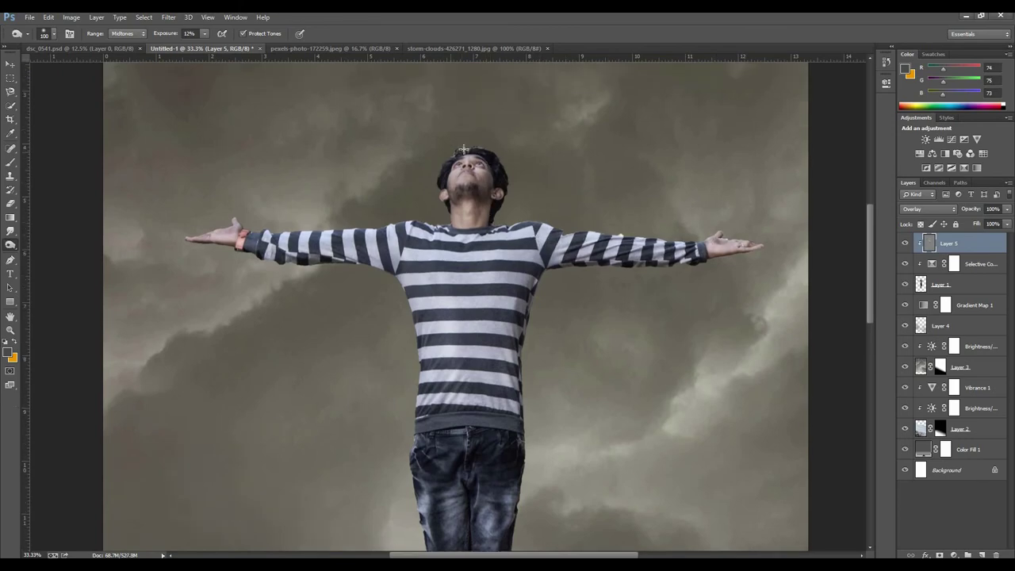
click(10, 330)
click(314, 35)
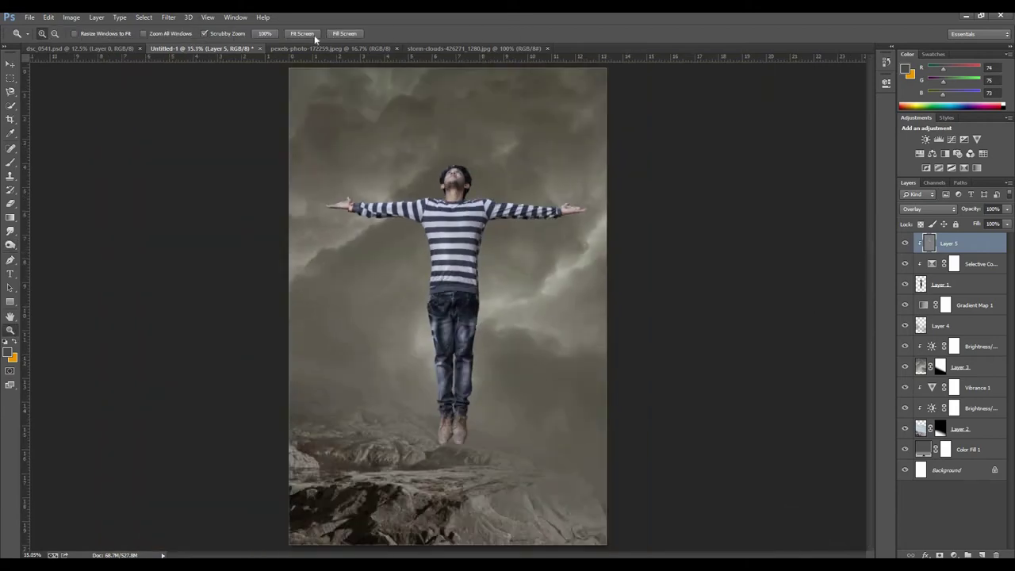
Toggle Layer 5 off and on to compare, then add new Layer 6 above Gradient Map 1.
click(906, 245)
click(907, 245)
click(907, 245)
click(907, 245)
click(973, 291)
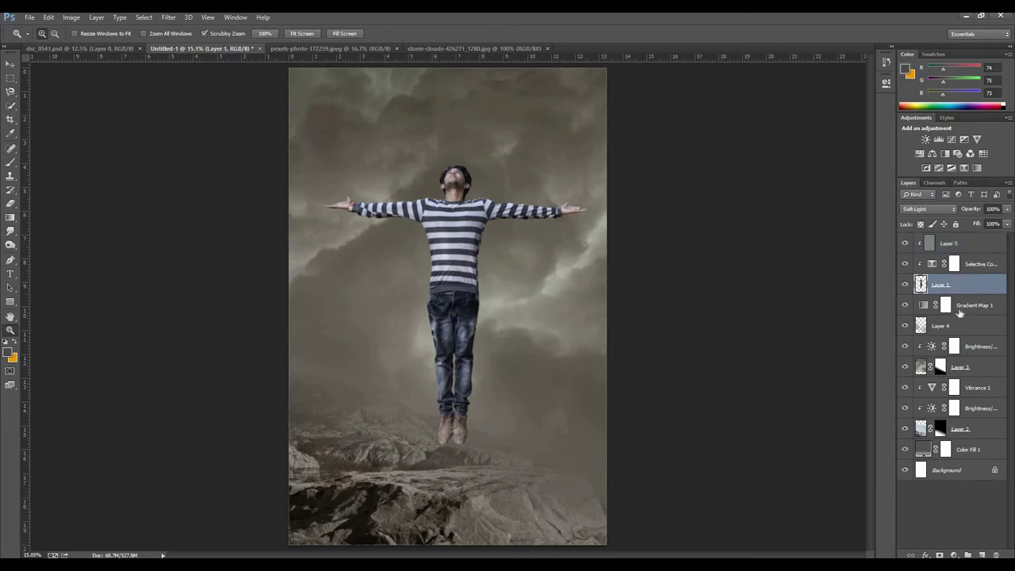
click(960, 310)
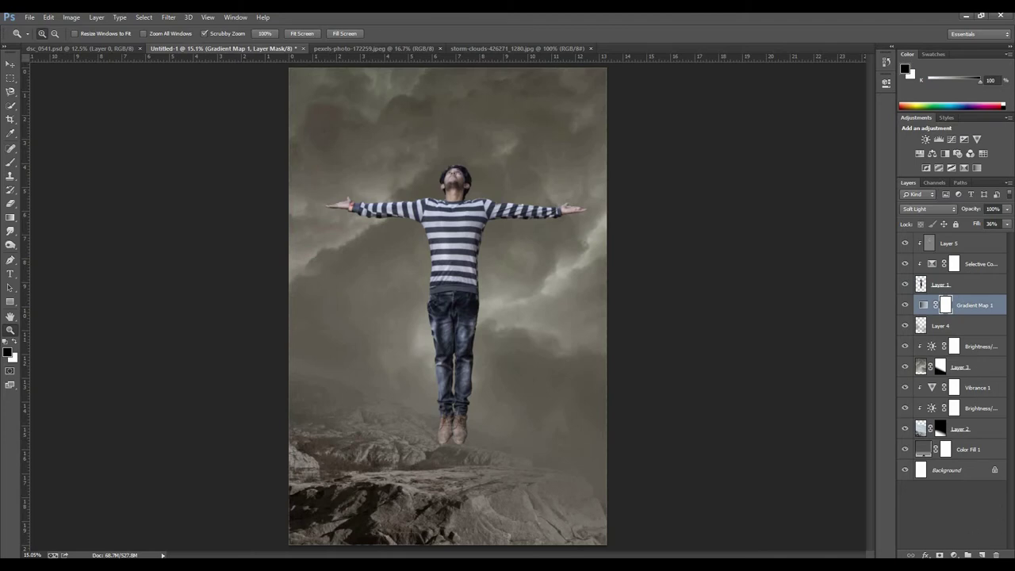
click(982, 554)
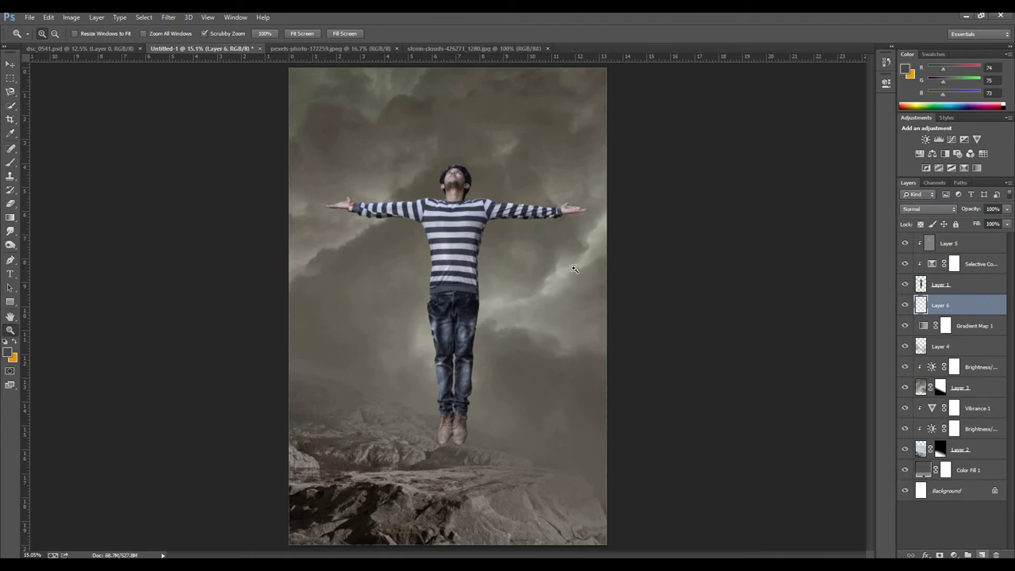
Set up a black brush at 85% opacity.
click(10, 163)
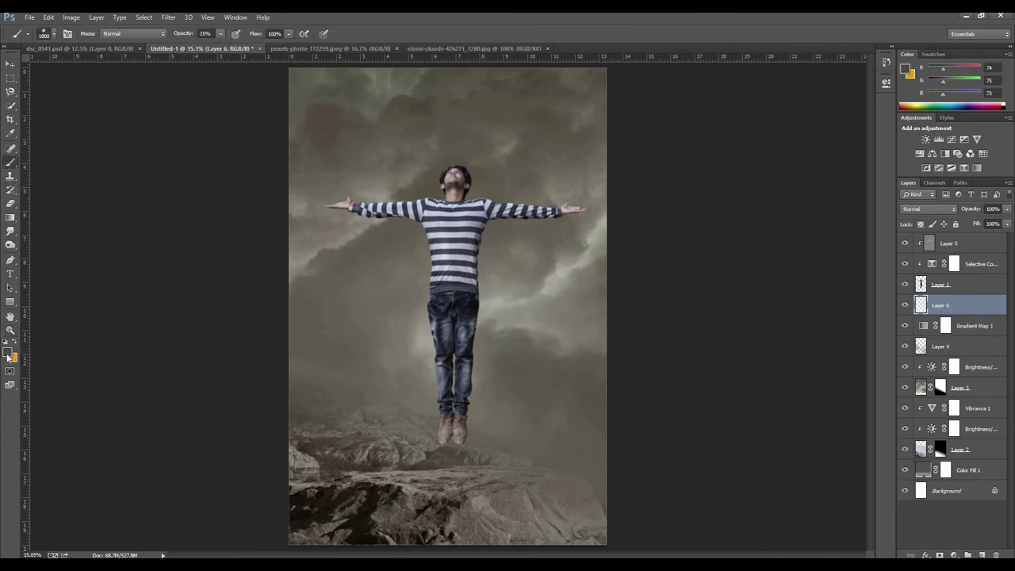
click(907, 69)
click(758, 343)
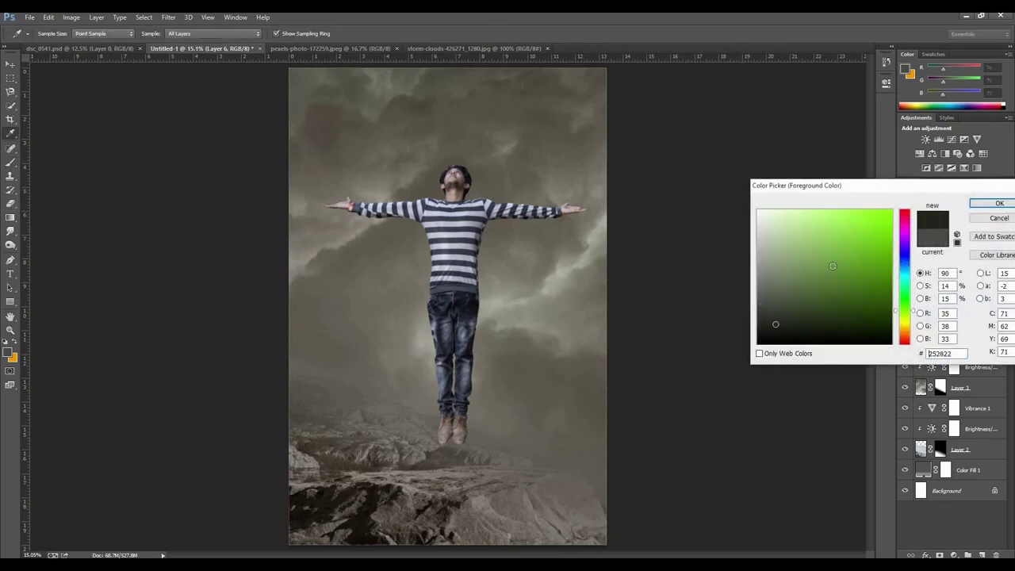
click(999, 203)
click(205, 33)
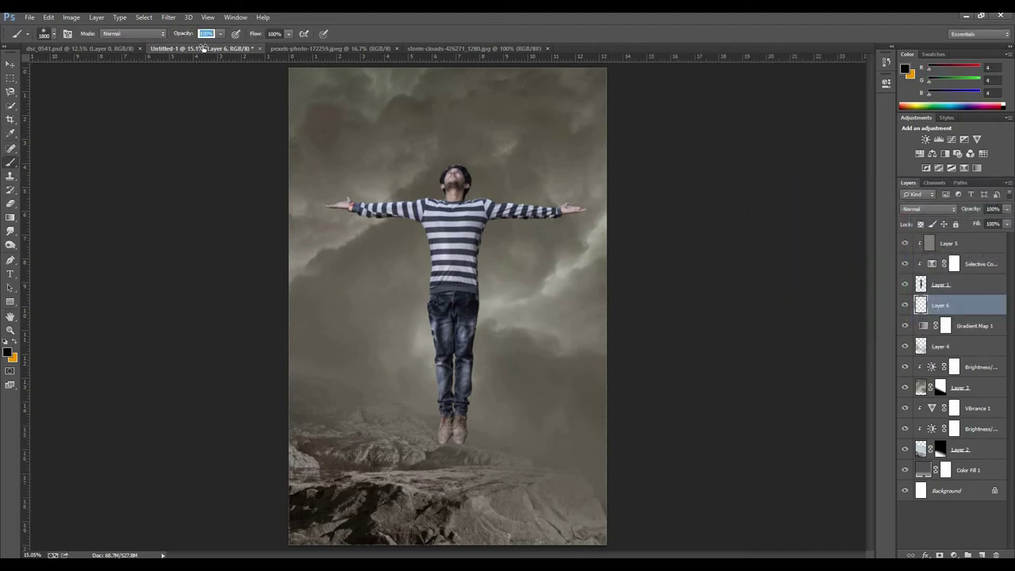
text(85)
key(Return)
Paint a soft shadow across the rocks below the man's feet with a size-700 brush.
key(bracketleft)
key(bracketleft)
key(bracketleft)
key(bracketleft)
key(bracketleft)
key(bracketleft)
click(449, 482)
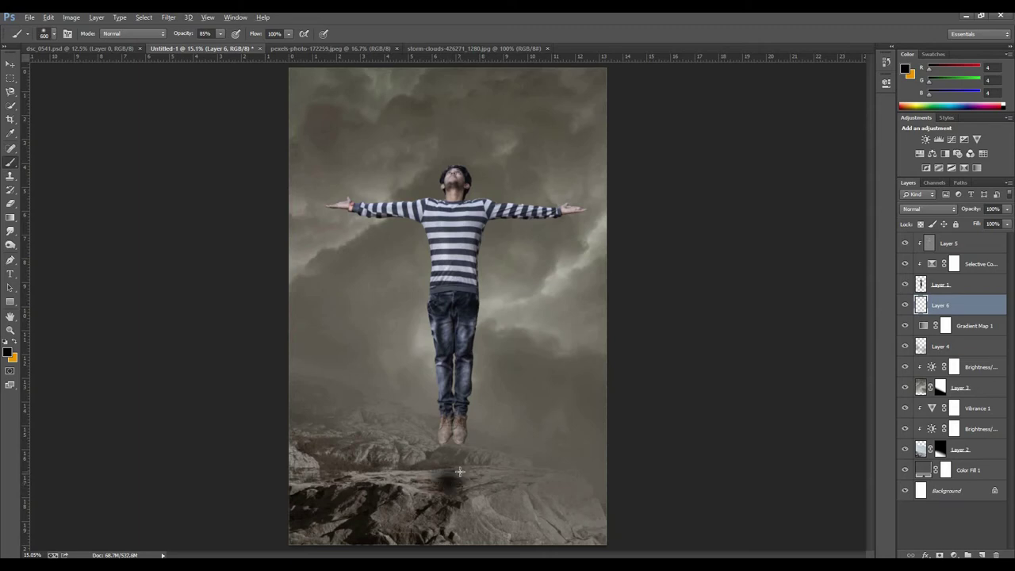
key(ctrl+z)
key(bracketright)
drag(455, 480, 511, 477)
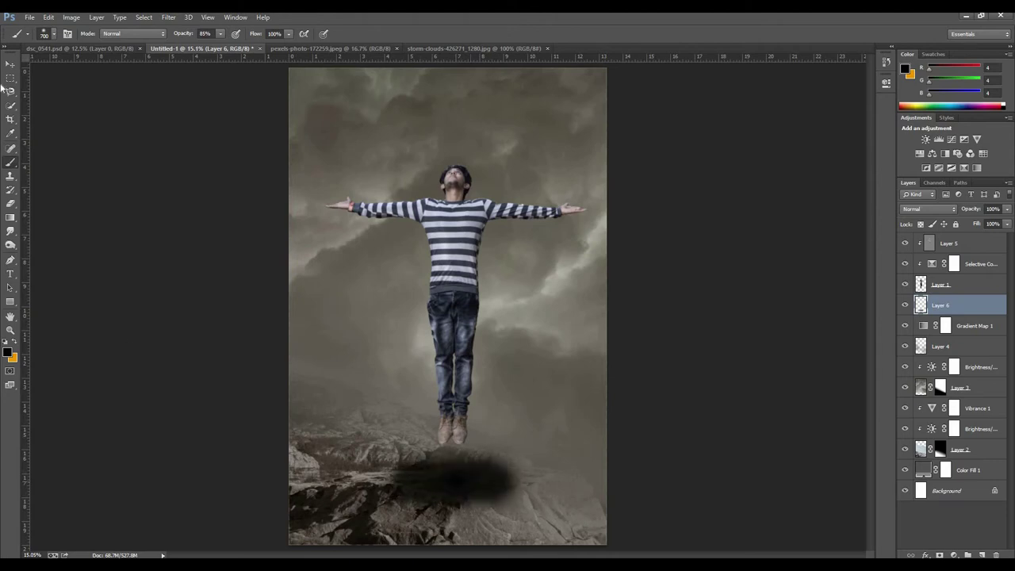
key(v)
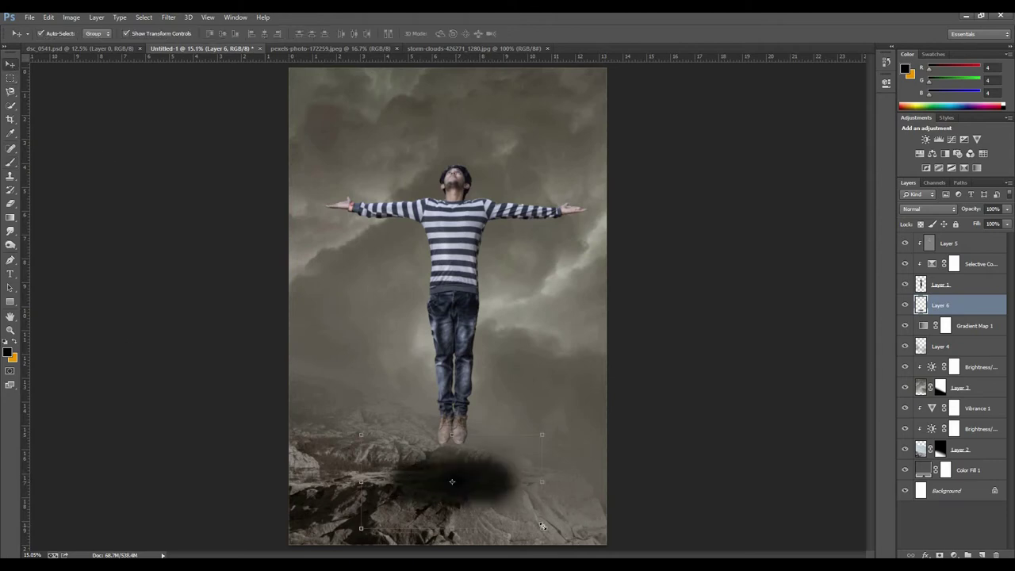
Squash and warp the shadow under the man's feet into a thin curved band.
mouse_move(543, 527)
mouse_down()
mouse_move(546, 472)
mouse_move(500, 502)
mouse_move(548, 495)
mouse_up()
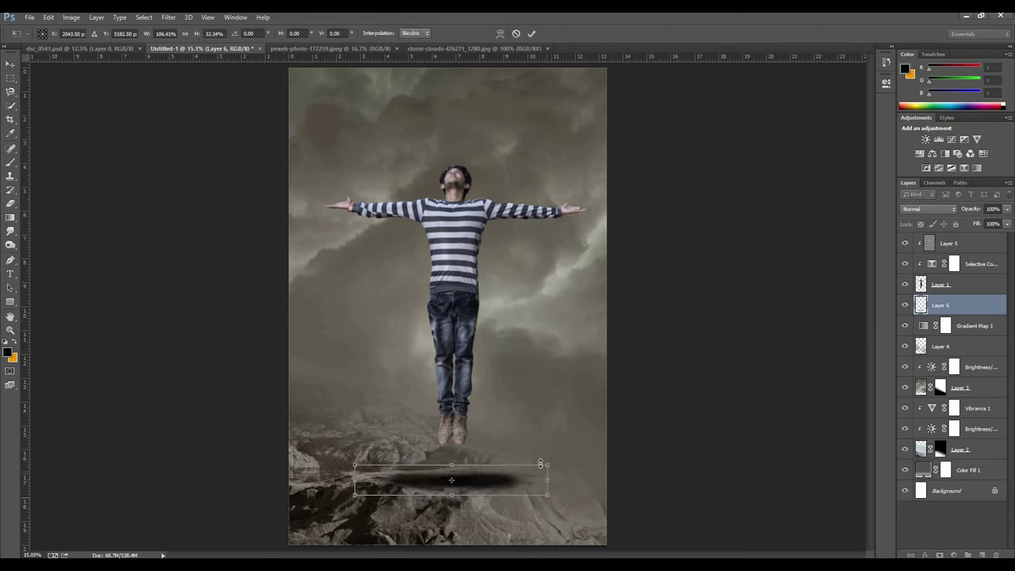
drag(549, 464, 546, 460)
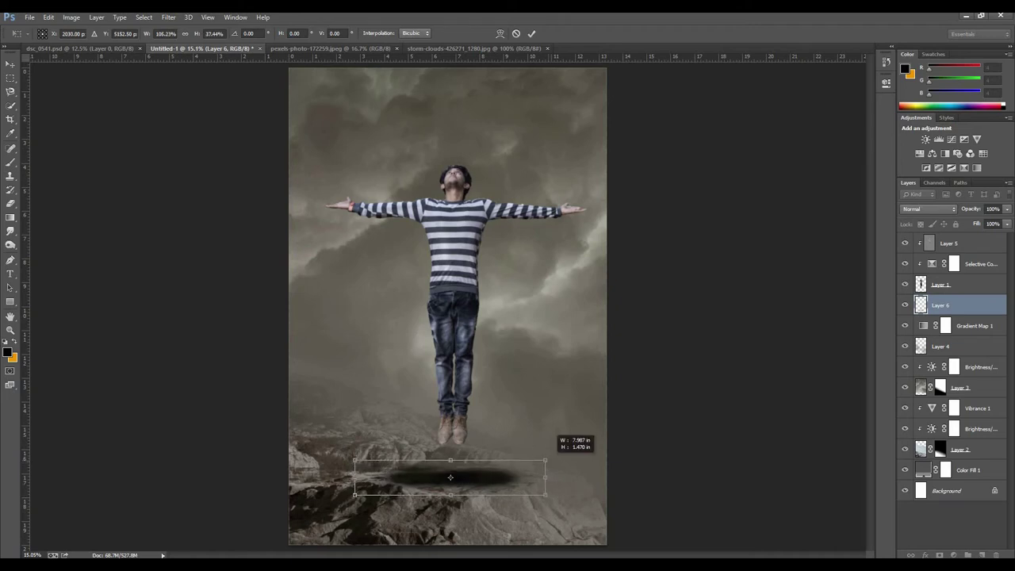
click(501, 34)
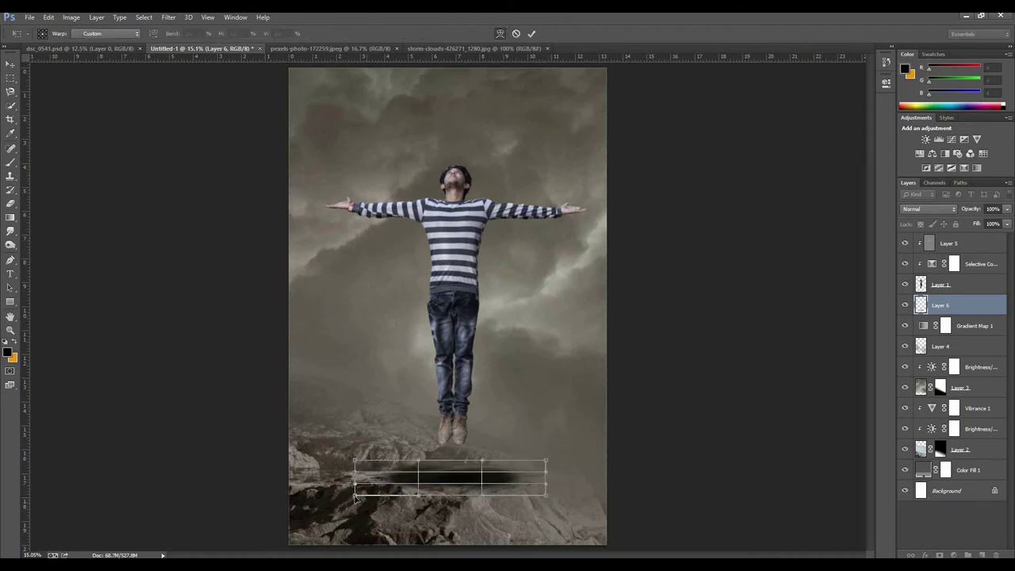
drag(354, 495, 341, 508)
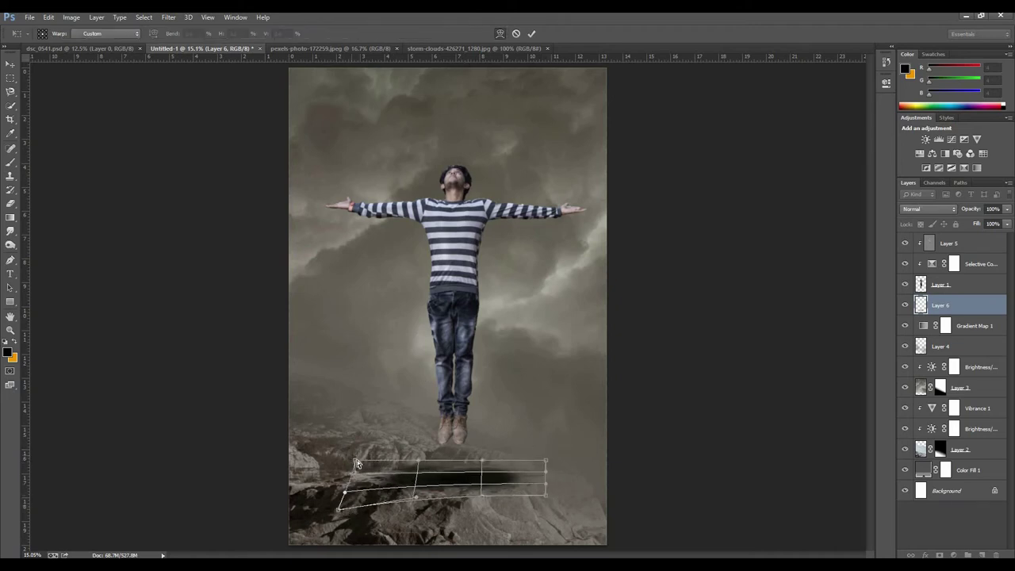
drag(431, 472, 433, 480)
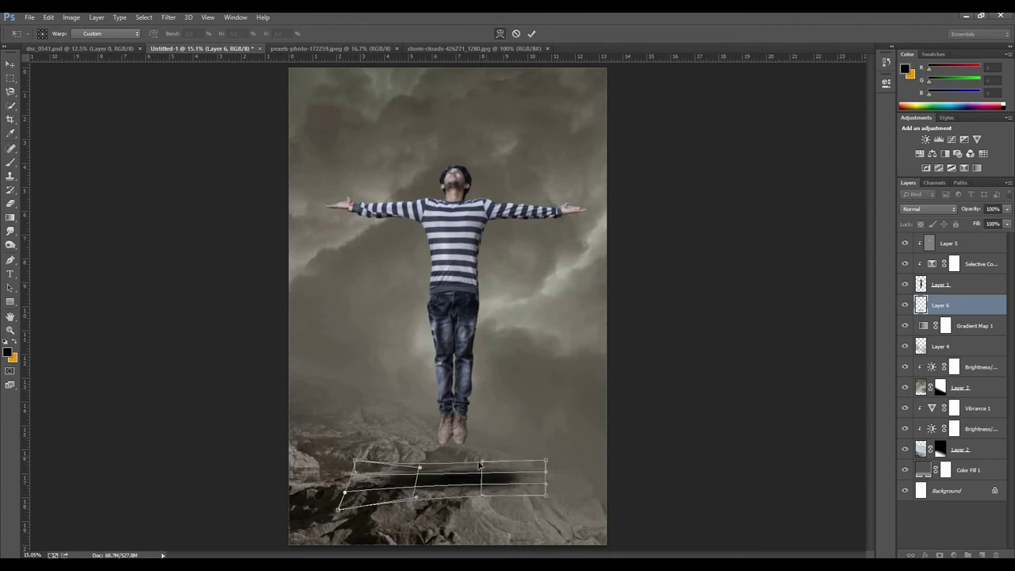
drag(474, 471, 474, 492)
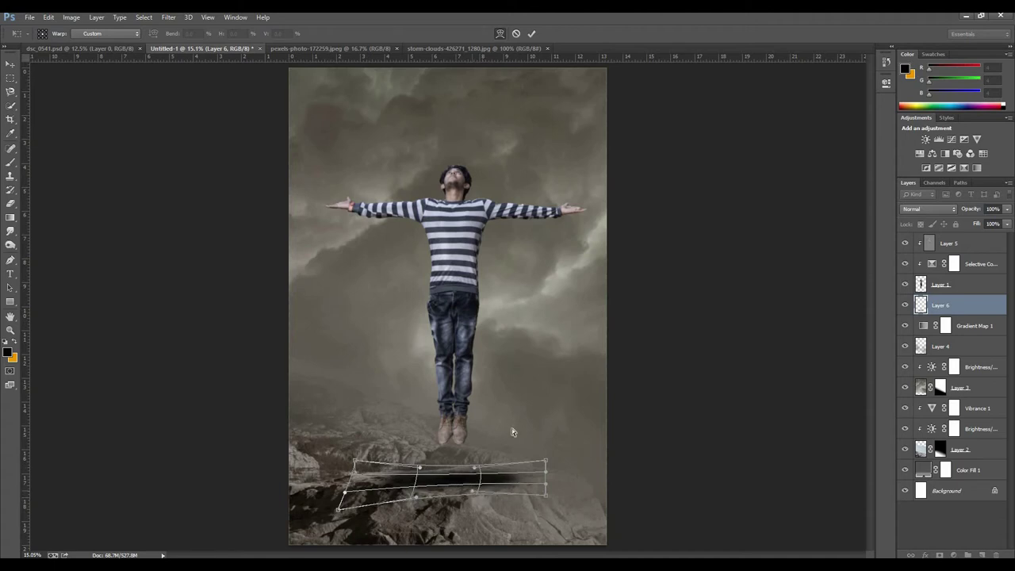
click(531, 36)
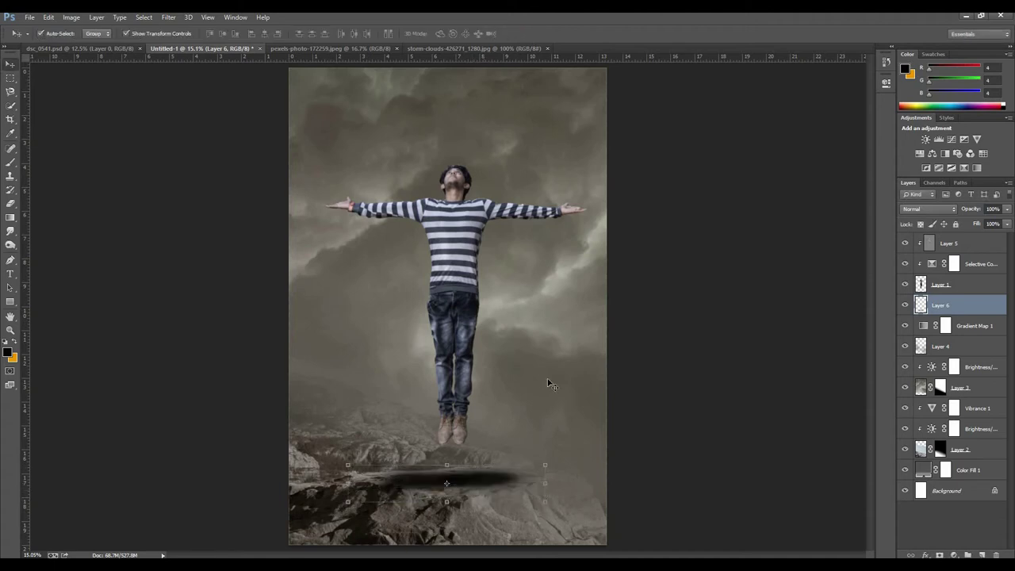
Blend the shadow layer in Soft Light at 75% opacity, then select Layer 5.
click(944, 210)
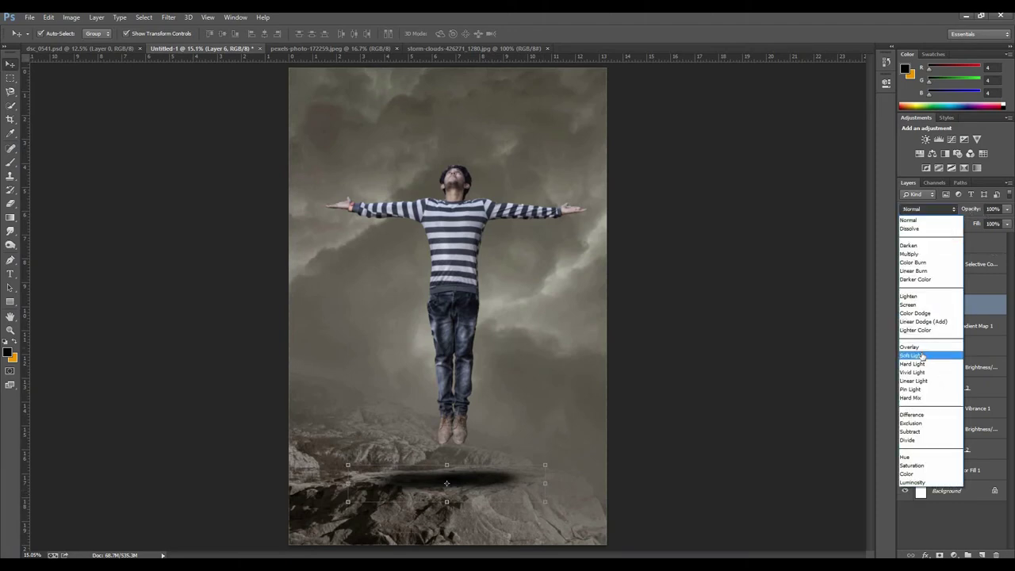
click(923, 356)
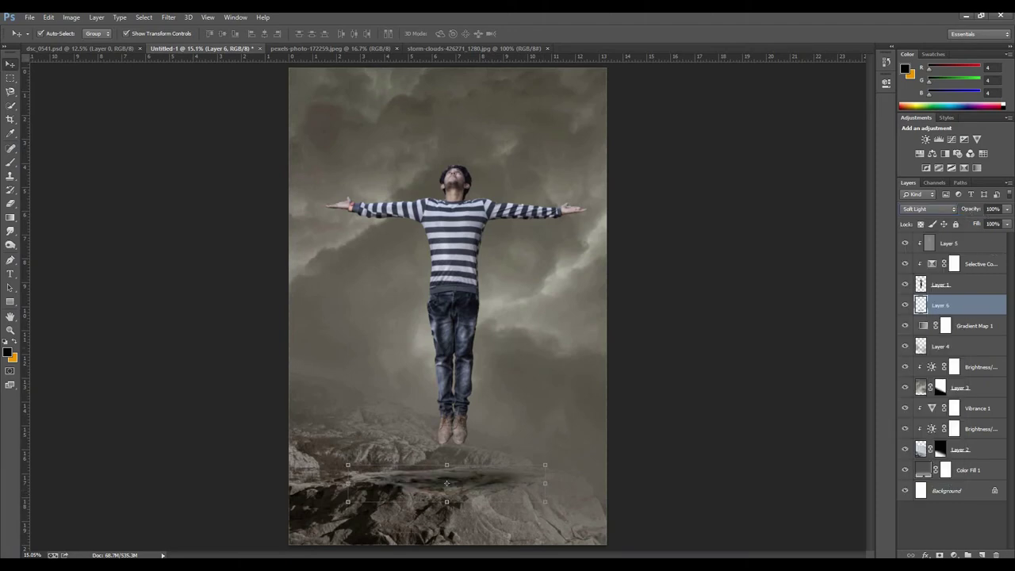
click(1006, 223)
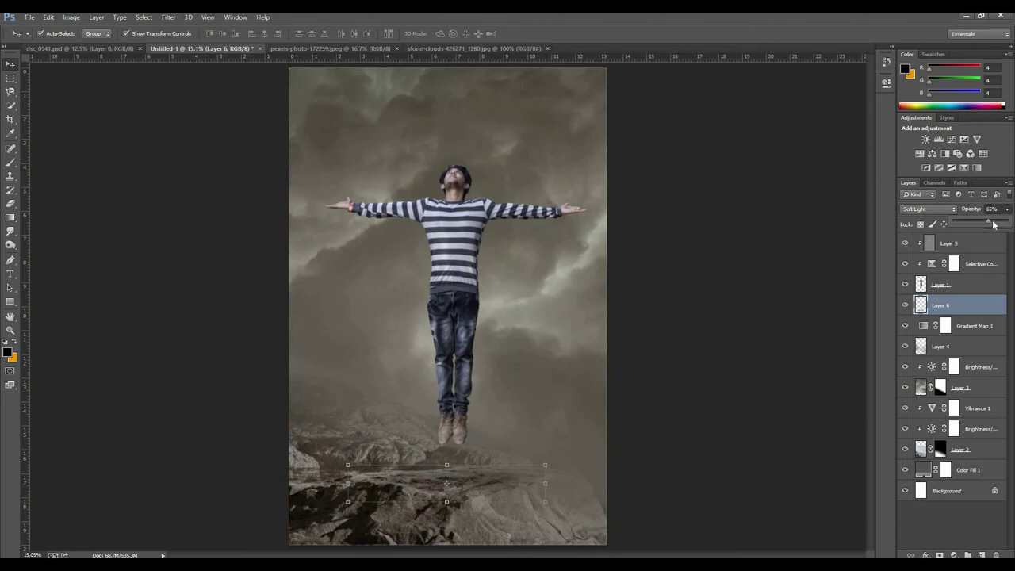
click(701, 301)
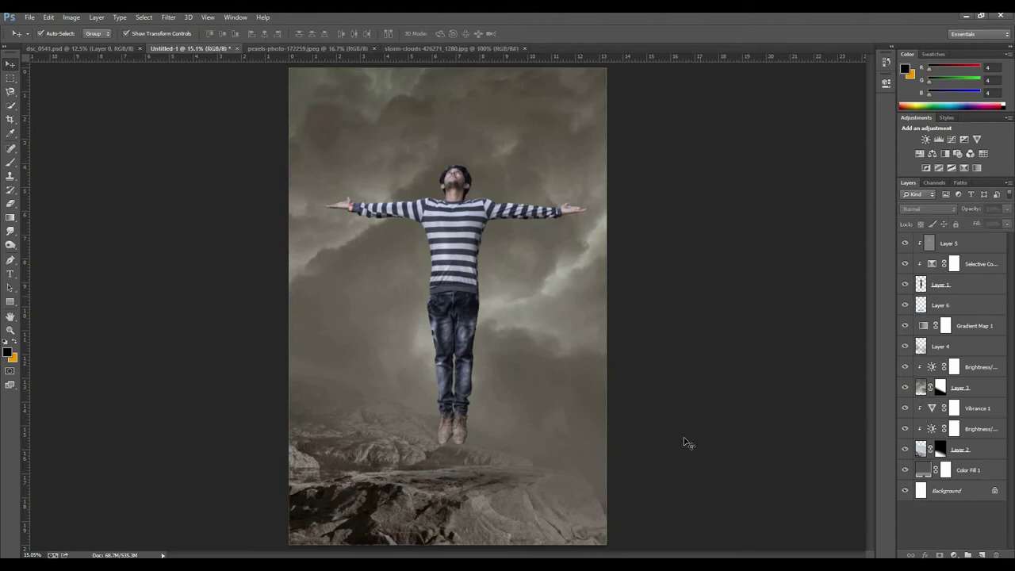
click(977, 252)
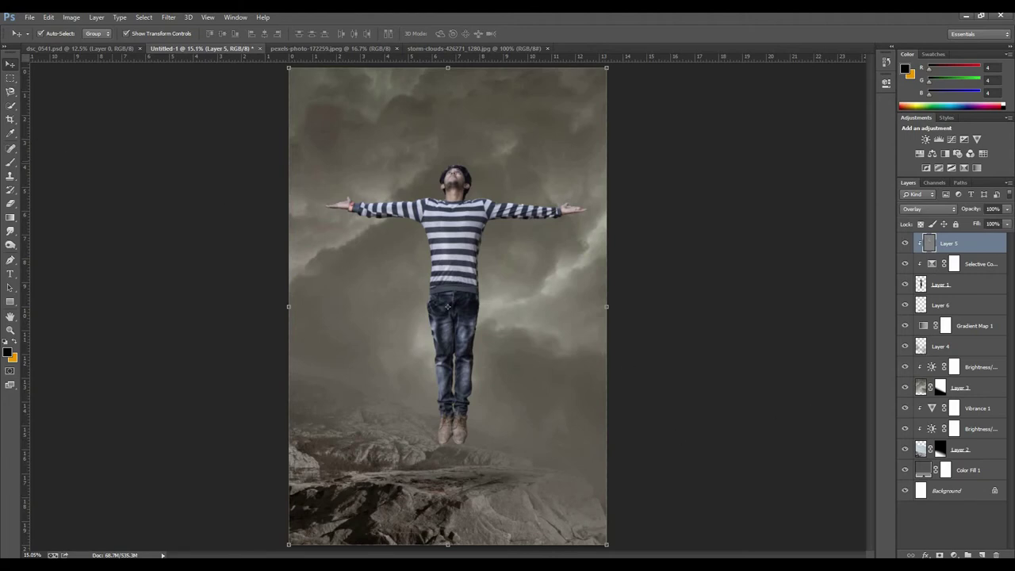
Add a new layer above Layer 5 and set the brush colour to near-white.
click(981, 555)
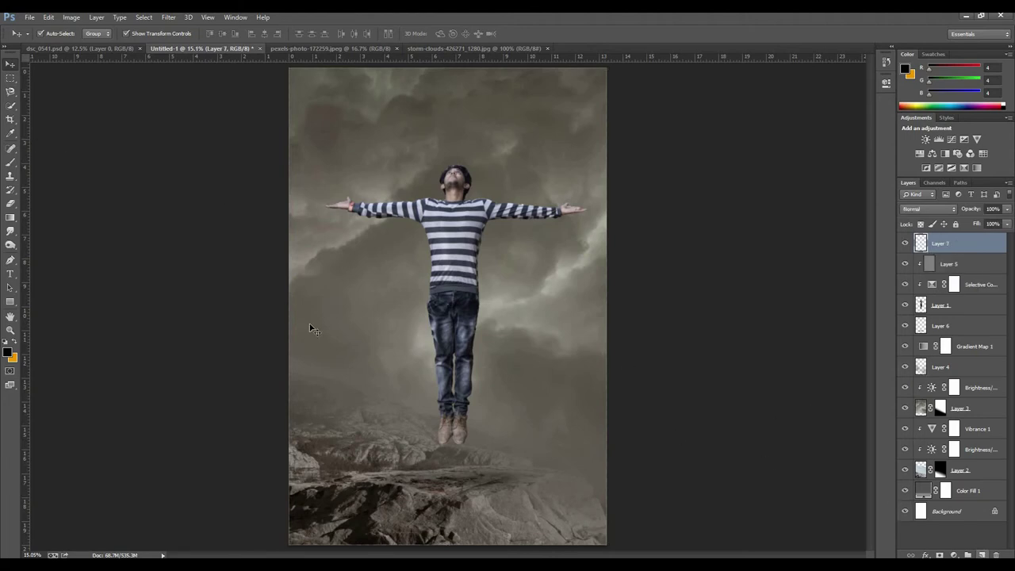
click(9, 163)
click(14, 341)
click(8, 353)
click(879, 219)
click(760, 220)
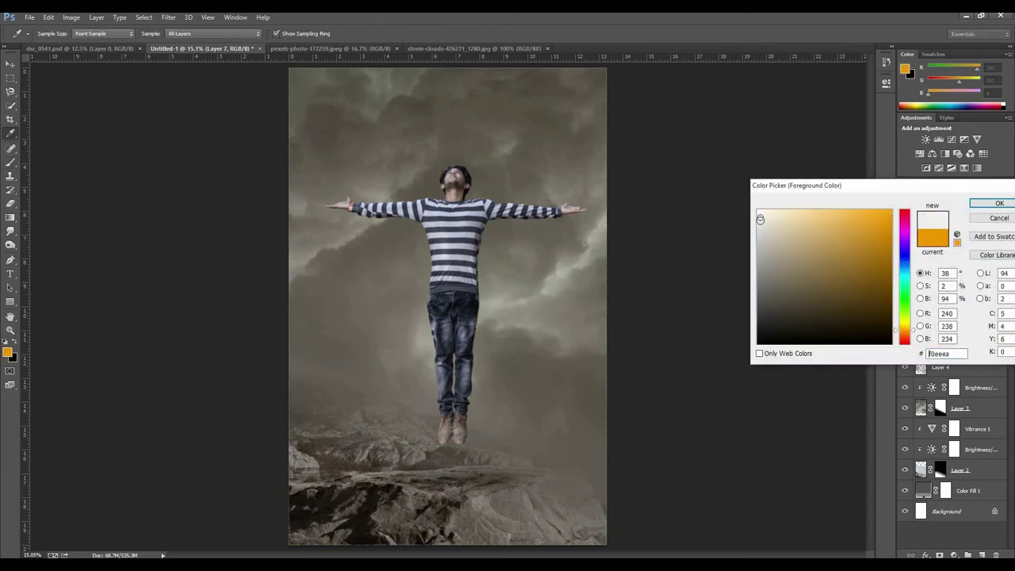
click(984, 203)
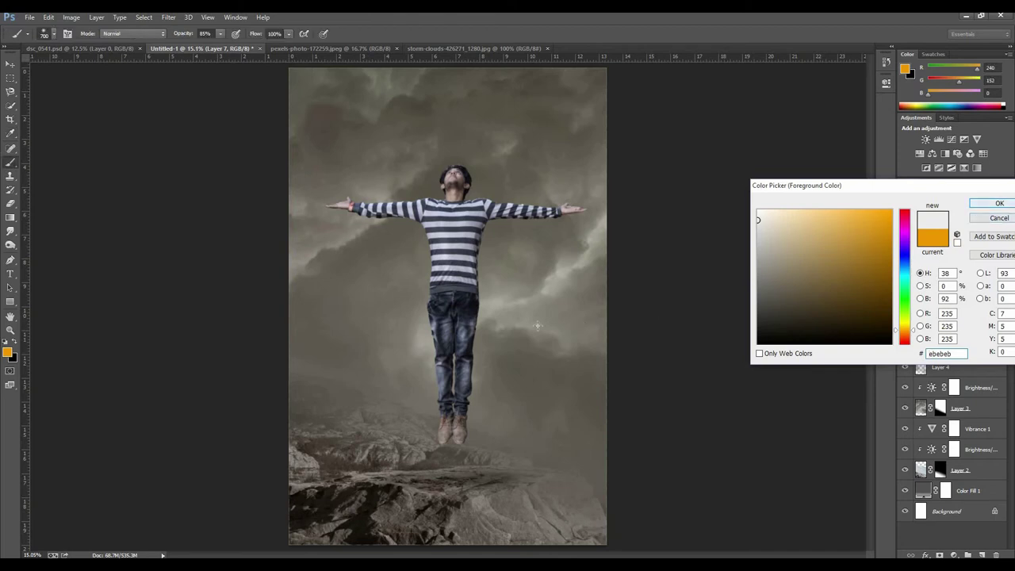
Paint large soft near-white glows over both of the man's hands with a size-1000 brush.
click(342, 202)
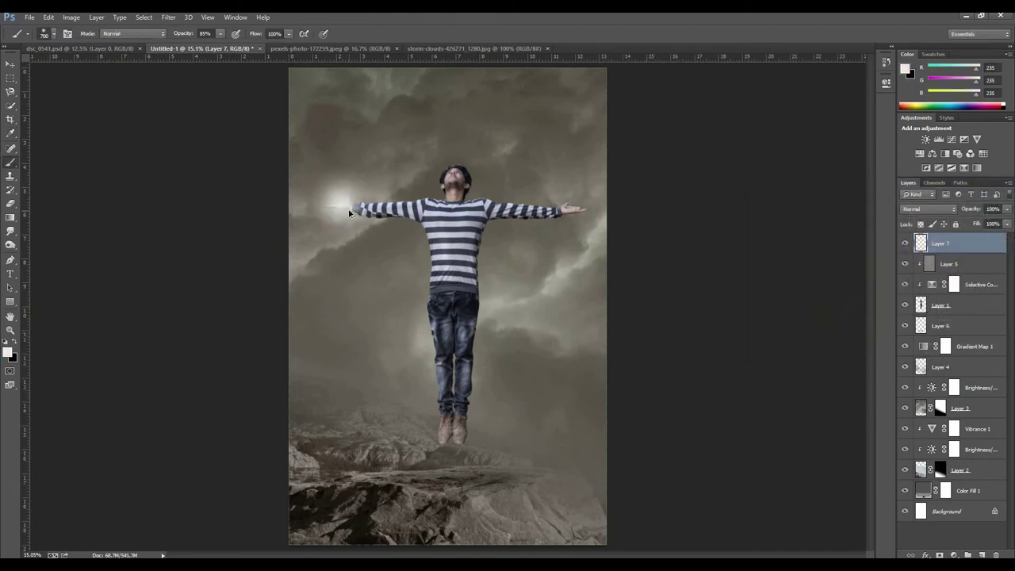
key(ctrl+z)
key(bracketright)
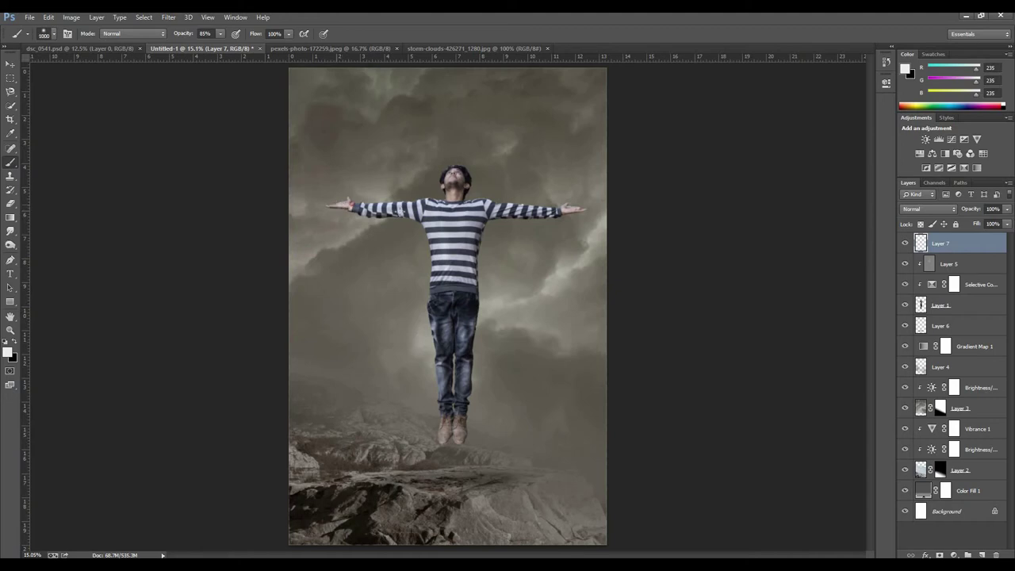
click(333, 204)
click(571, 210)
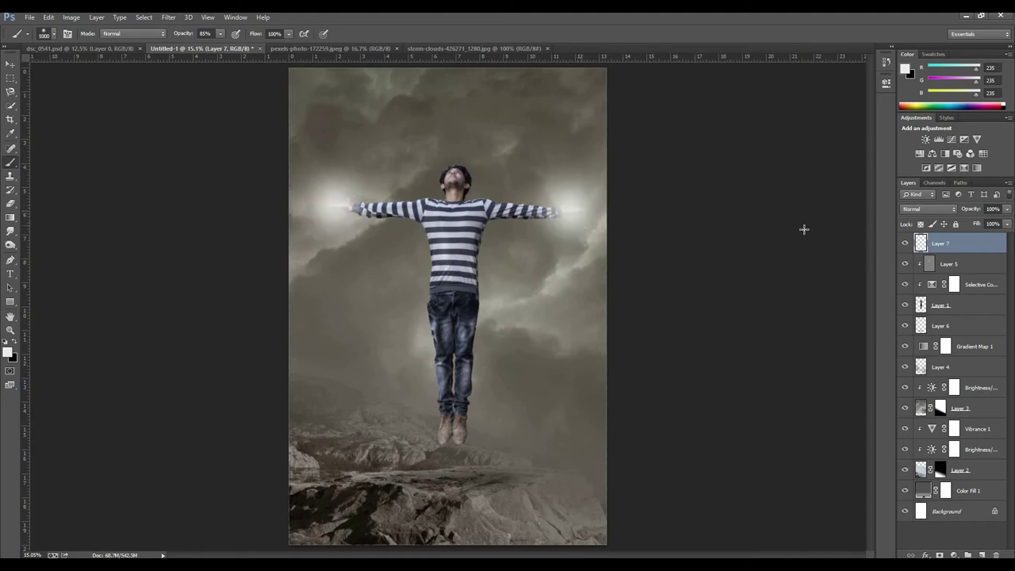
Blend the Layer 7 hand glow in Color Dodge and toggle its visibility to compare.
click(909, 211)
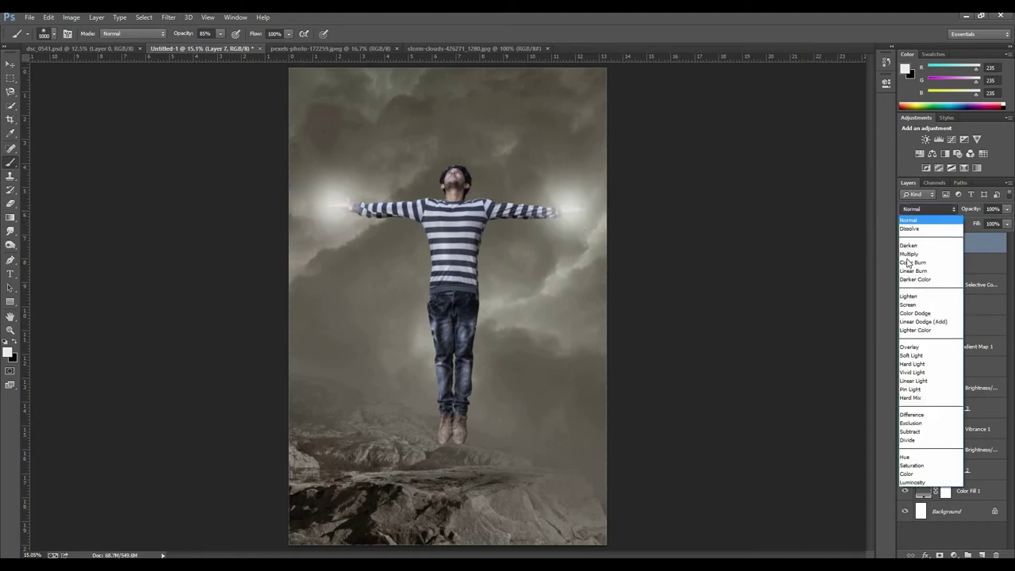
click(908, 313)
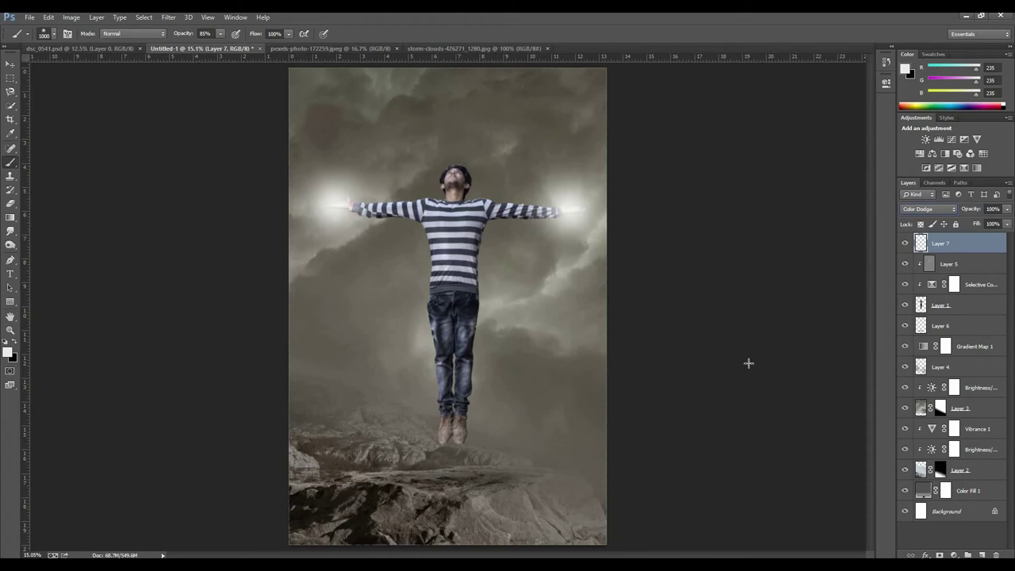
click(954, 284)
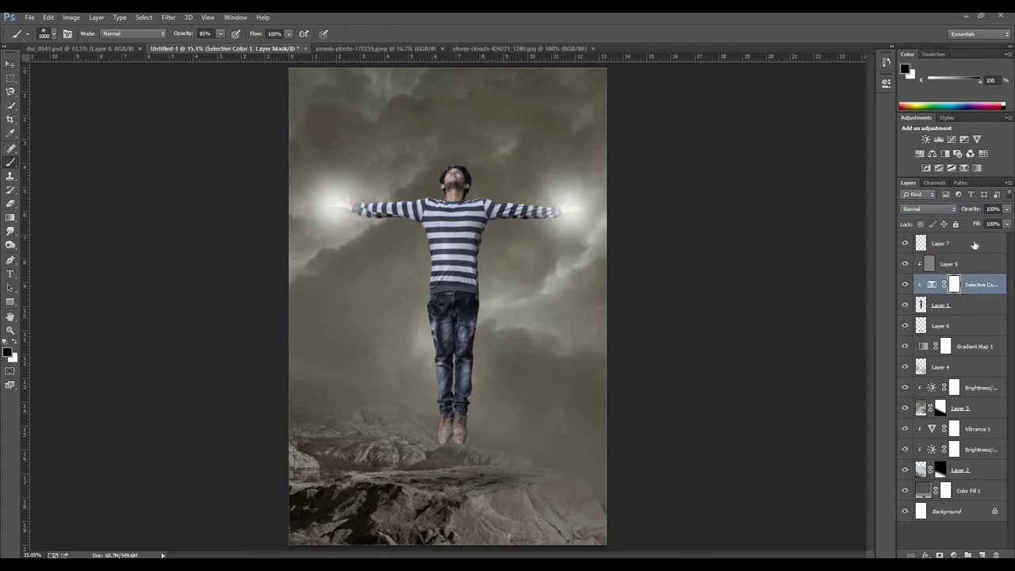
click(975, 249)
click(906, 245)
click(906, 246)
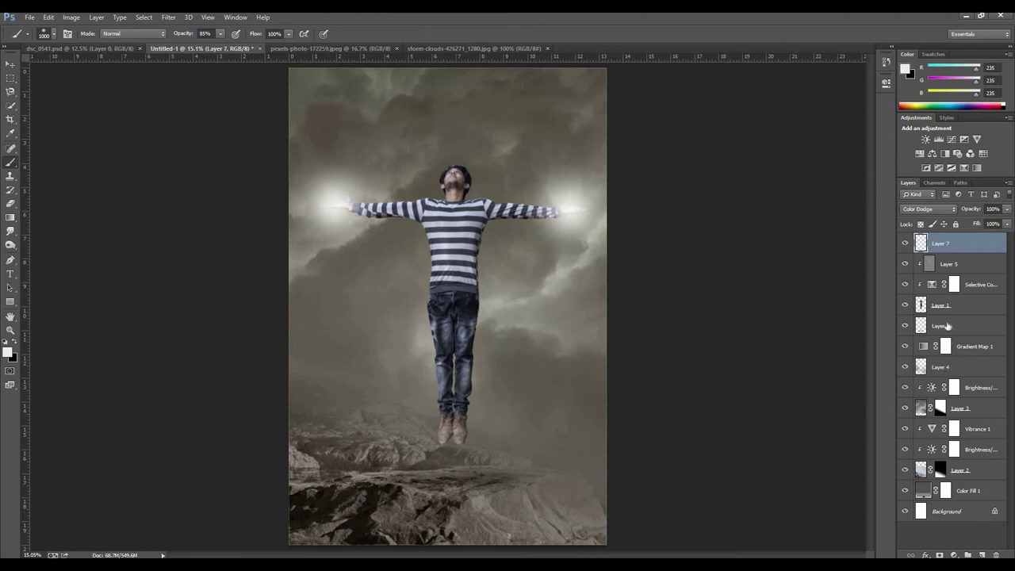
click(947, 326)
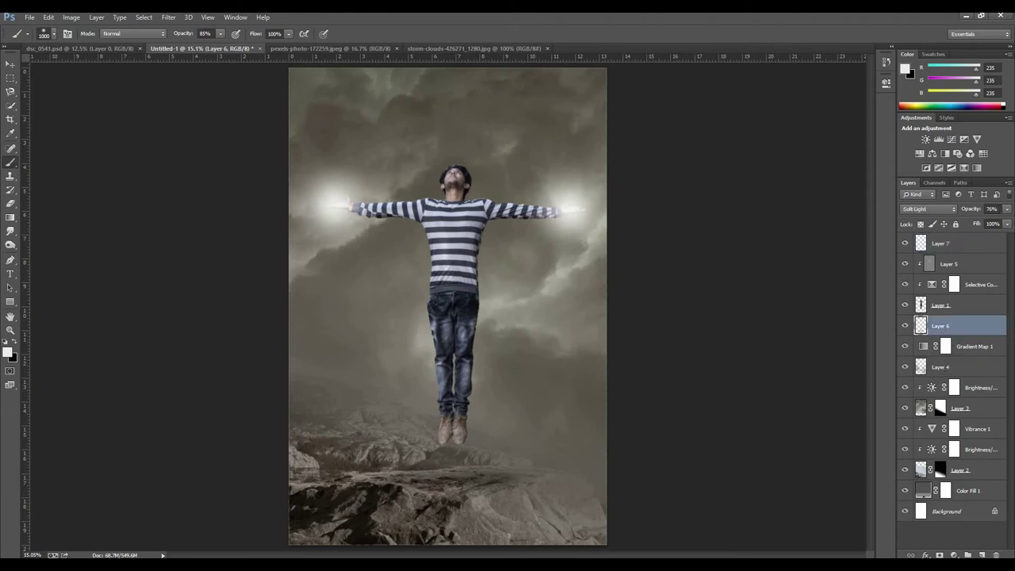
click(984, 555)
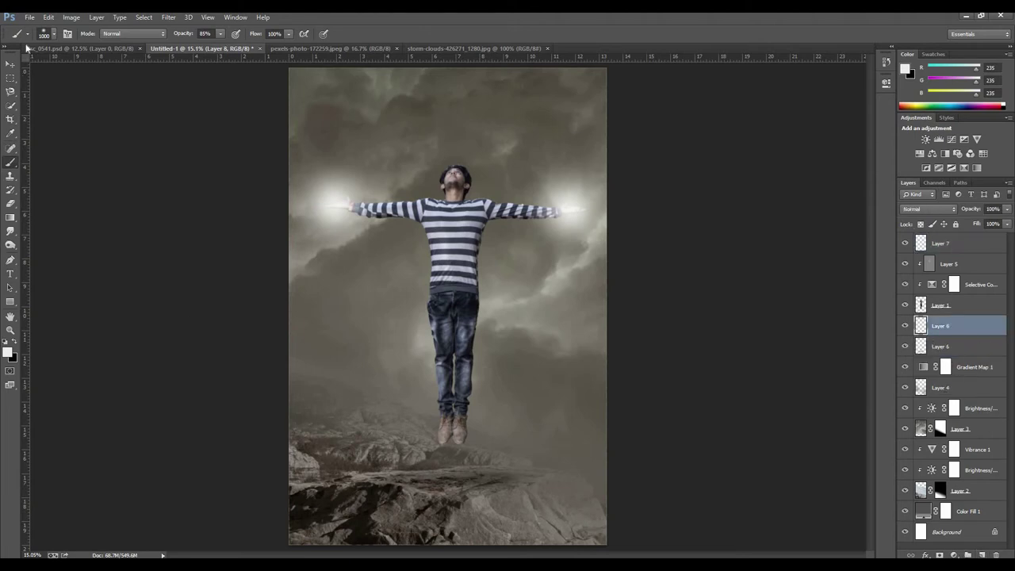
Stamp an enlarged 872 magic-circle brush once, centred on the man's torso, on Layer 8.
click(50, 34)
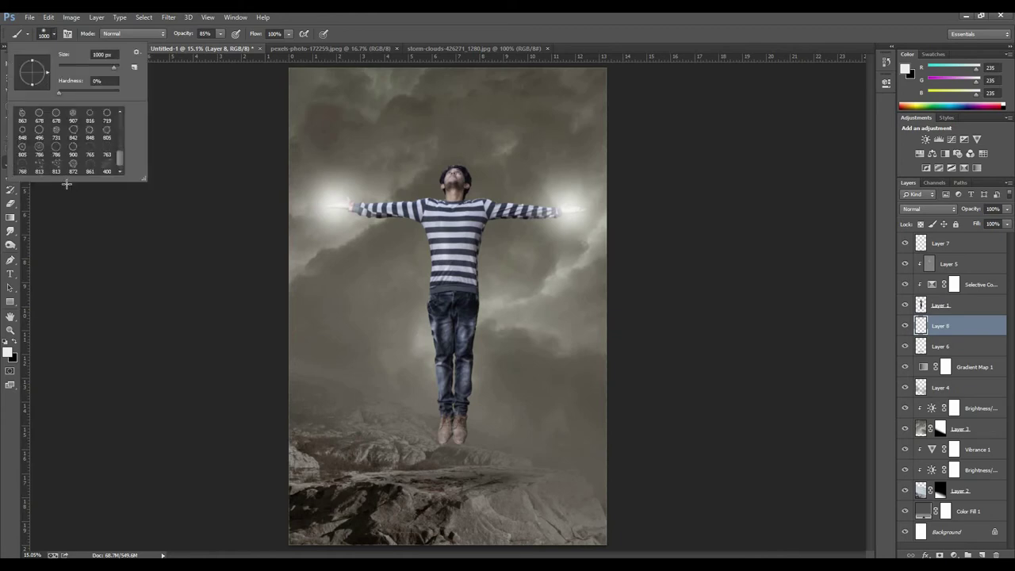
click(72, 167)
click(457, 247)
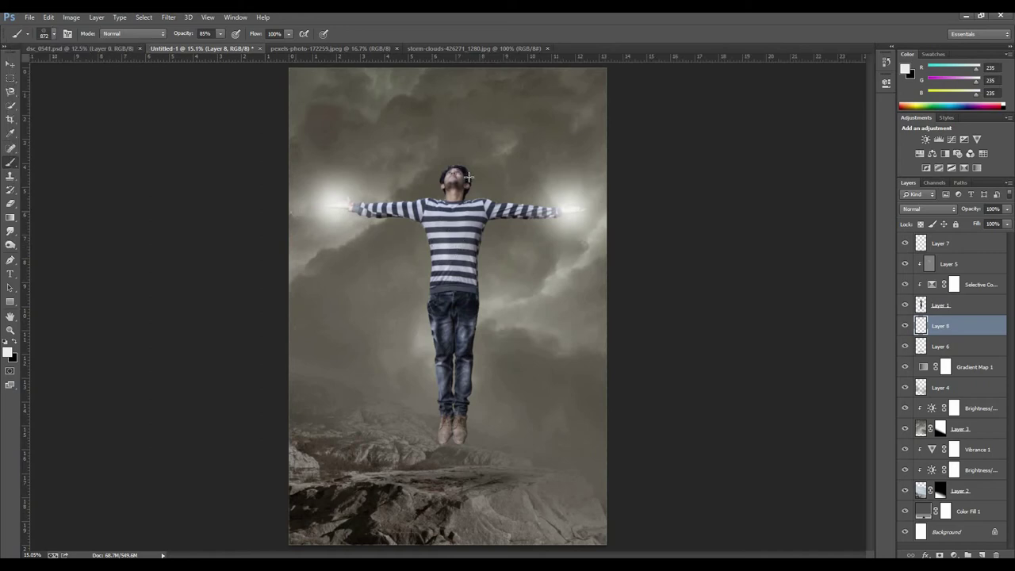
click(449, 267)
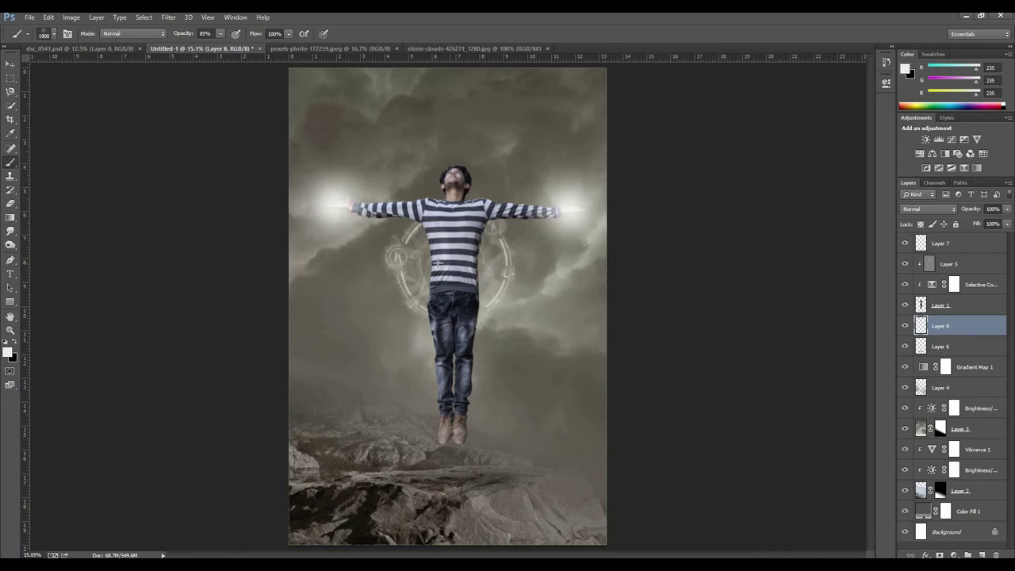
key(ctrl+z)
key(bracketright)
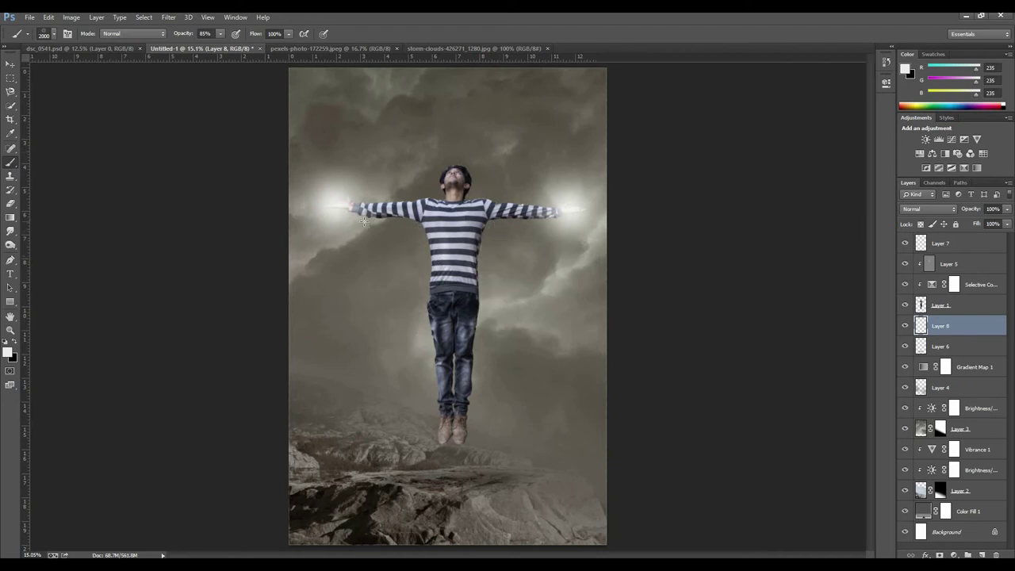
click(457, 245)
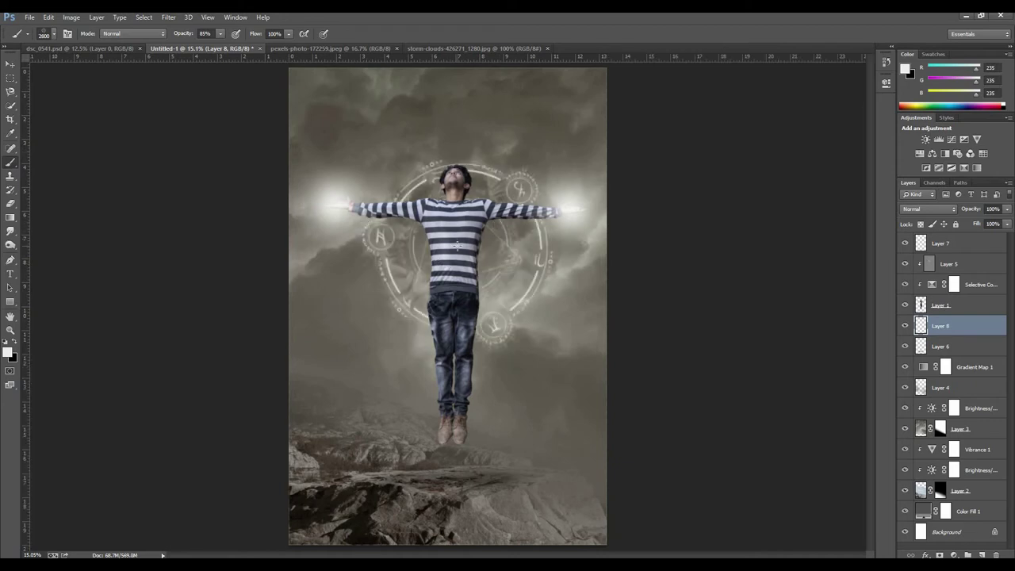
click(10, 63)
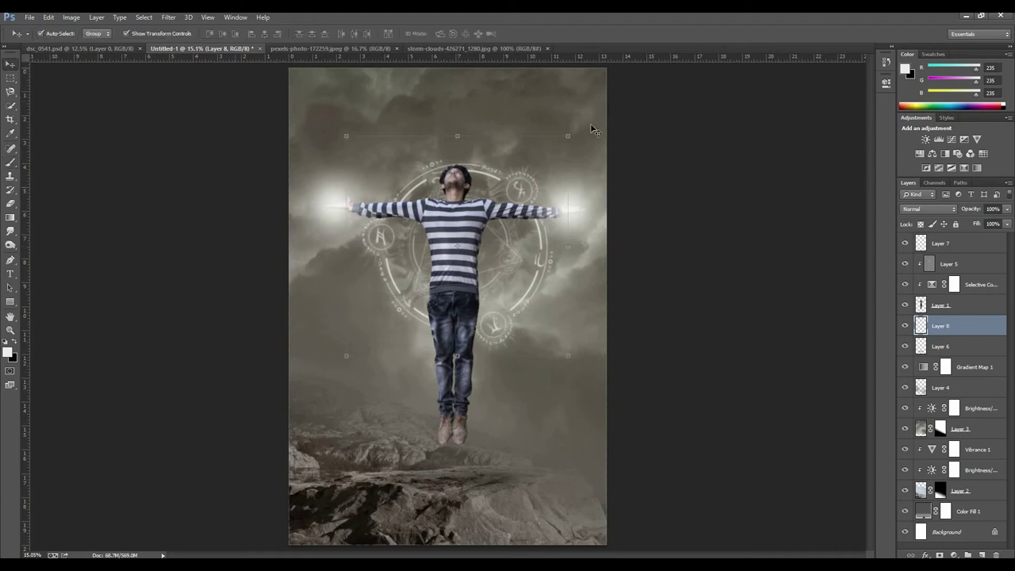
Scale the magic circle up around the whole man and rotate it to about 21°.
drag(611, 144, 646, 159)
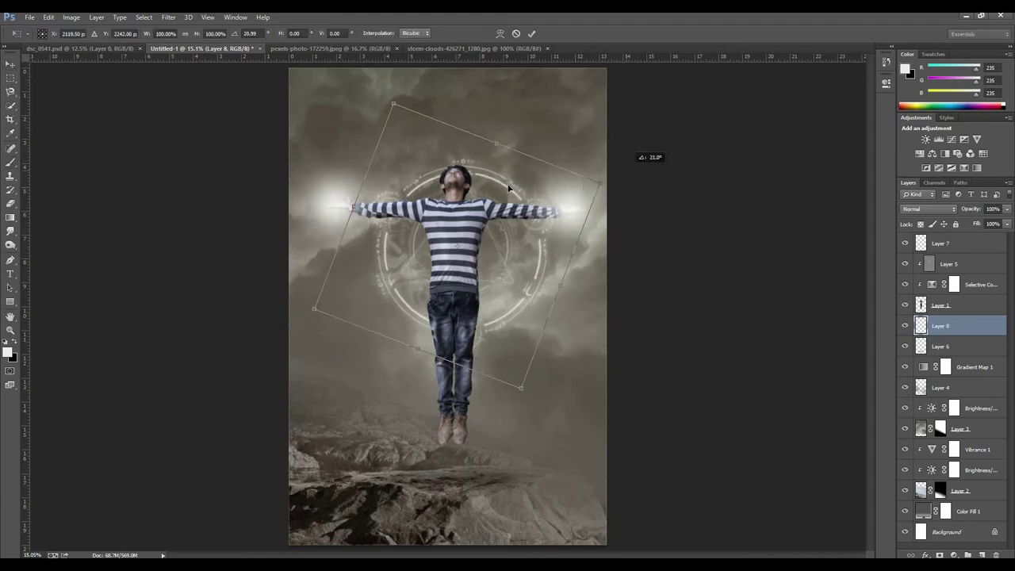
mouse_move(492, 227)
mouse_down()
mouse_move(480, 259)
mouse_move(481, 315)
mouse_up()
drag(387, 197, 346, 54)
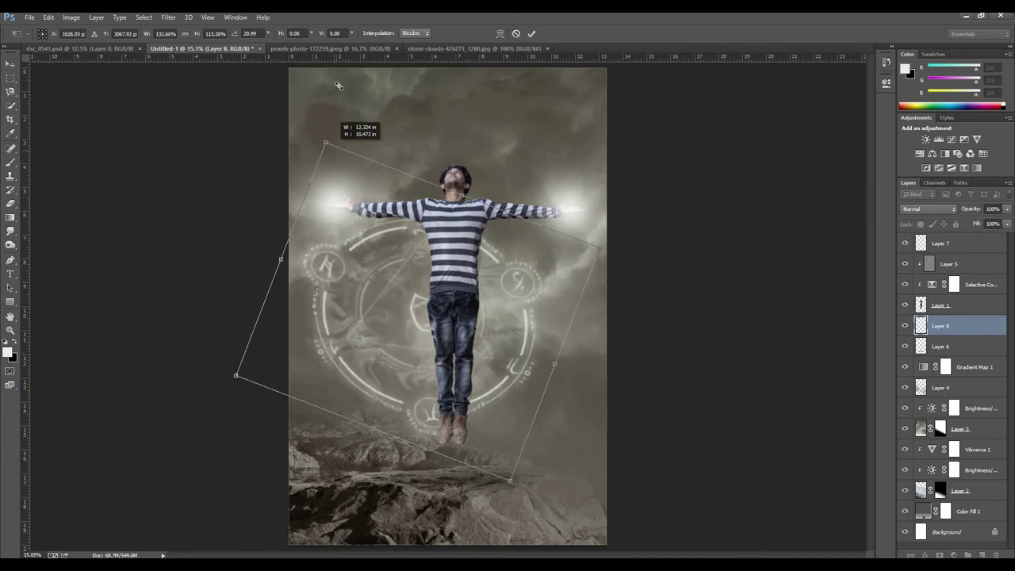
mouse_move(632, 164)
mouse_down()
mouse_move(682, 164)
mouse_move(666, 126)
mouse_up()
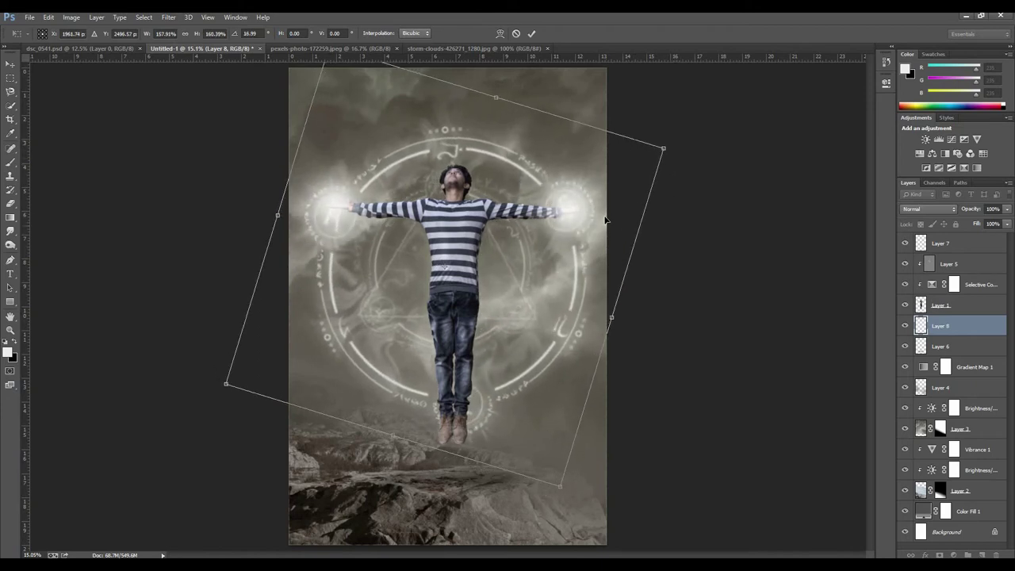
drag(604, 213, 605, 225)
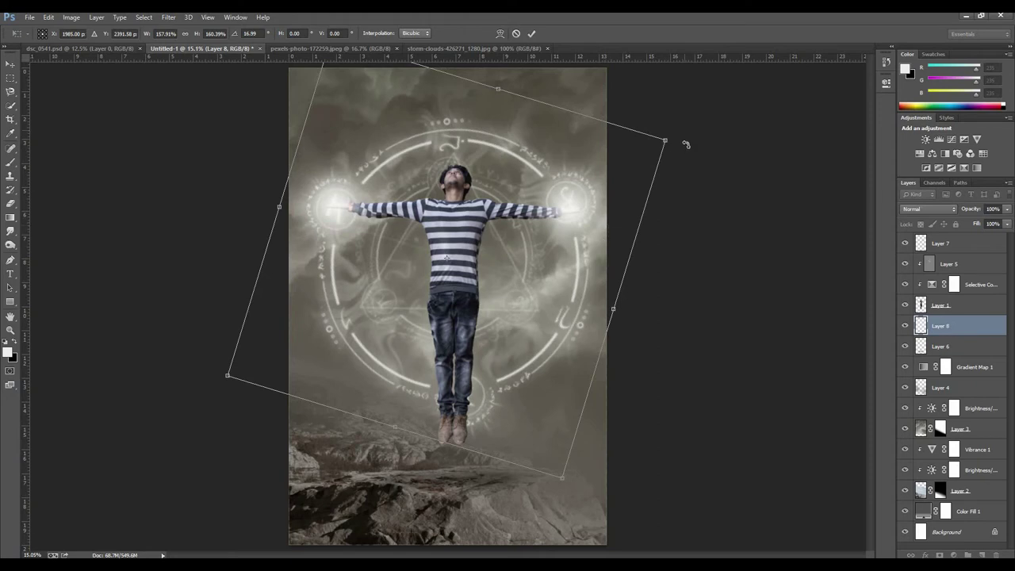
drag(686, 144, 687, 156)
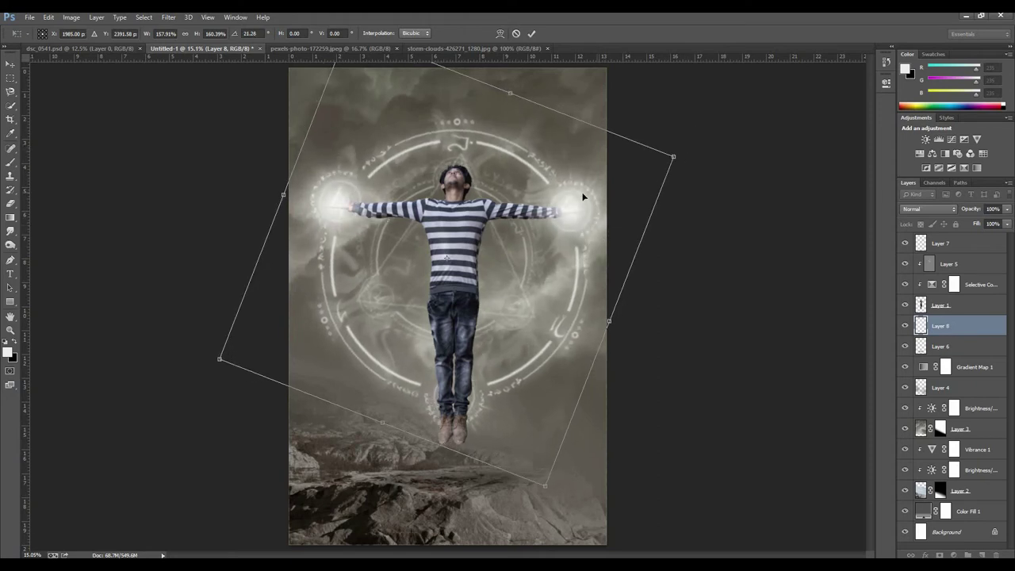
key(Return)
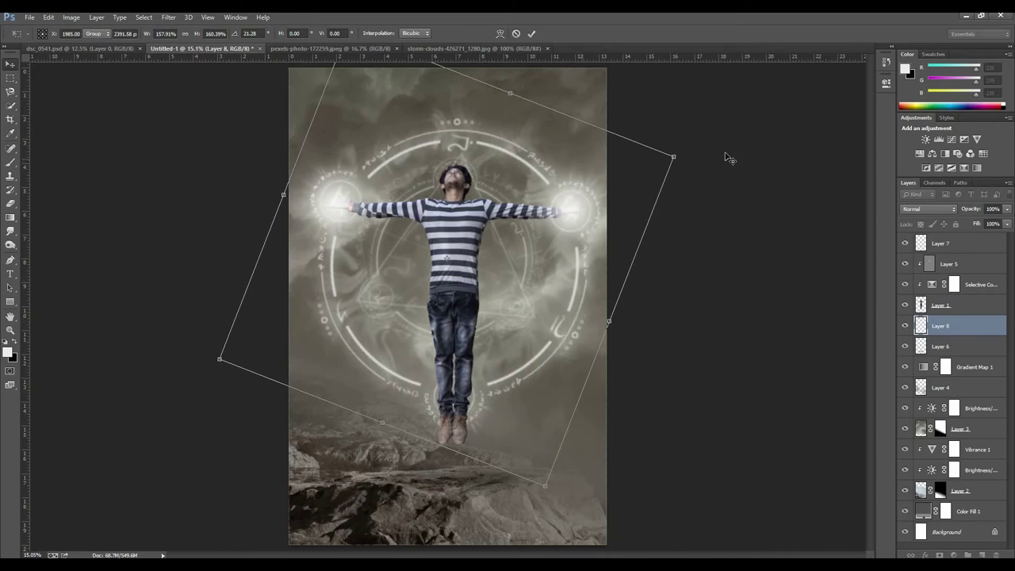
click(725, 157)
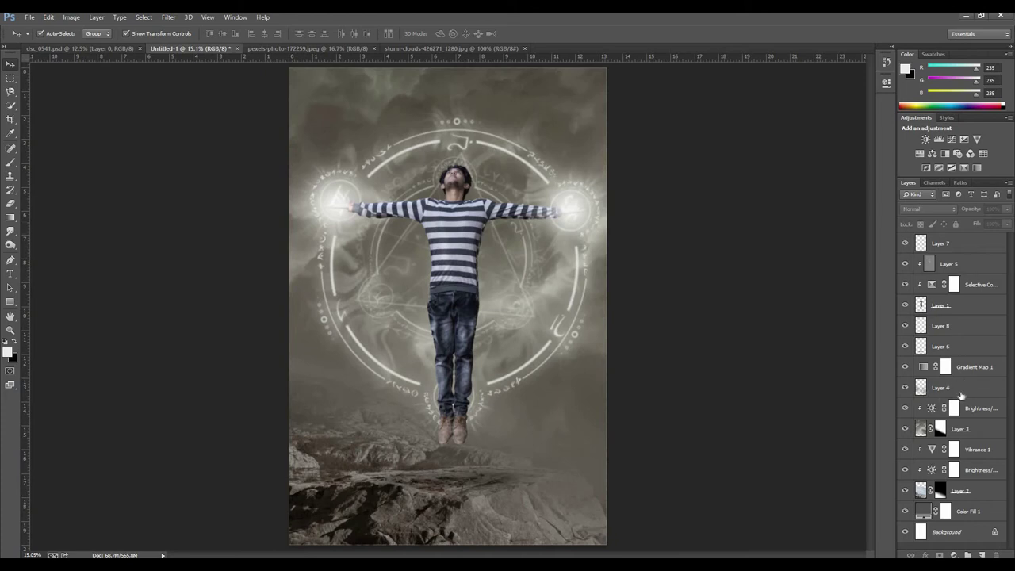
click(962, 393)
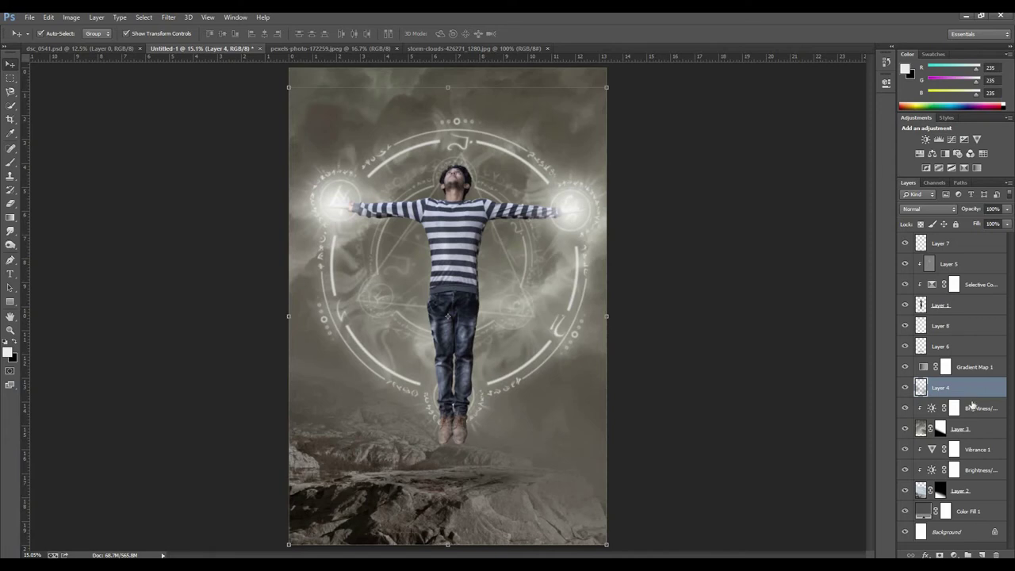
click(982, 404)
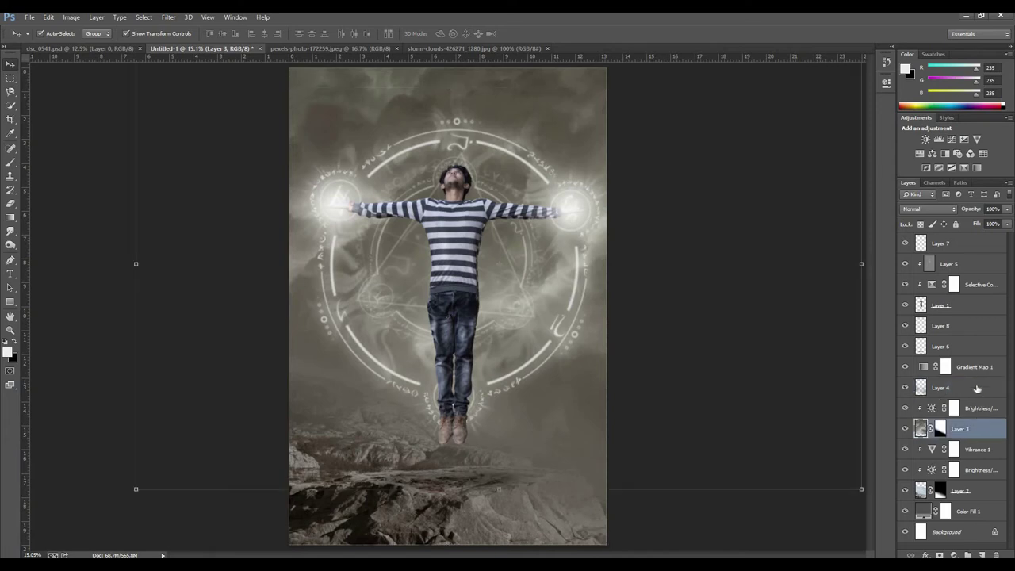
Give Layer 8 a Gradient Overlay at about 113% scale with lowered opacity.
click(977, 390)
click(975, 346)
click(968, 325)
double_click(969, 325)
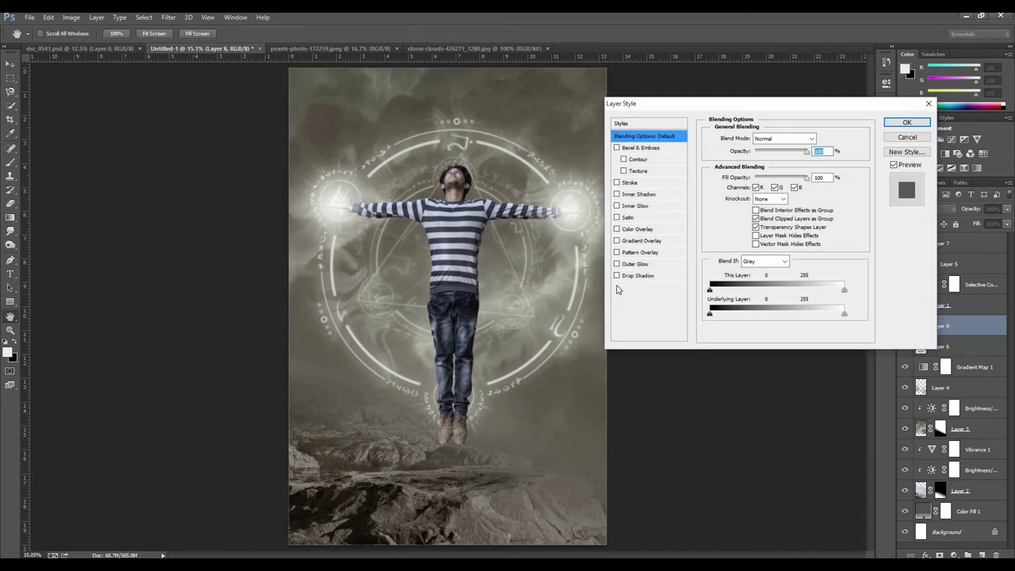
drag(675, 103, 722, 244)
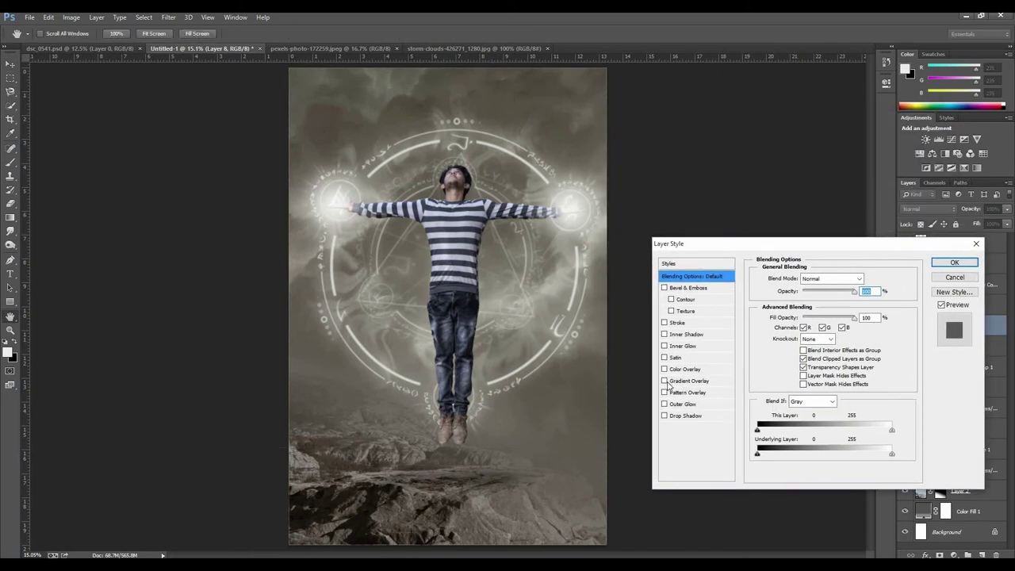
click(667, 381)
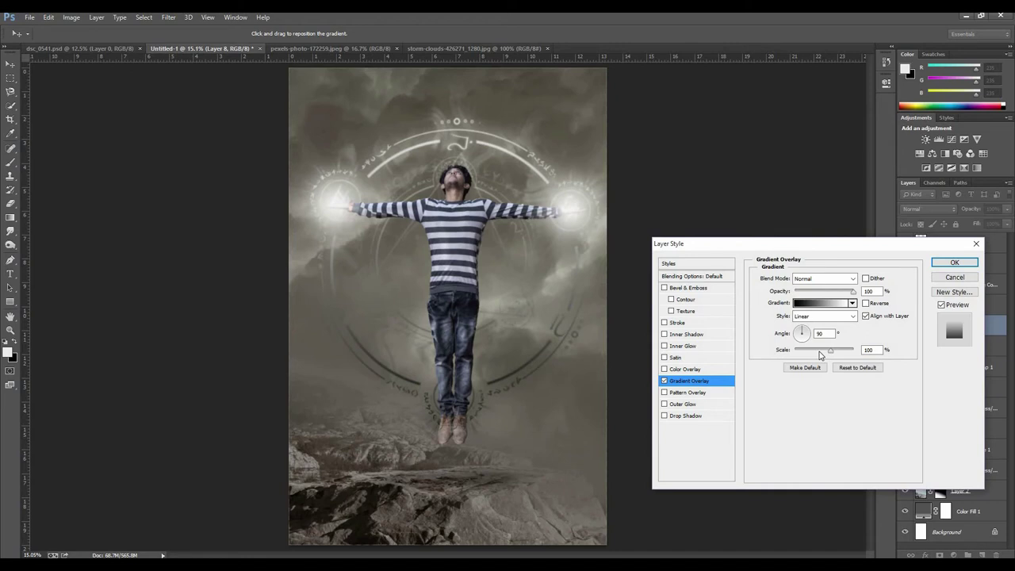
drag(831, 351, 839, 351)
drag(841, 291, 844, 296)
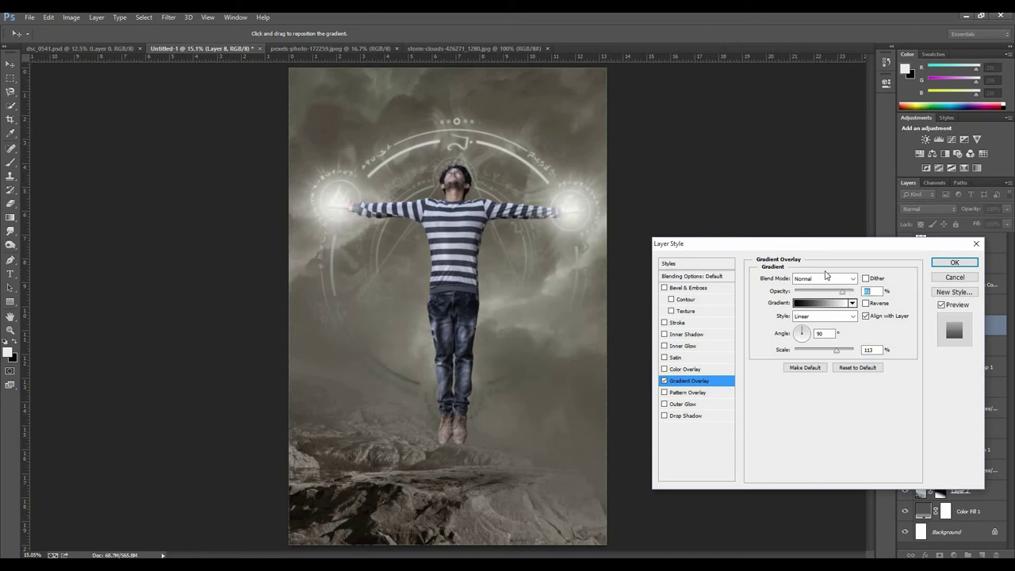
drag(838, 297, 830, 298)
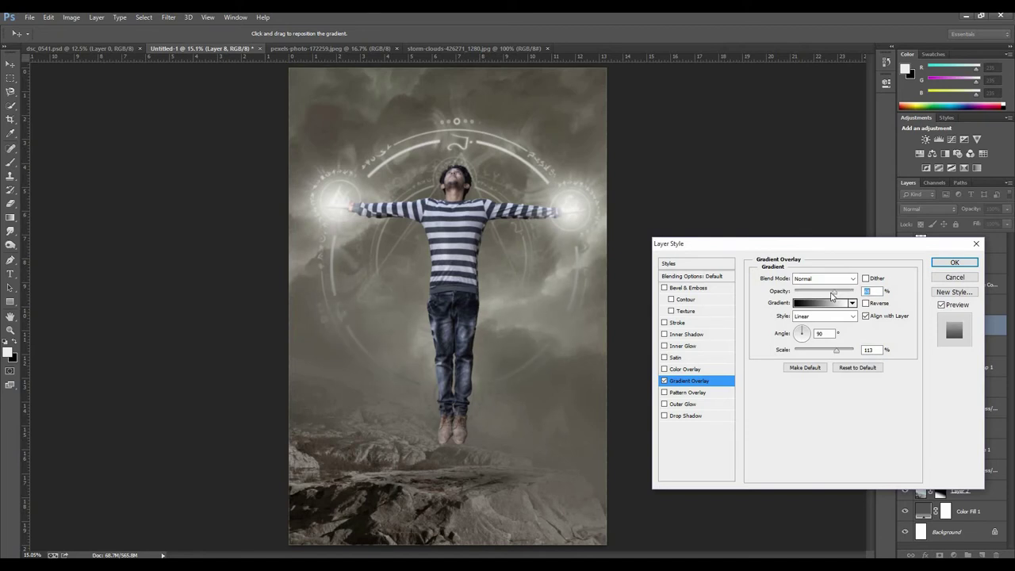
Add a faint 2 px Outer Glow with reduced opacity and apply the layer style.
click(684, 404)
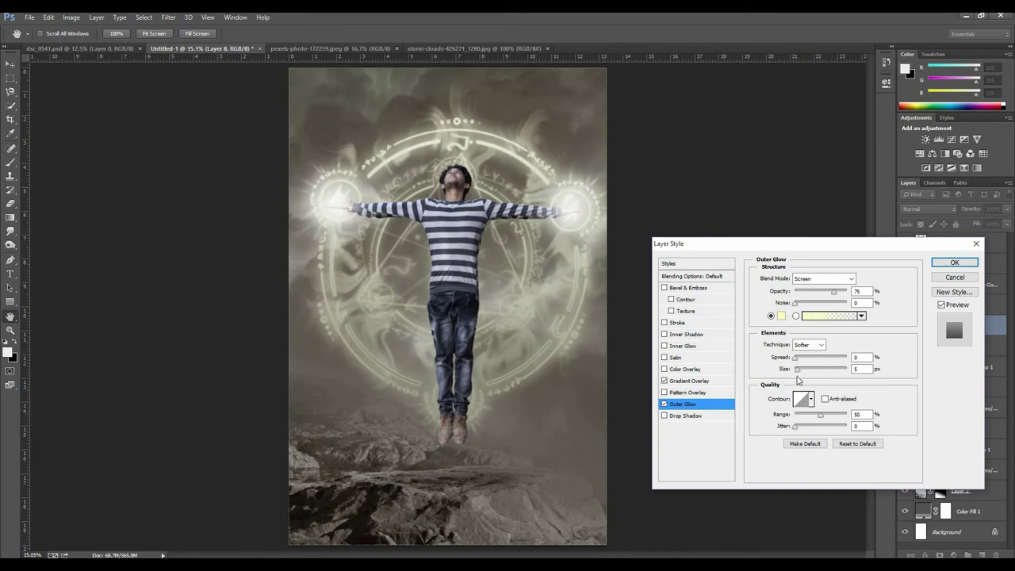
click(798, 370)
drag(817, 294, 820, 297)
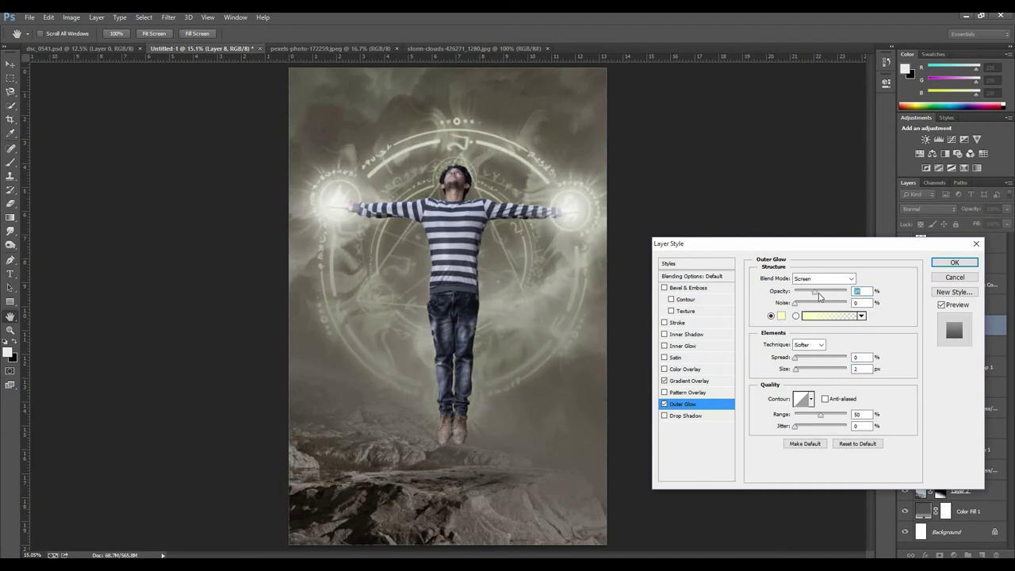
click(952, 263)
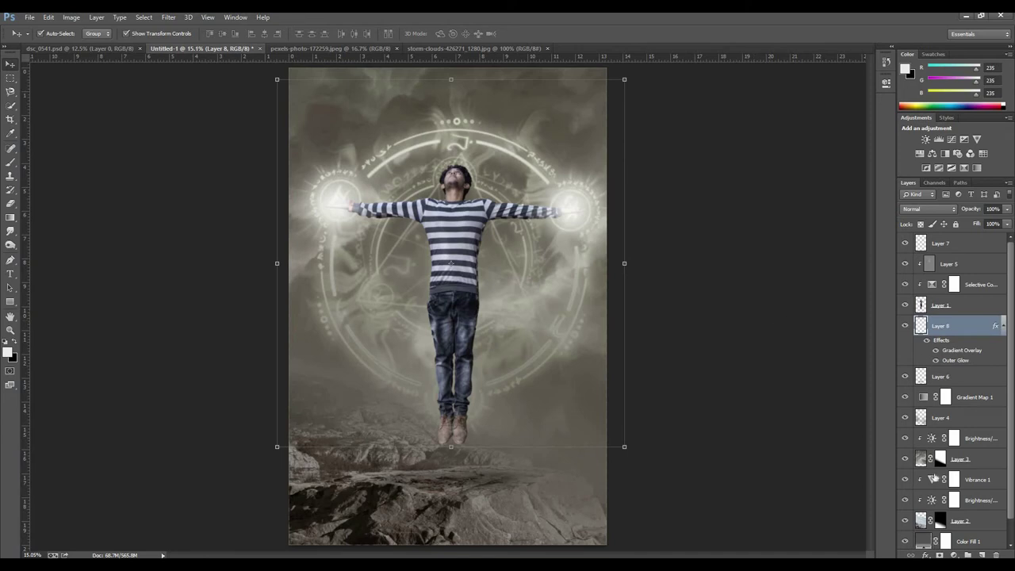
Browse to the Downloads folder and open cement_collapse_png as a new document.
click(966, 305)
click(952, 242)
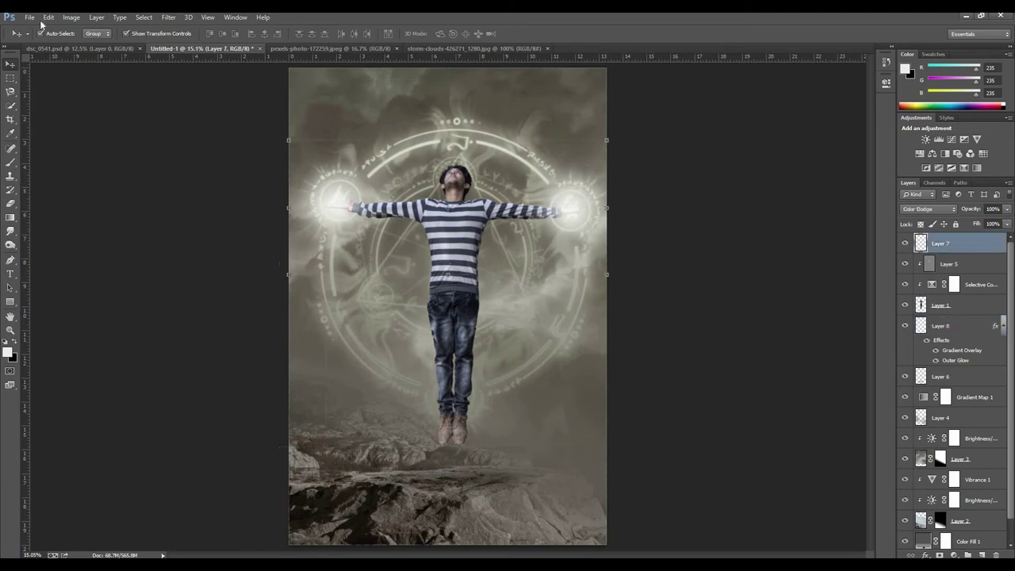
click(30, 17)
click(155, 192)
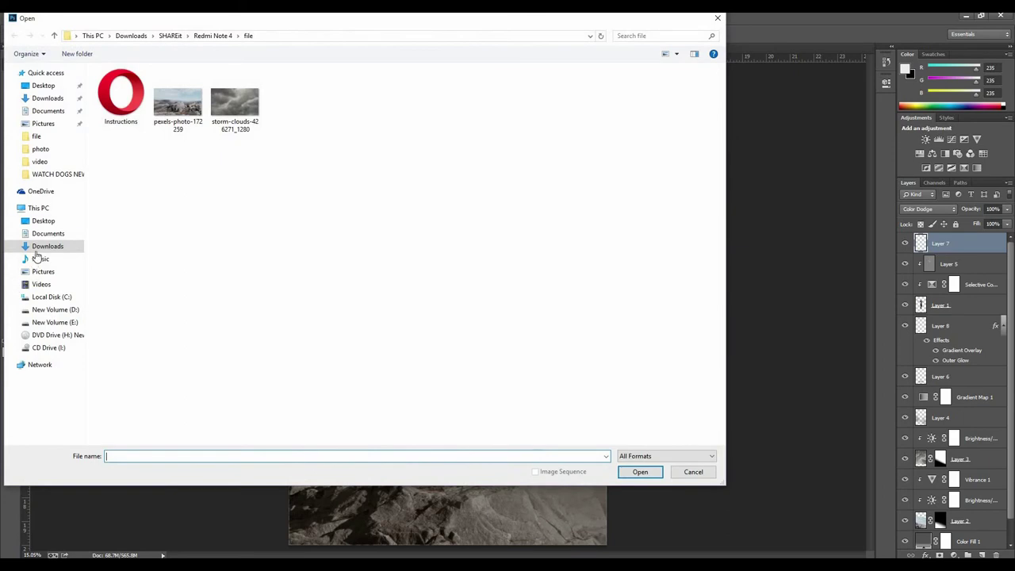
click(46, 246)
click(15, 37)
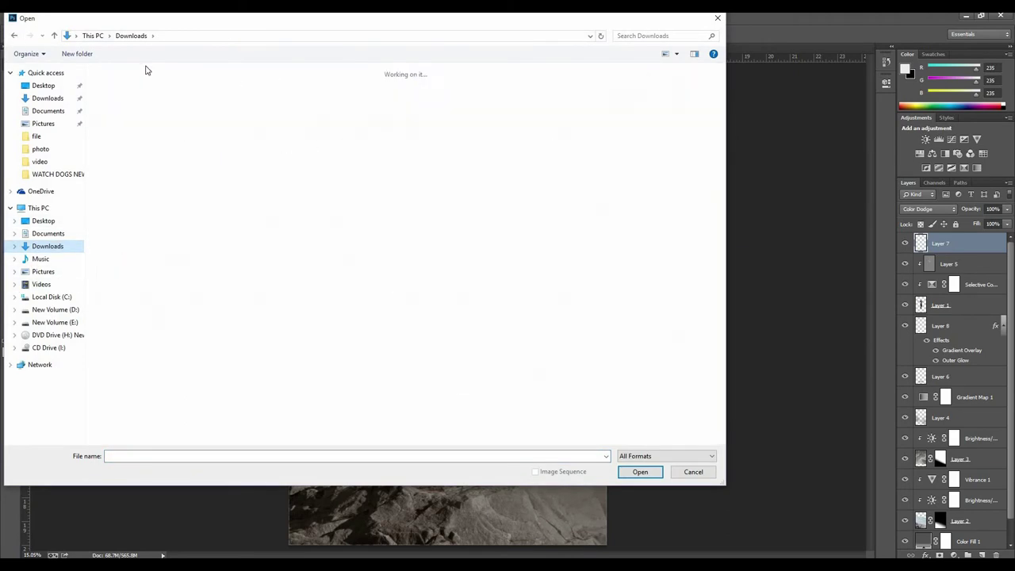
click(213, 35)
double_click(132, 107)
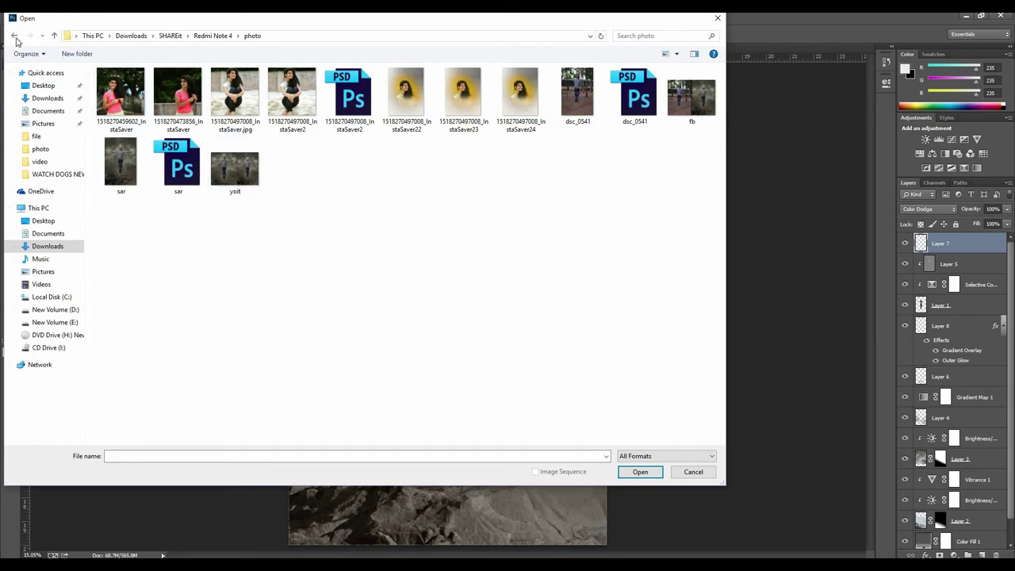
click(15, 37)
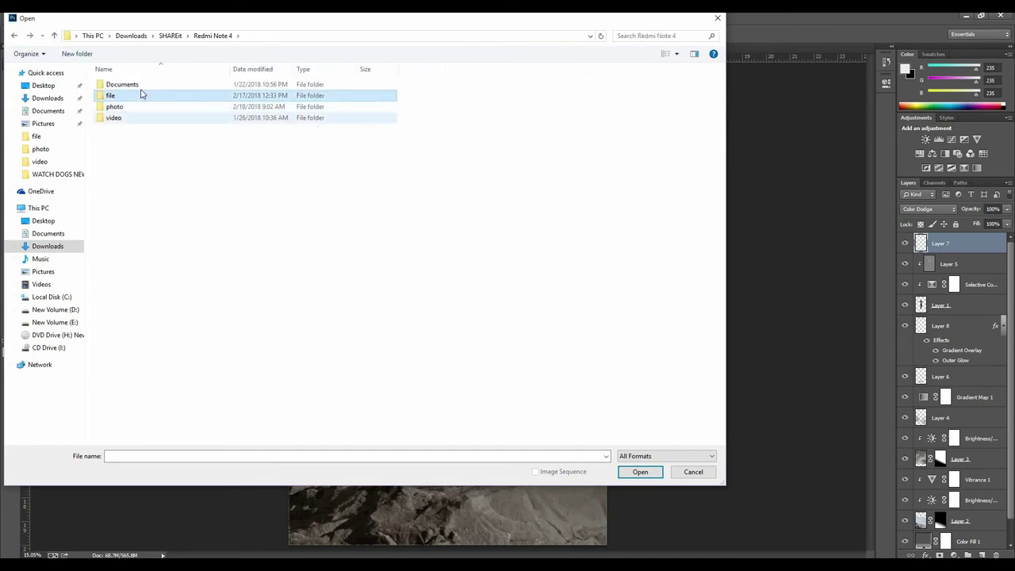
click(140, 85)
click(39, 98)
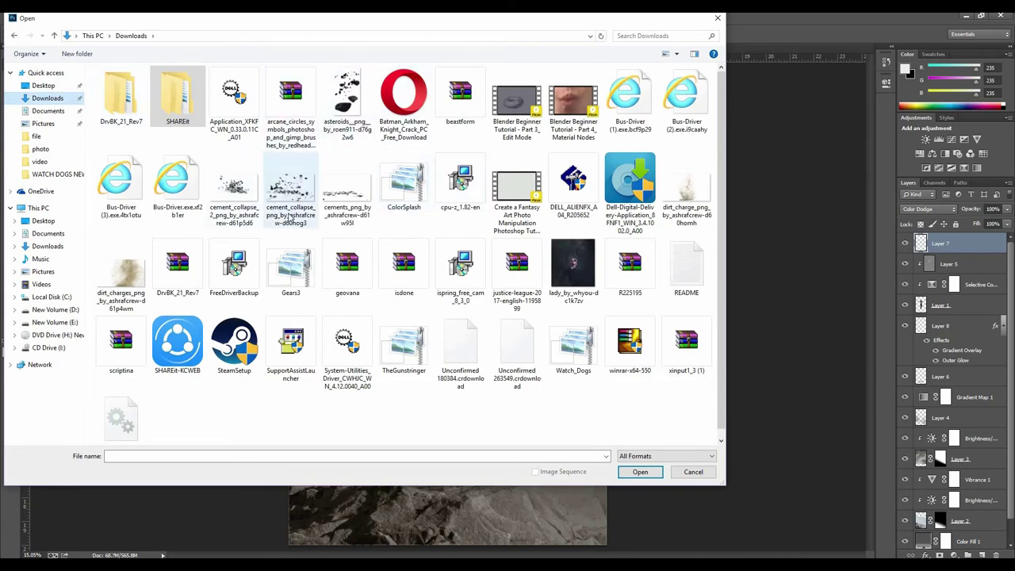
click(284, 194)
double_click(283, 192)
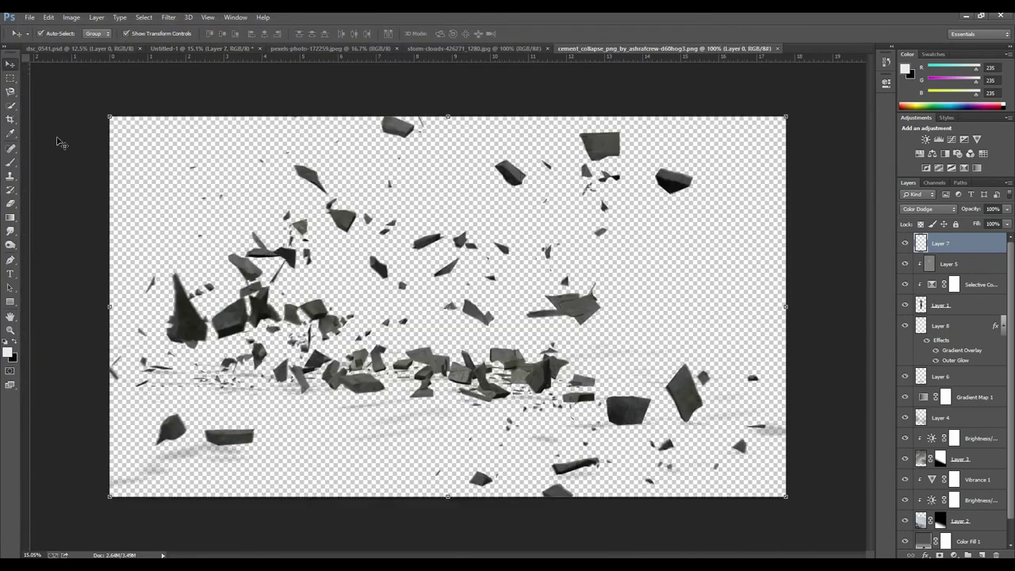
Drop the debris into Untitled-1, scale it around the man's feet, and add Brightness/Contrast.
mouse_move(342, 199)
mouse_down()
mouse_move(452, 50)
mouse_move(246, 55)
mouse_up()
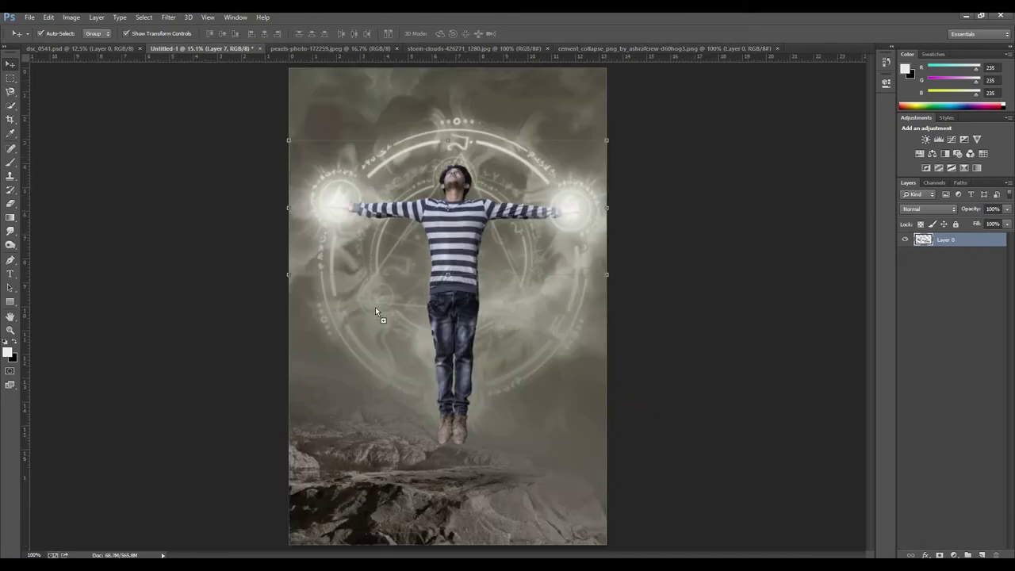
mouse_move(246, 56)
mouse_down()
mouse_move(425, 372)
mouse_move(466, 480)
mouse_up()
key(ctrl+t)
mouse_move(519, 438)
mouse_down()
mouse_move(583, 394)
mouse_move(591, 401)
mouse_move(477, 461)
mouse_up()
key(Return)
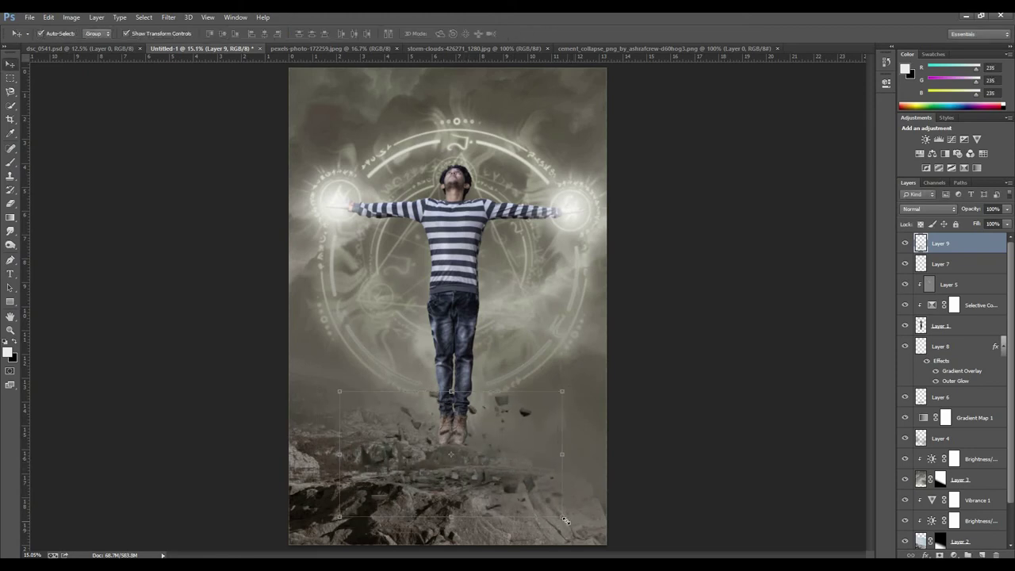
drag(568, 521, 587, 526)
key(Return)
drag(534, 500, 531, 497)
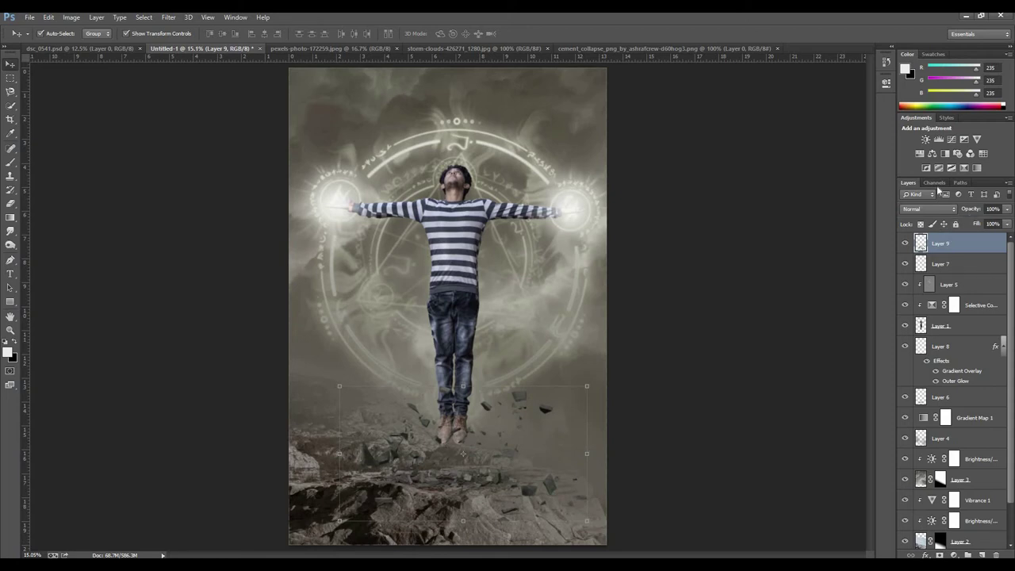
click(926, 140)
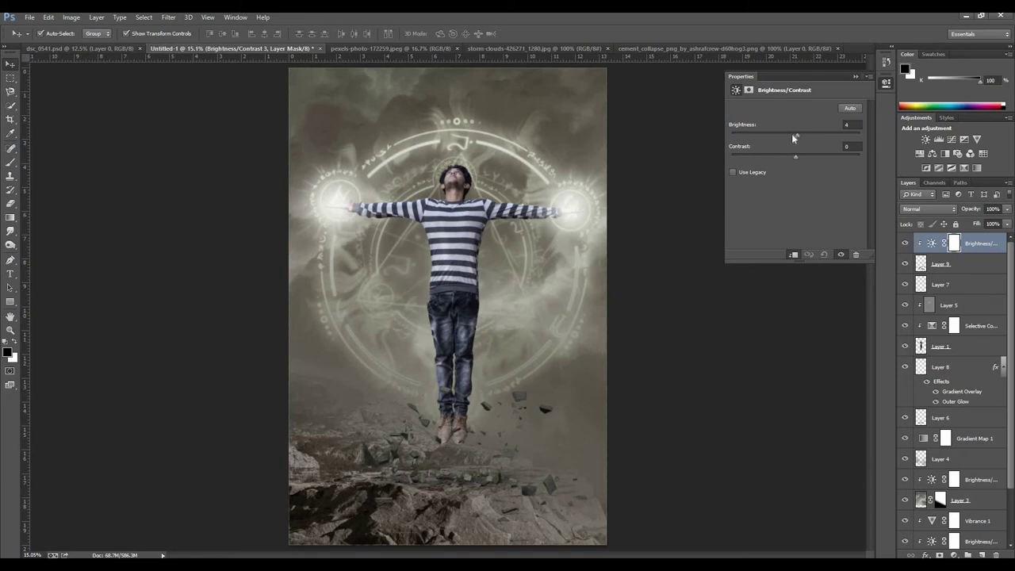
Darken the debris, then clip a Vibrance adjustment of about -55 vibrance and -12 saturation.
drag(767, 131, 776, 131)
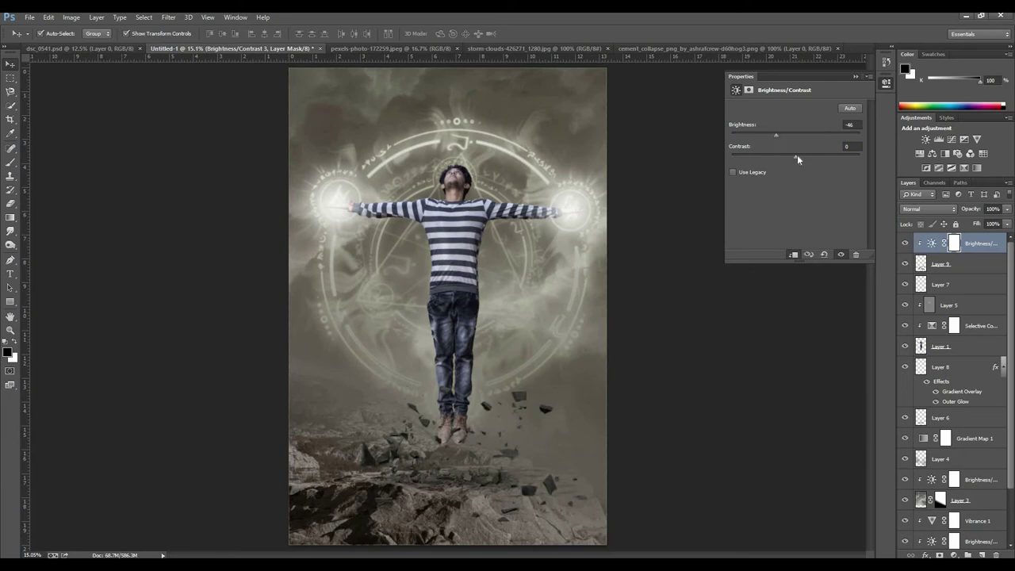
drag(820, 159, 817, 159)
click(978, 140)
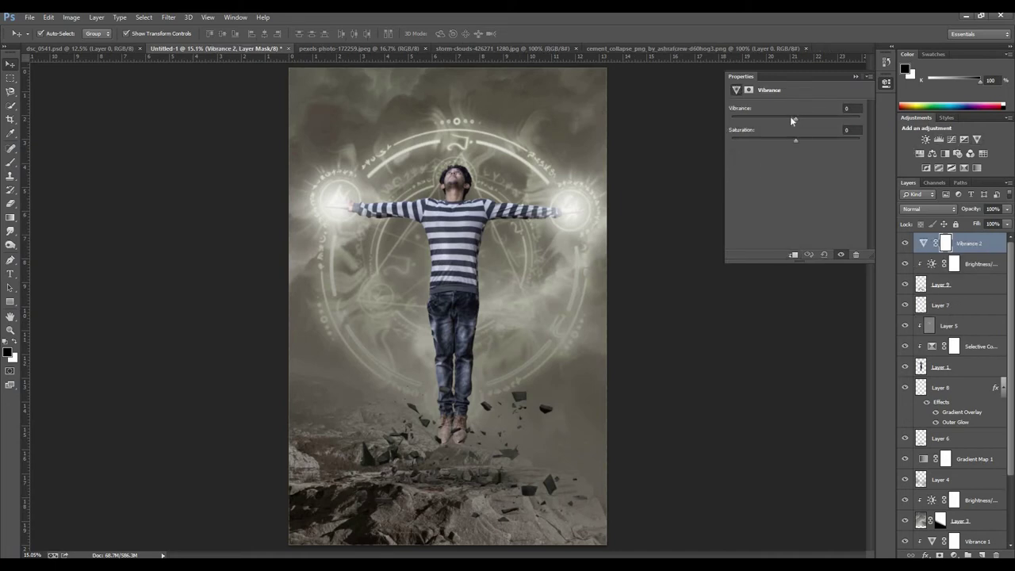
drag(762, 120, 760, 121)
drag(789, 141, 788, 141)
click(794, 255)
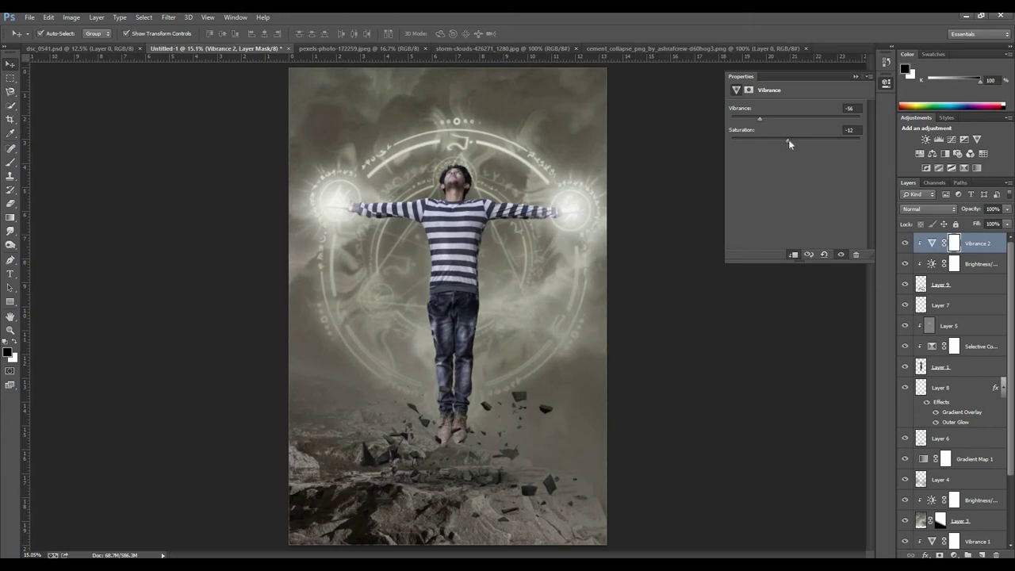
click(761, 117)
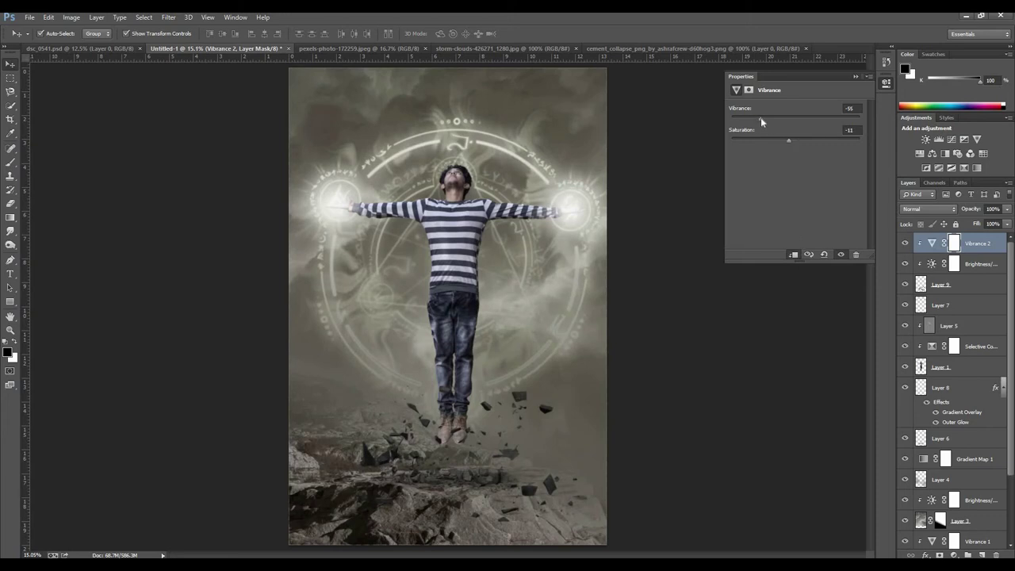
click(856, 77)
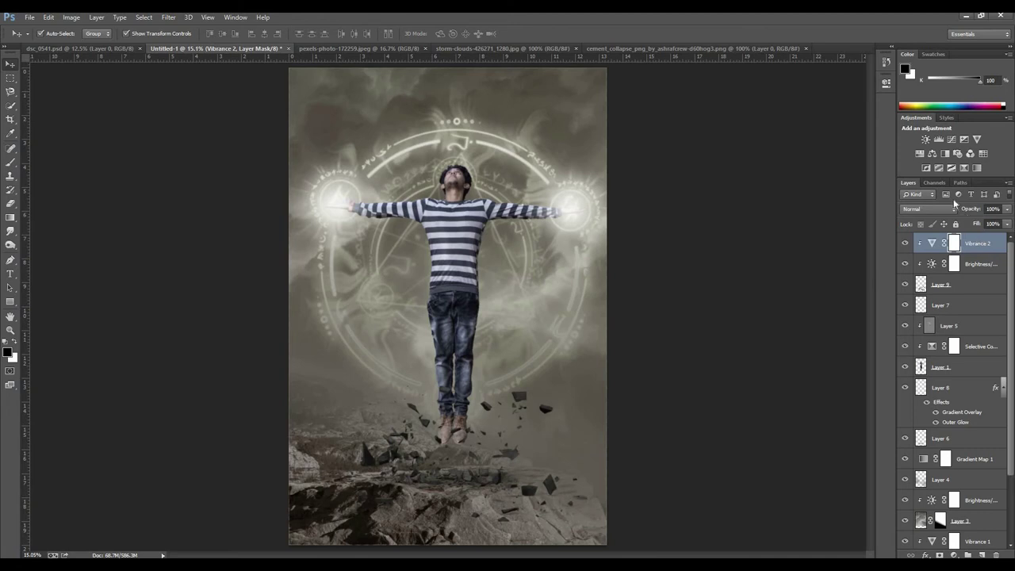
click(933, 154)
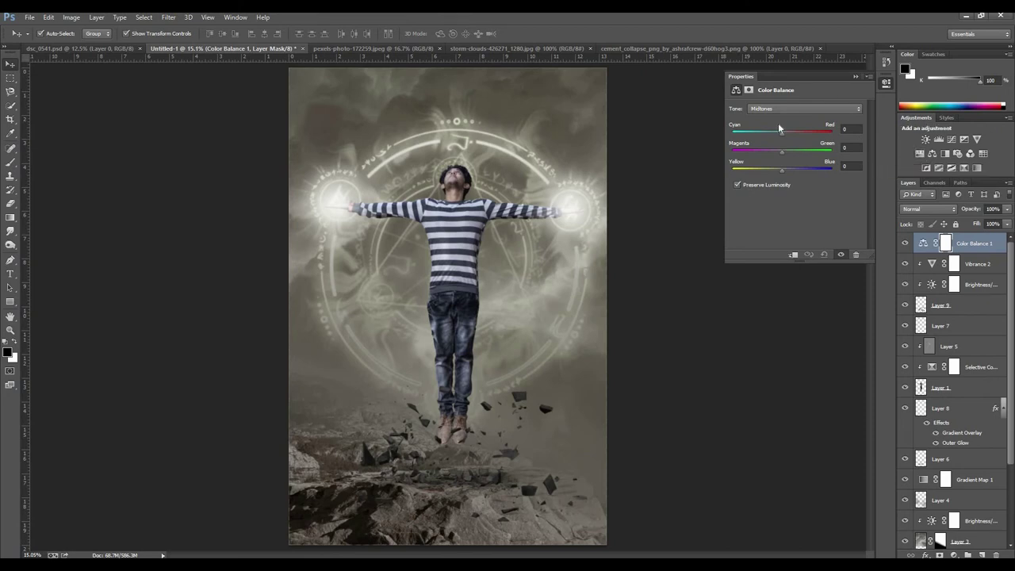
Clip Color Balance to the debris and push its midtones toward red and green.
drag(781, 133, 794, 132)
key(ctrl+alt+g)
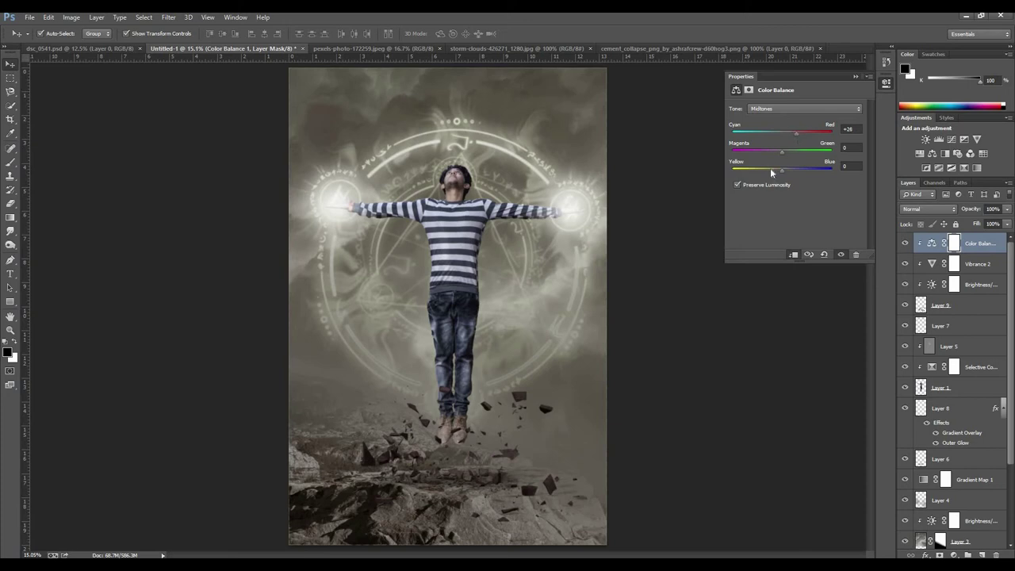
drag(783, 153, 794, 156)
Tint the debris shadows to -7 cyan, -2 magenta and -6 yellow.
click(803, 109)
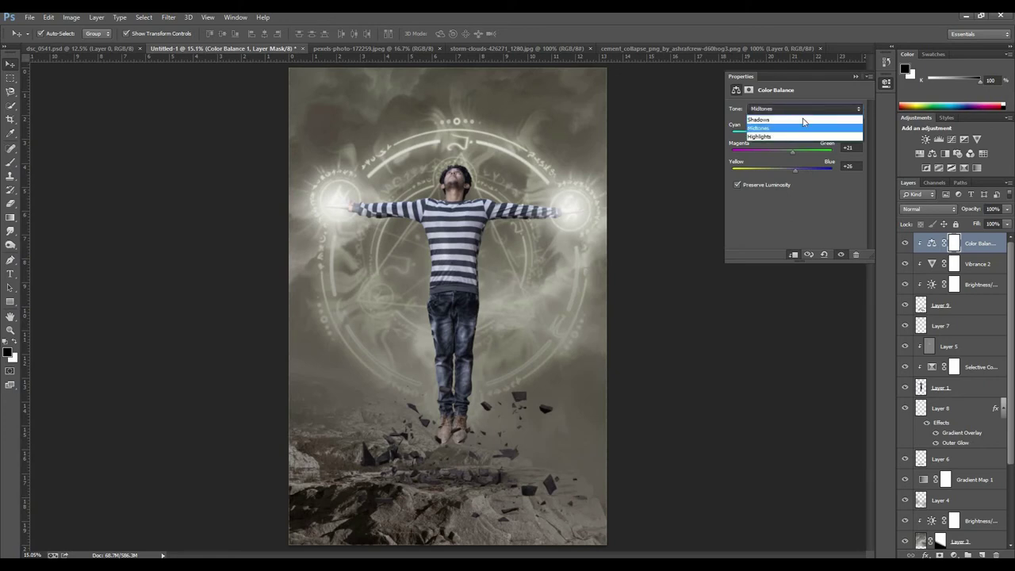
click(803, 120)
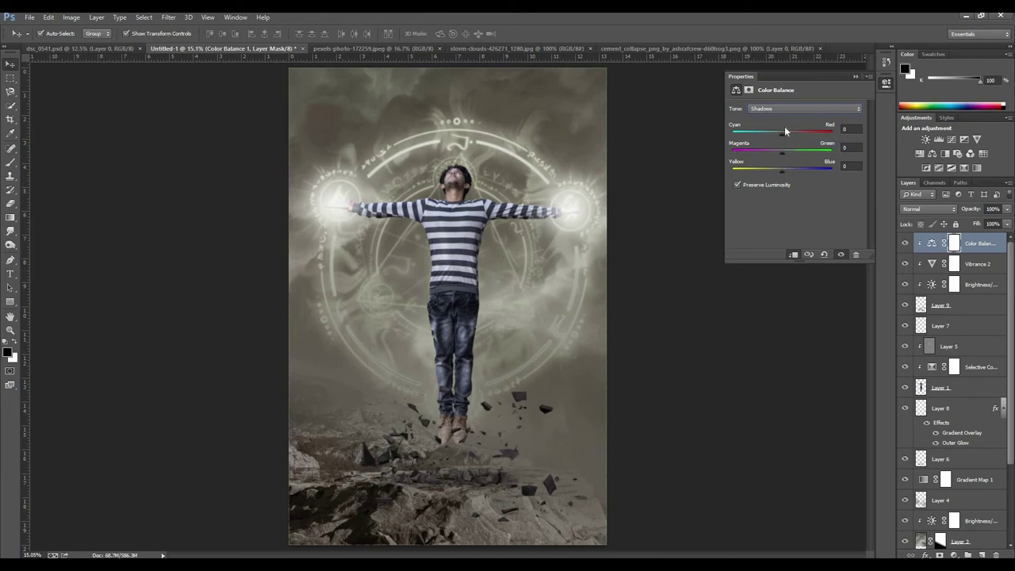
drag(783, 135, 785, 137)
click(775, 153)
drag(781, 131, 775, 134)
click(856, 76)
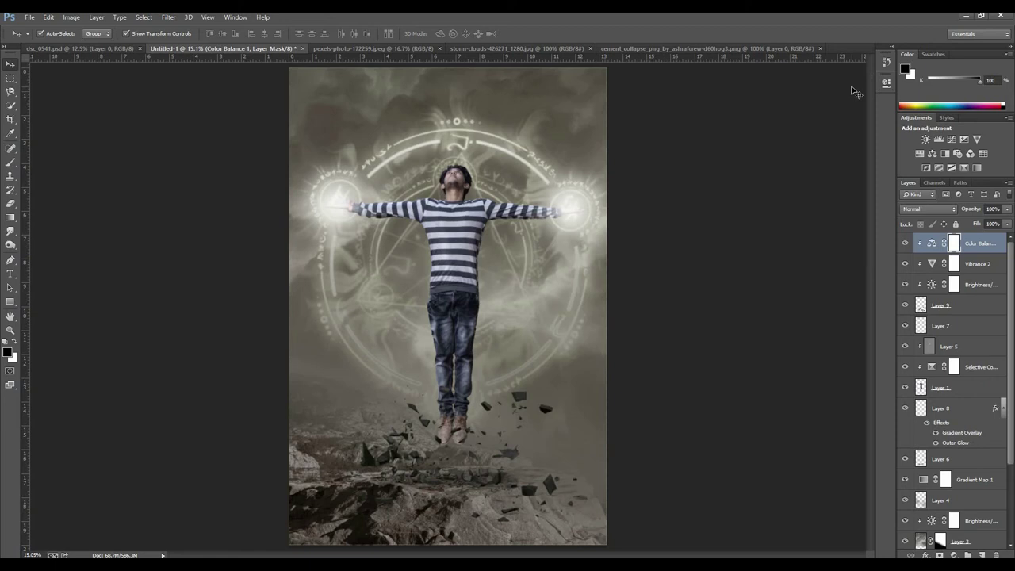
click(982, 555)
Fill Layer 10 with 50% gray, blend it as Overlay, and clip it to the layers below.
key(x)
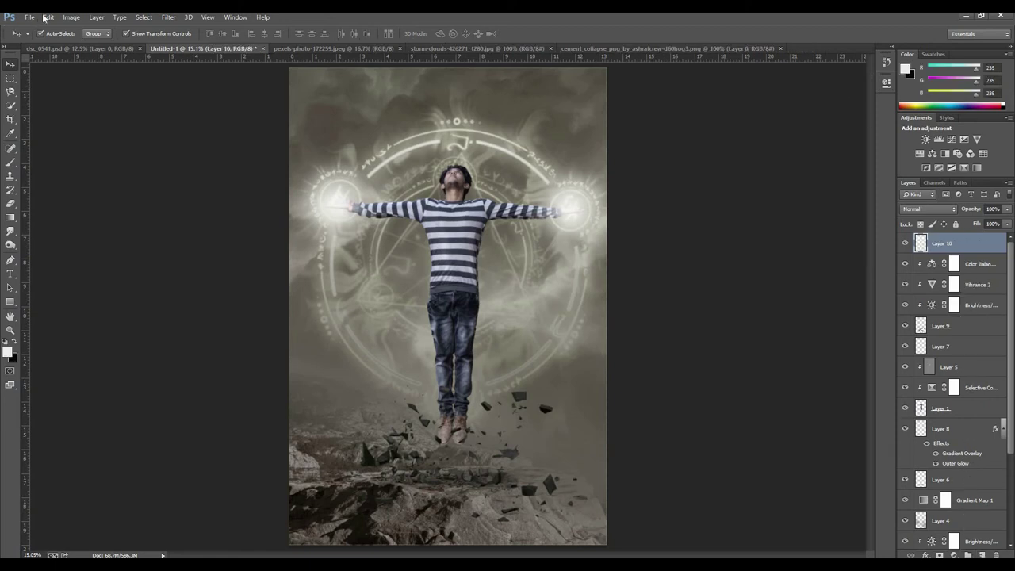
key(alt+e)
click(68, 165)
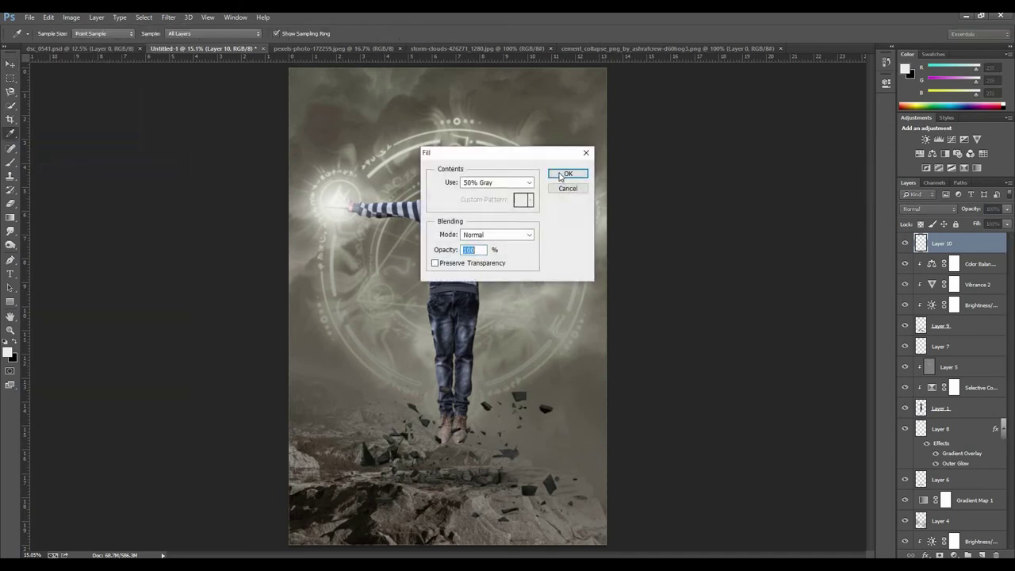
key(Return)
key(v)
click(928, 209)
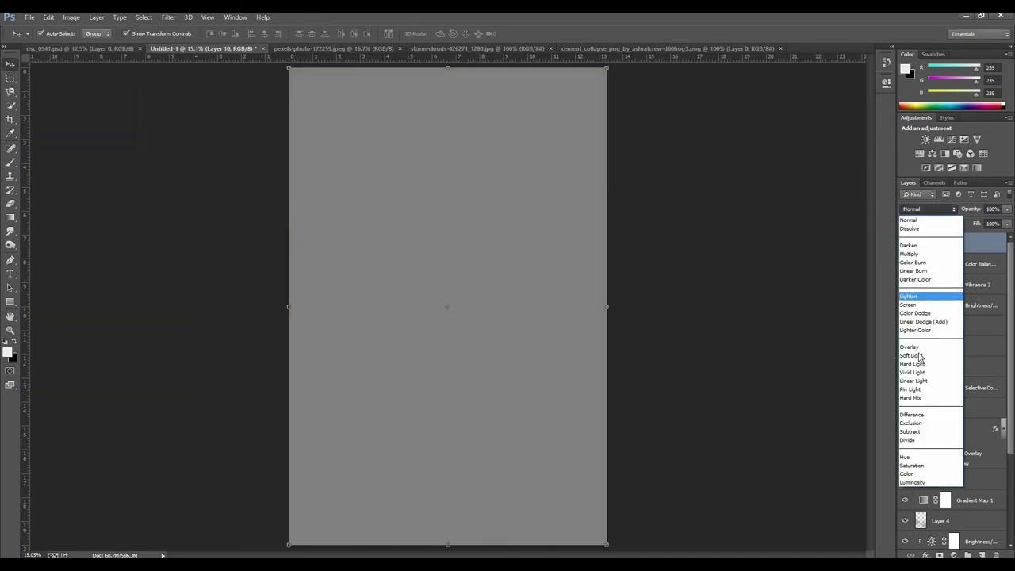
click(912, 347)
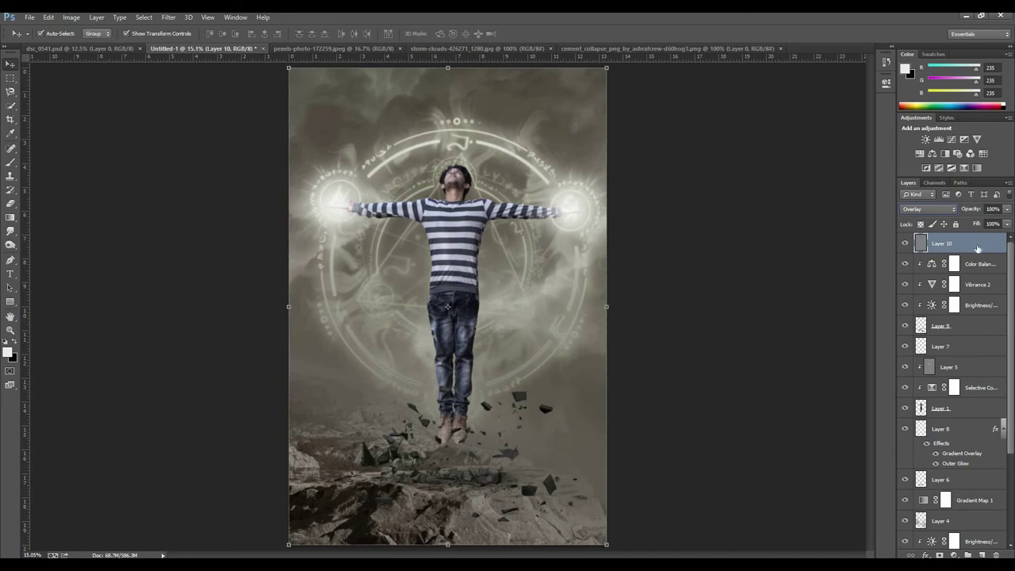
right_click(979, 242)
click(872, 270)
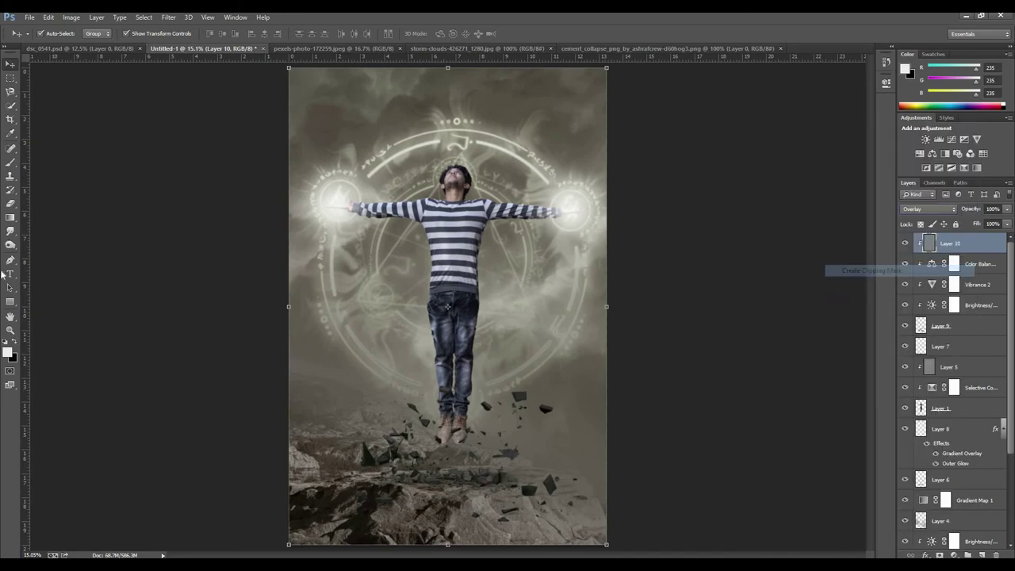
Dodge and burn the gray Overlay layer over the debris with a 300 px brush.
click(11, 330)
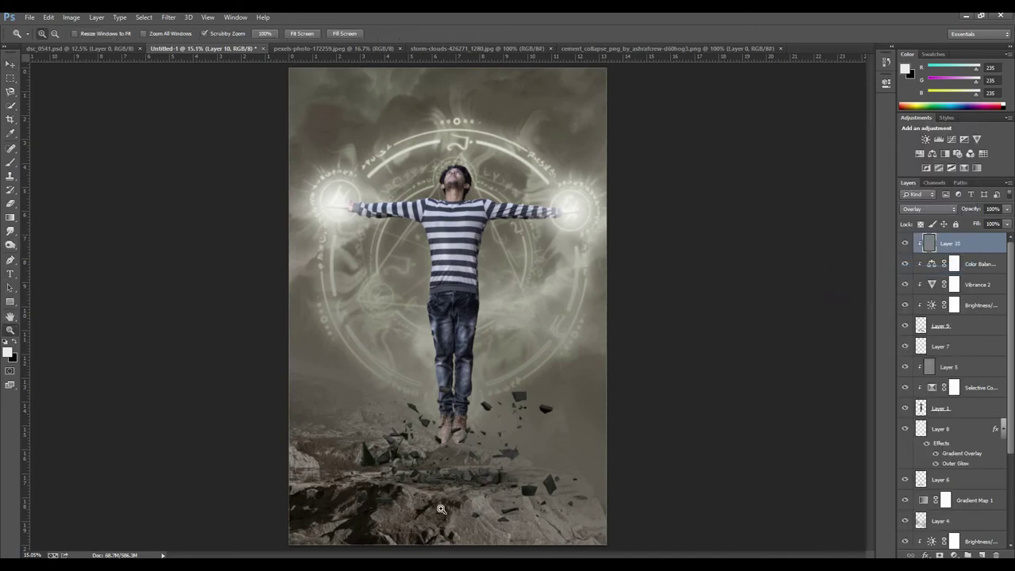
click(524, 461)
click(523, 460)
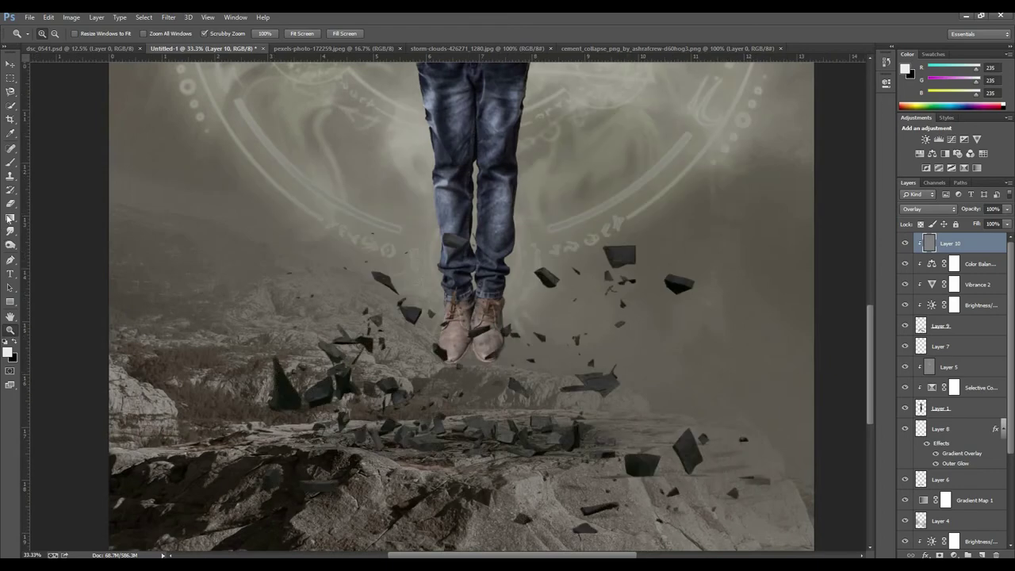
click(11, 216)
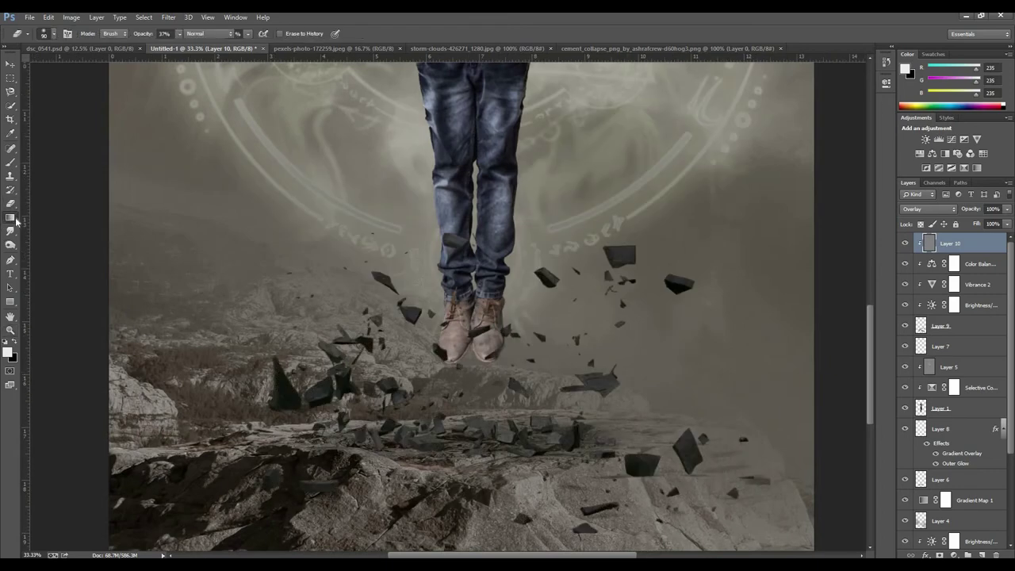
click(11, 244)
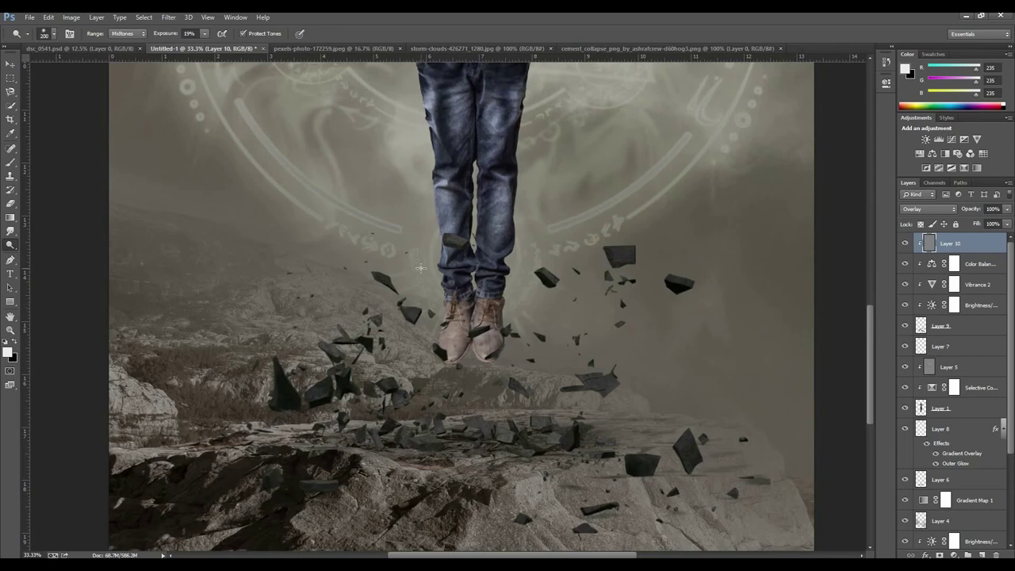
key(bracketright)
key(bracketright)
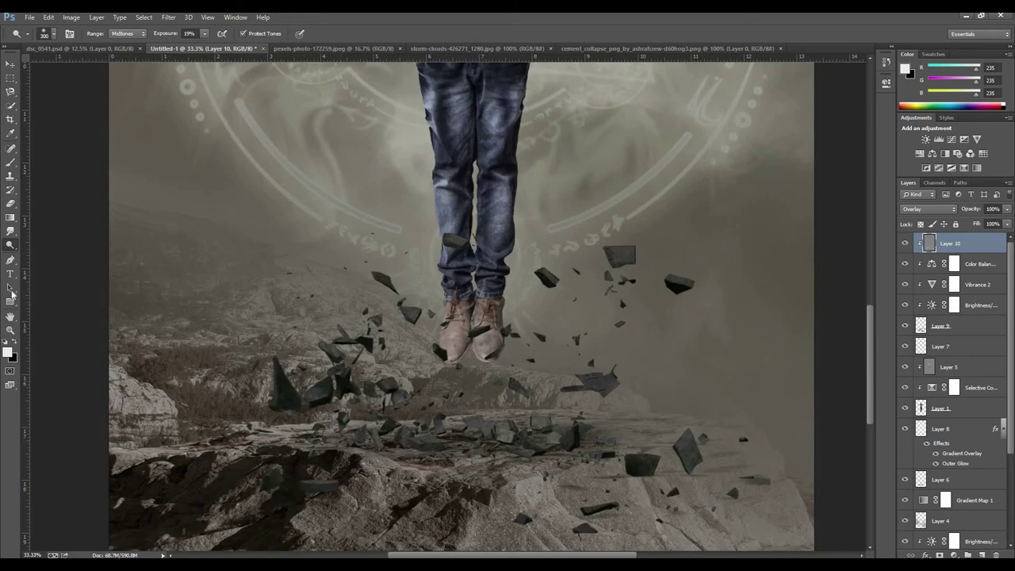
drag(8, 246, 48, 255)
click(11, 330)
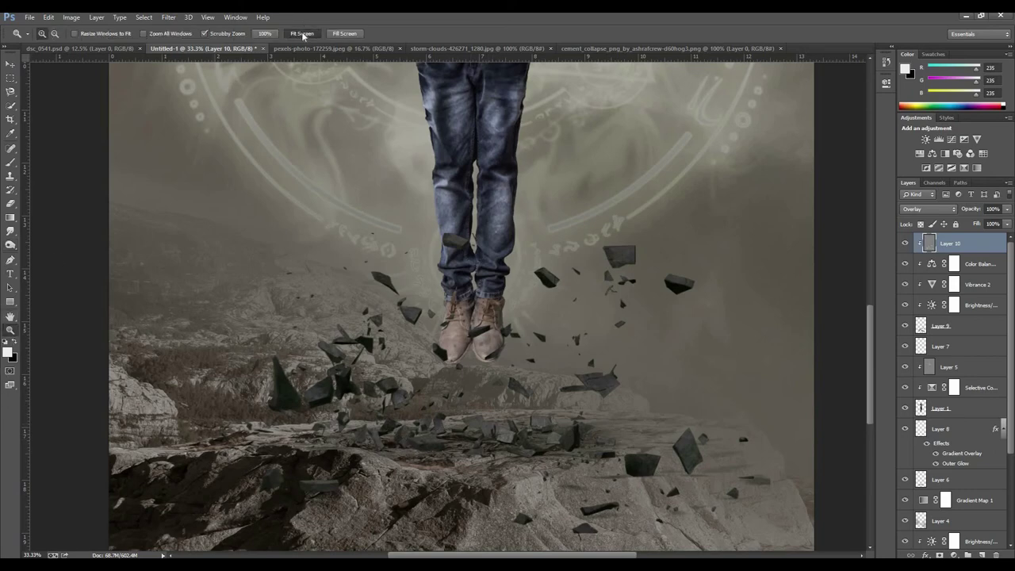
click(302, 34)
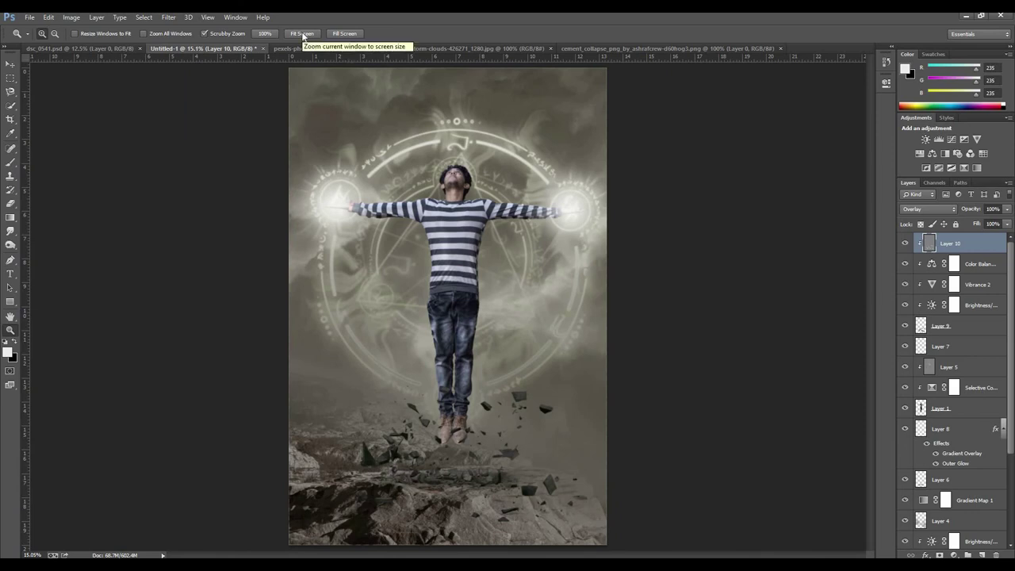
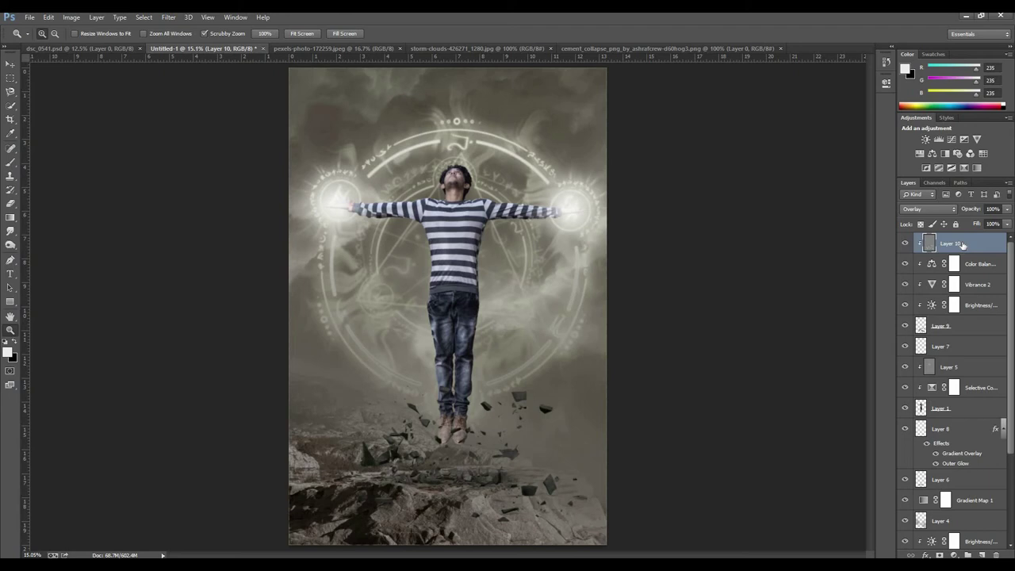
Set the Brush colour to dark orange (R199 G126 B0) and add a blank Layer 11.
click(10, 161)
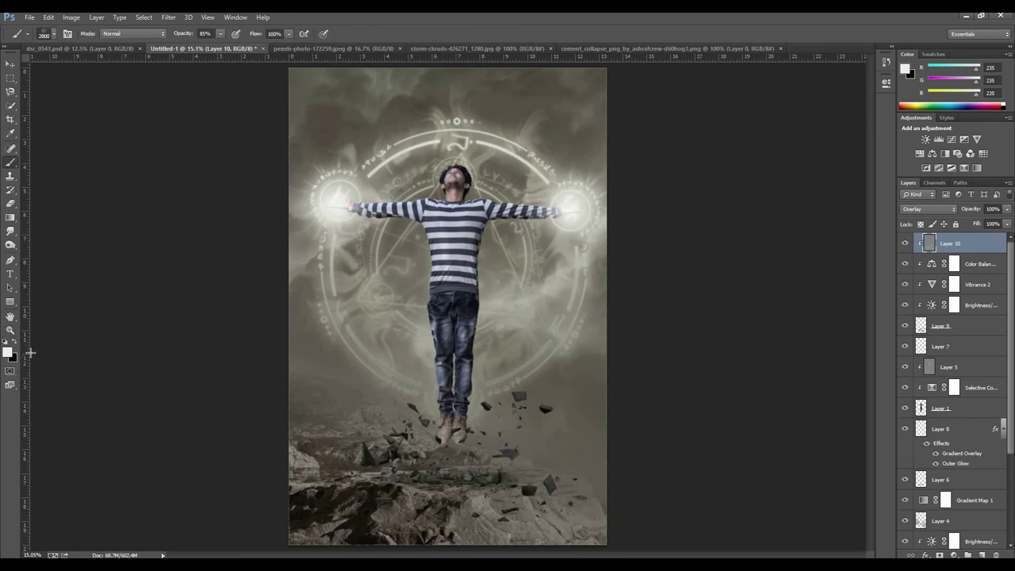
click(8, 352)
double_click(940, 354)
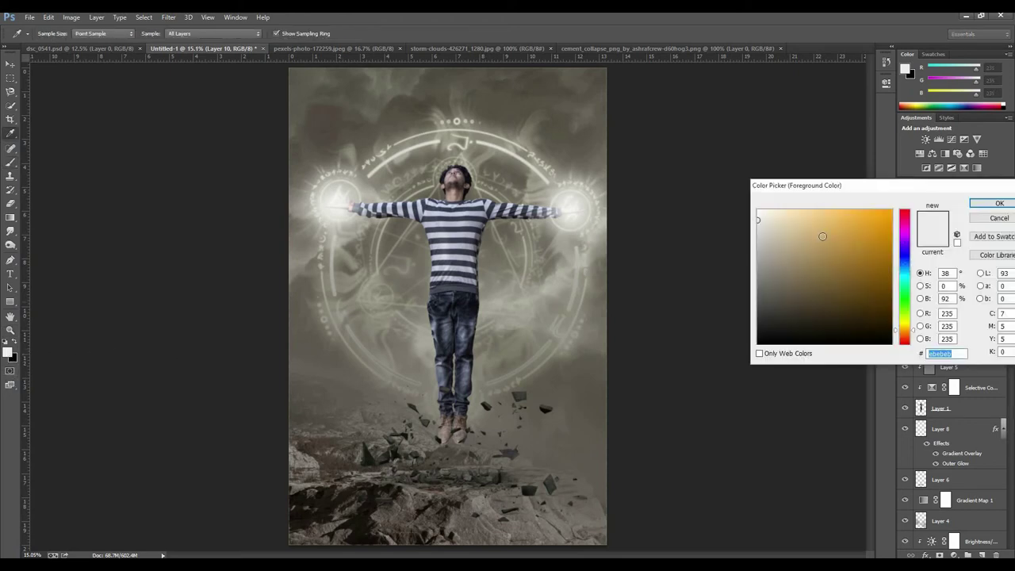
text(ffa200)
click(998, 204)
click(8, 353)
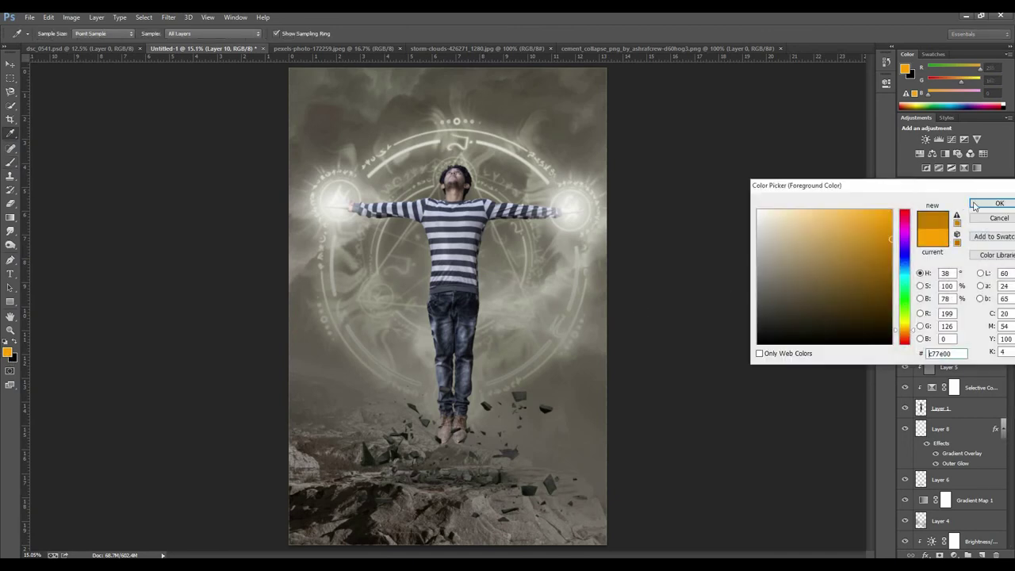
click(998, 204)
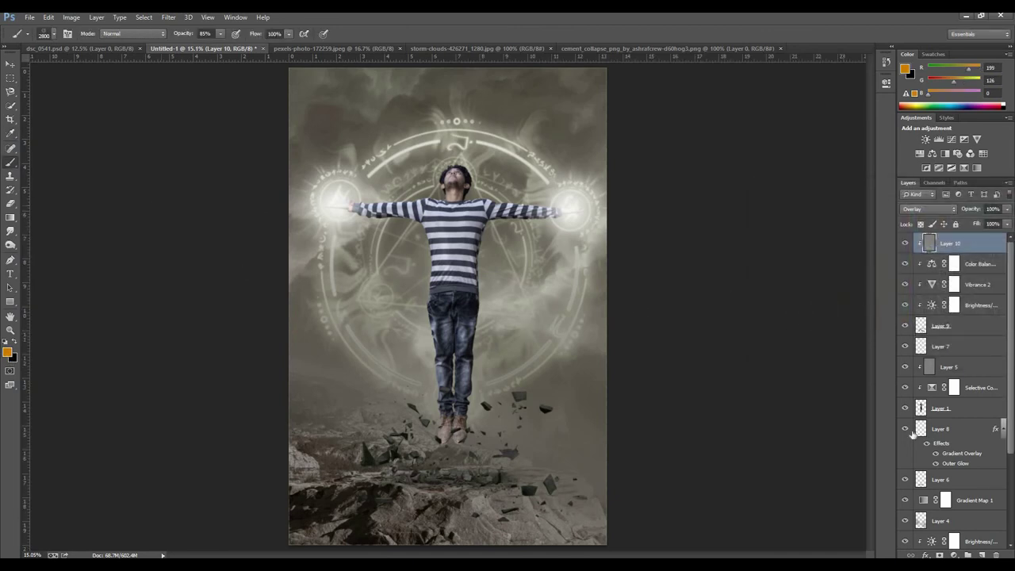
click(981, 555)
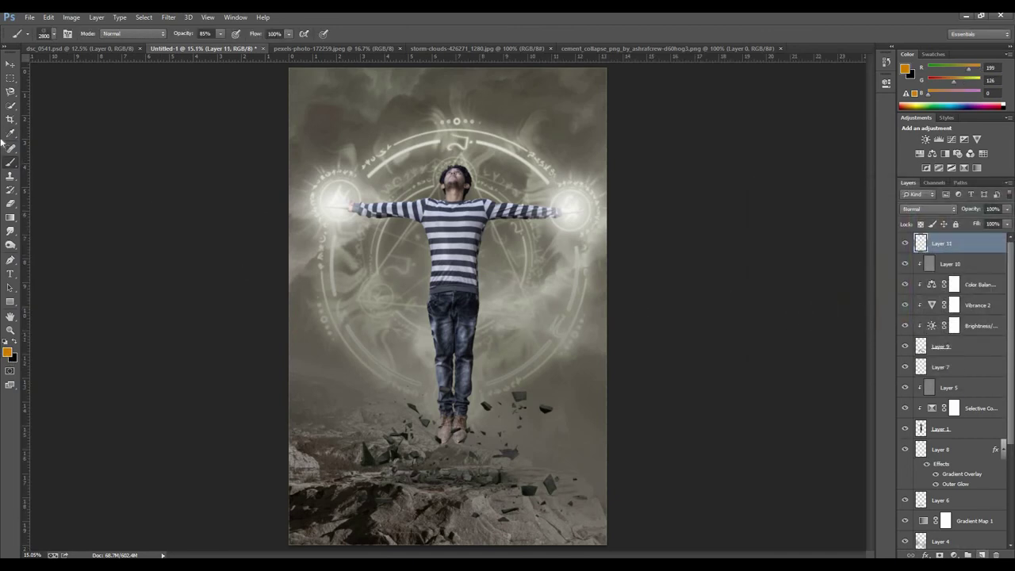
Paint soft orange over the lower rocks with a soft round brush at 11% opacity.
click(43, 33)
click(56, 147)
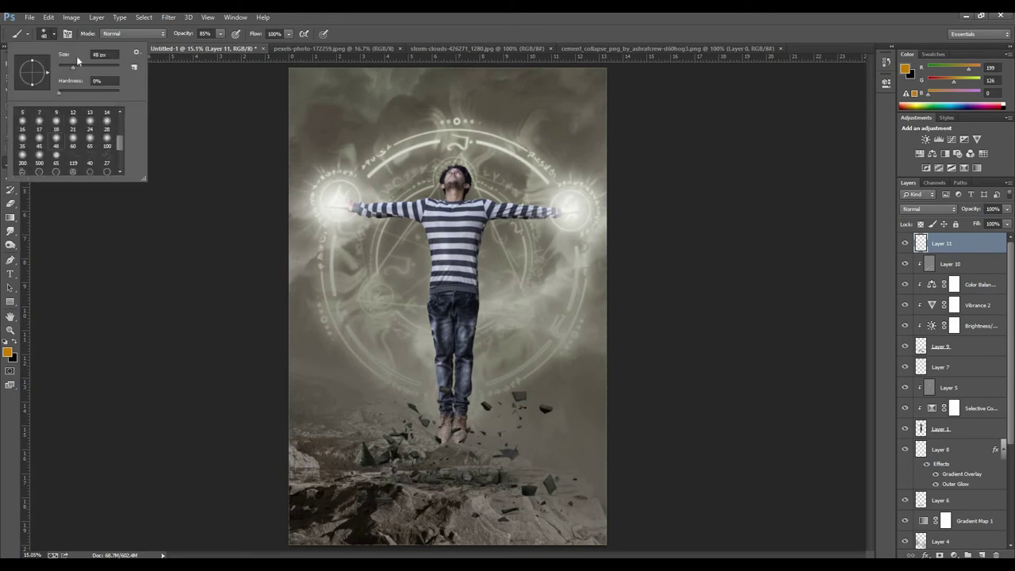
key(Return)
drag(178, 35, 135, 42)
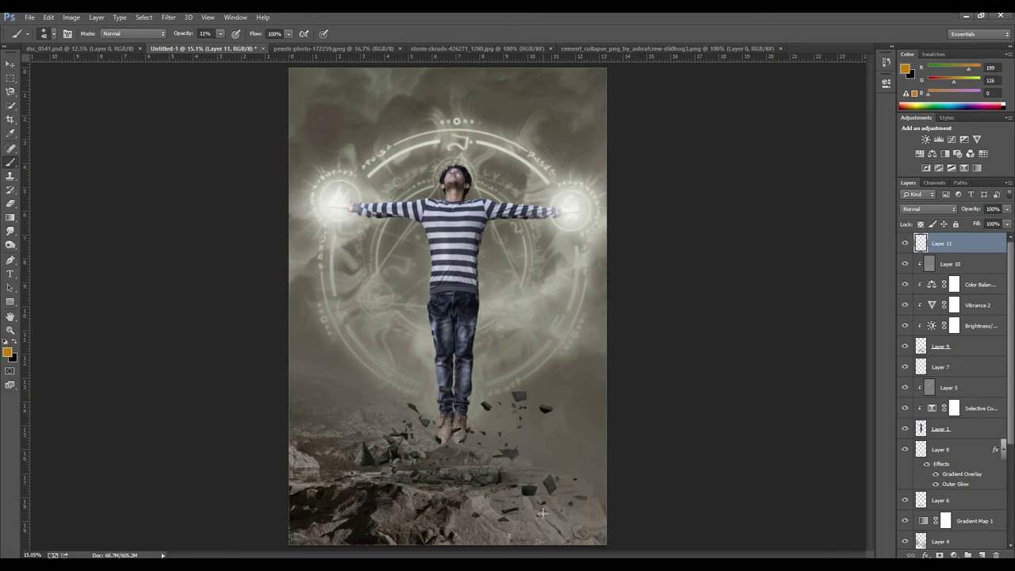
key(bracketright)
key(bracketright)
key(bracketright)
key(bracketright)
key(bracketright)
drag(566, 545, 612, 489)
key(bracketright)
key(bracketright)
key(bracketright)
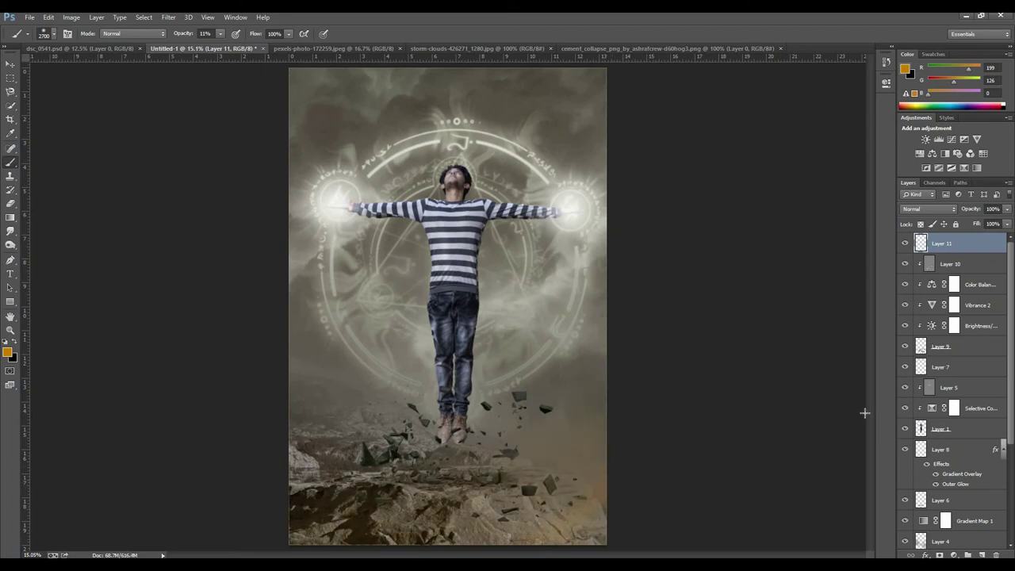
drag(675, 467, 577, 521)
Set Layer 11 to Soft Light blending and add an empty Layer 12.
click(930, 210)
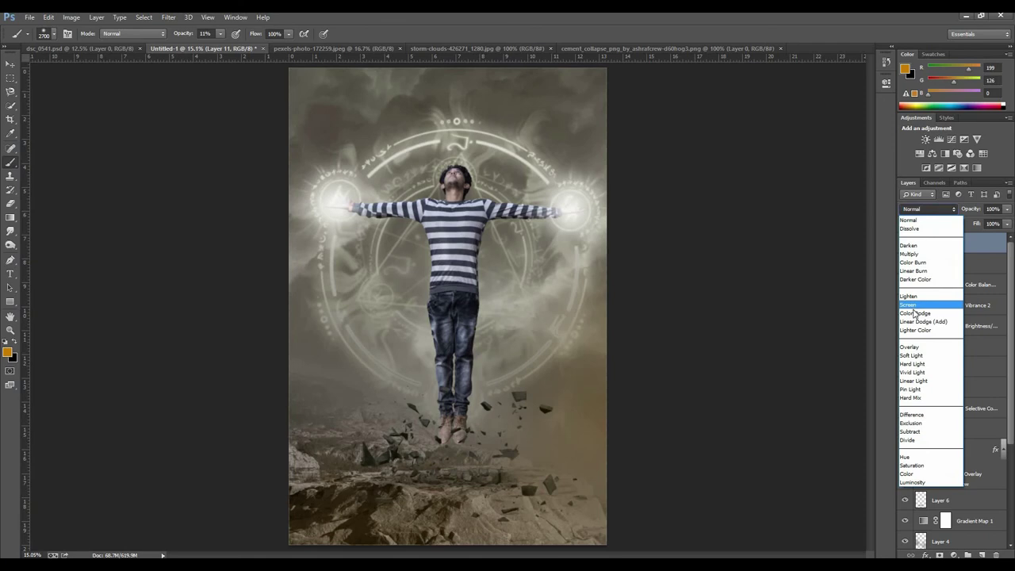
click(916, 355)
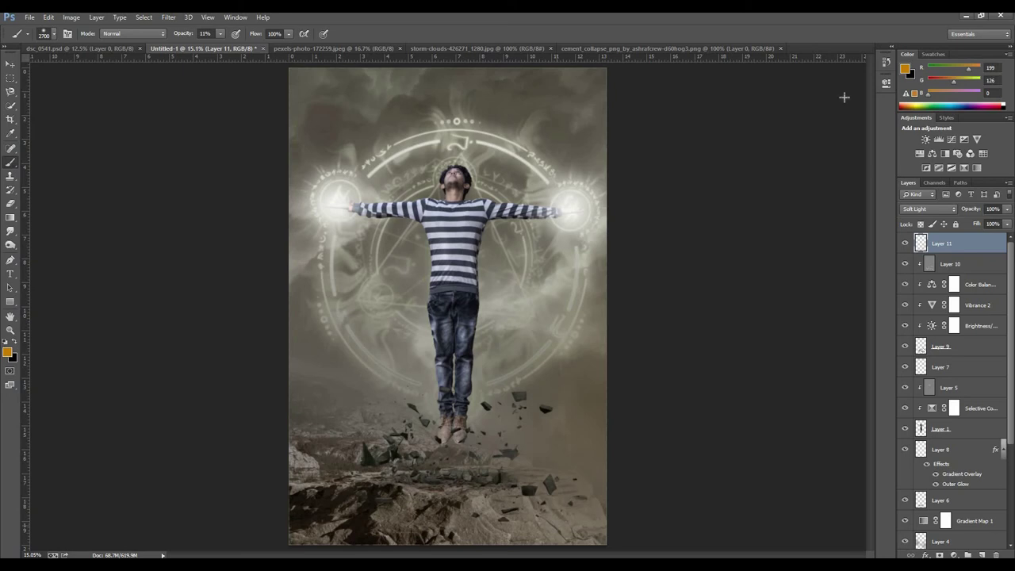
click(982, 555)
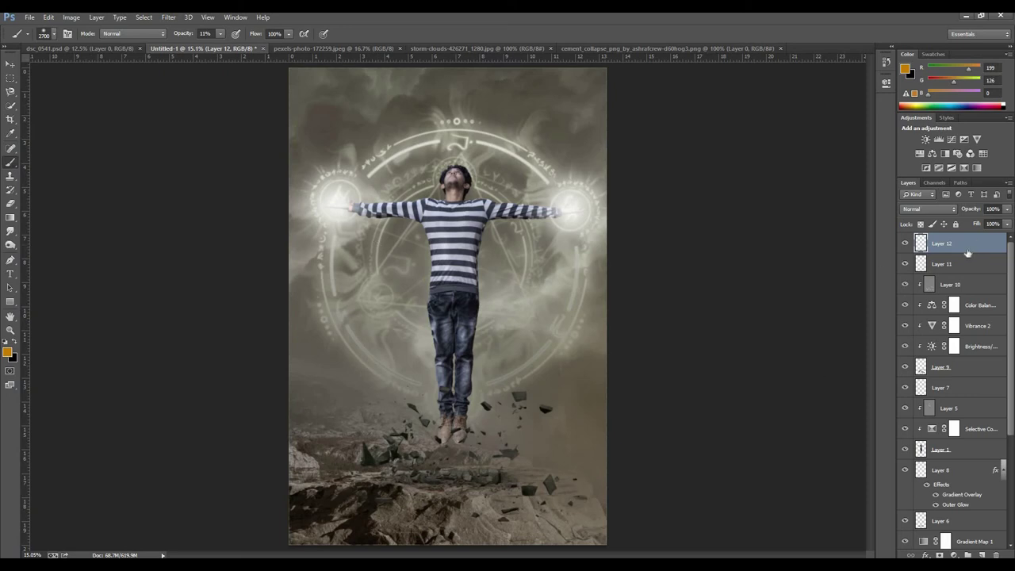
Add a new layer clipped above the Selective Color adjustment.
click(961, 449)
click(958, 409)
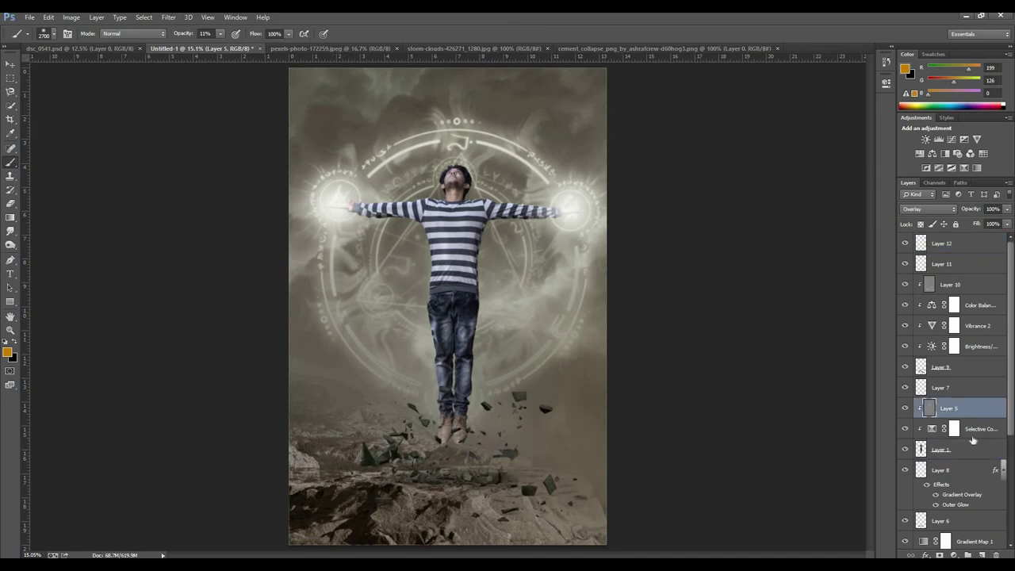
click(969, 435)
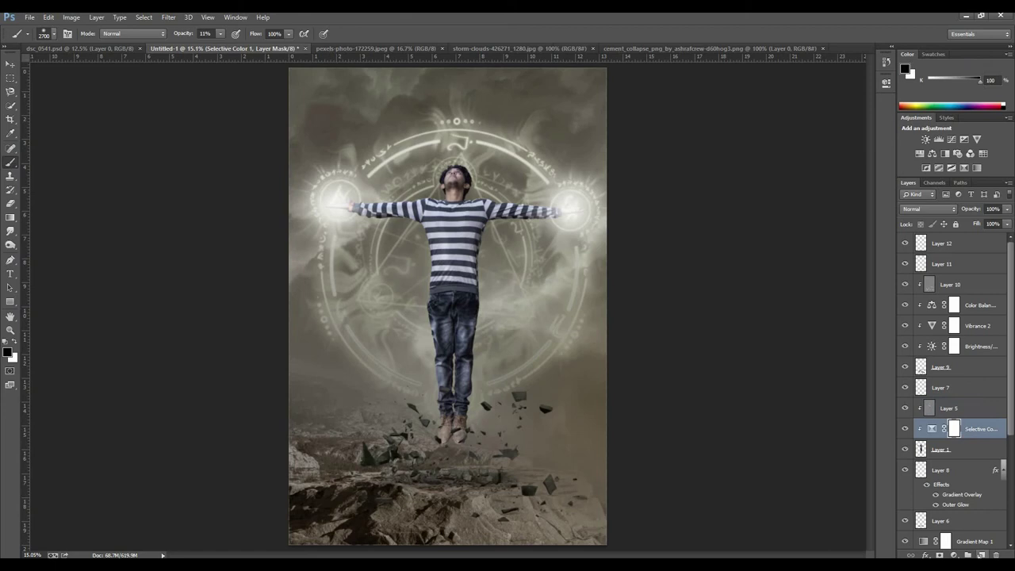
click(981, 555)
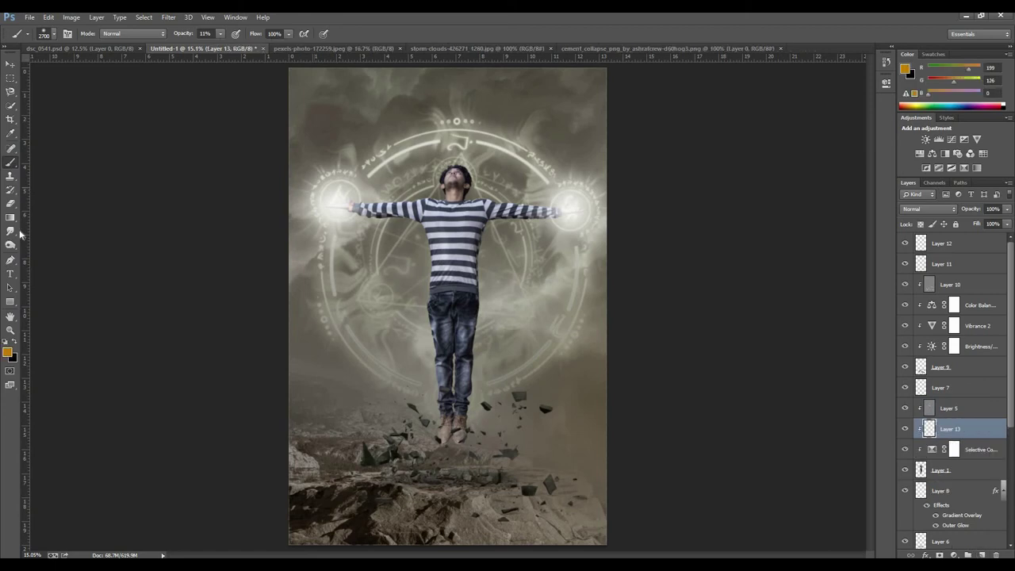
Make white the foreground colour and zoom in on the man.
click(6, 341)
key(x)
key(z)
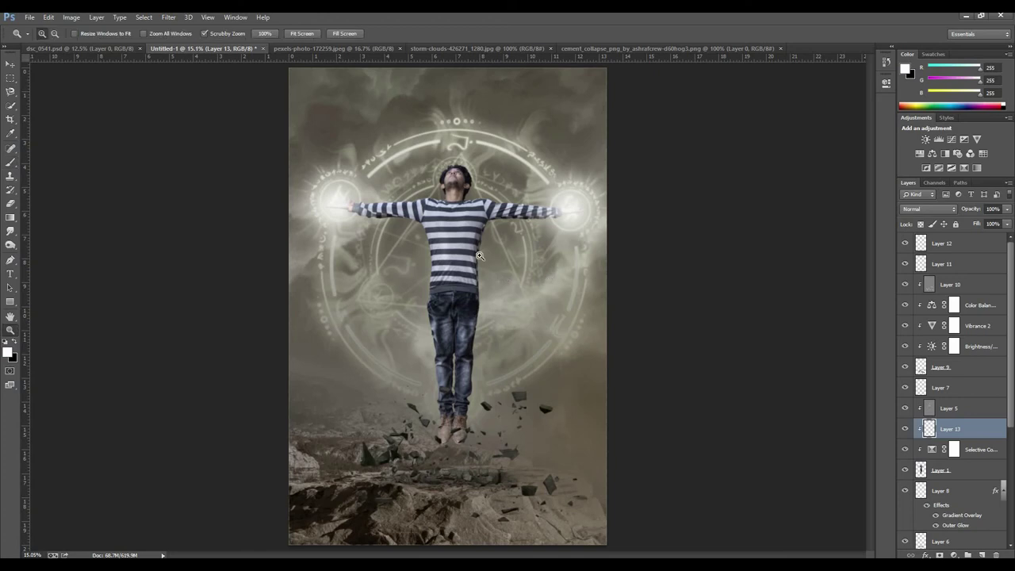
click(402, 224)
click(401, 224)
Attempt the Clone Stamp on the man without a source, then return to the Brush.
click(11, 176)
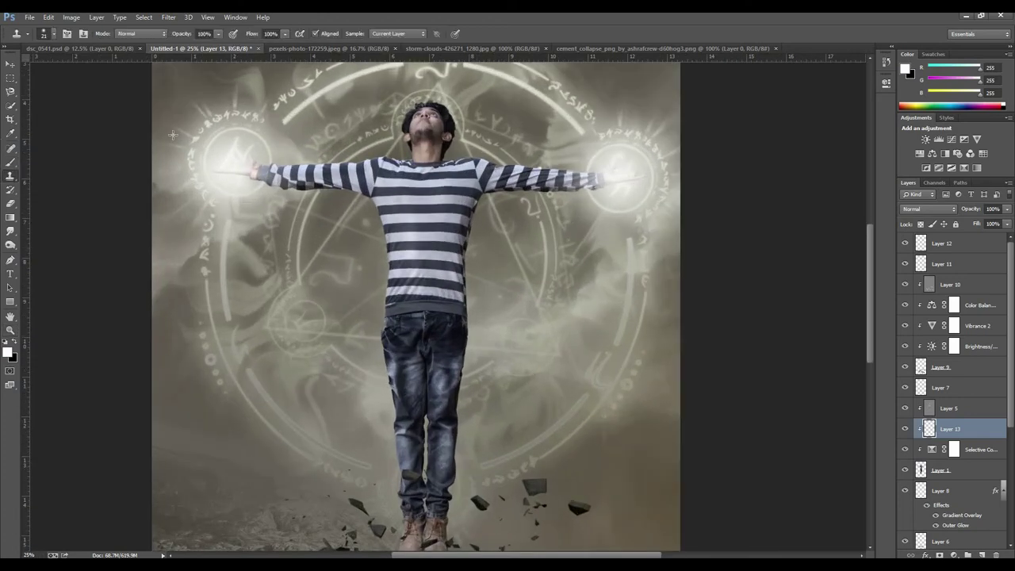
click(480, 276)
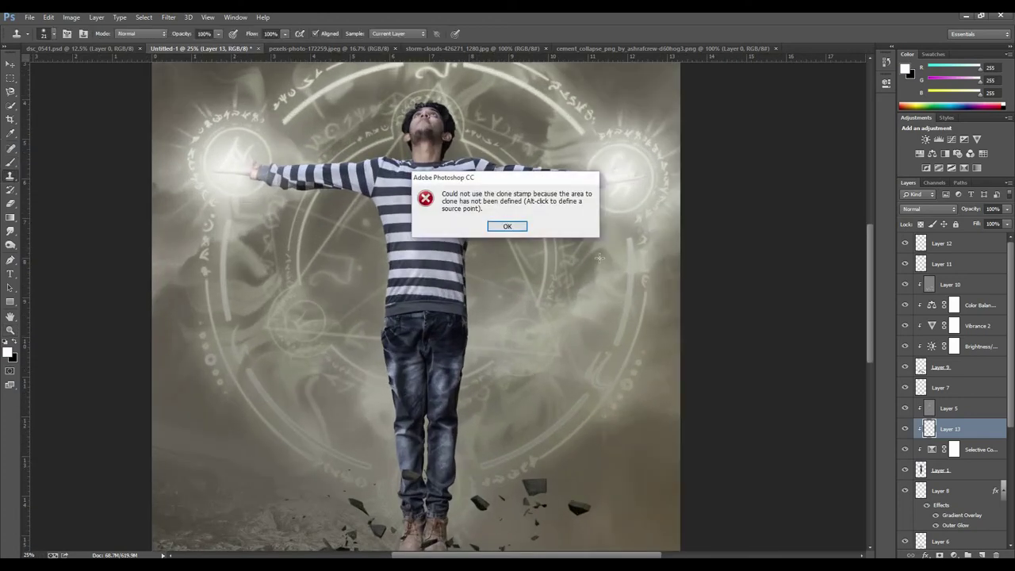
click(511, 226)
click(509, 222)
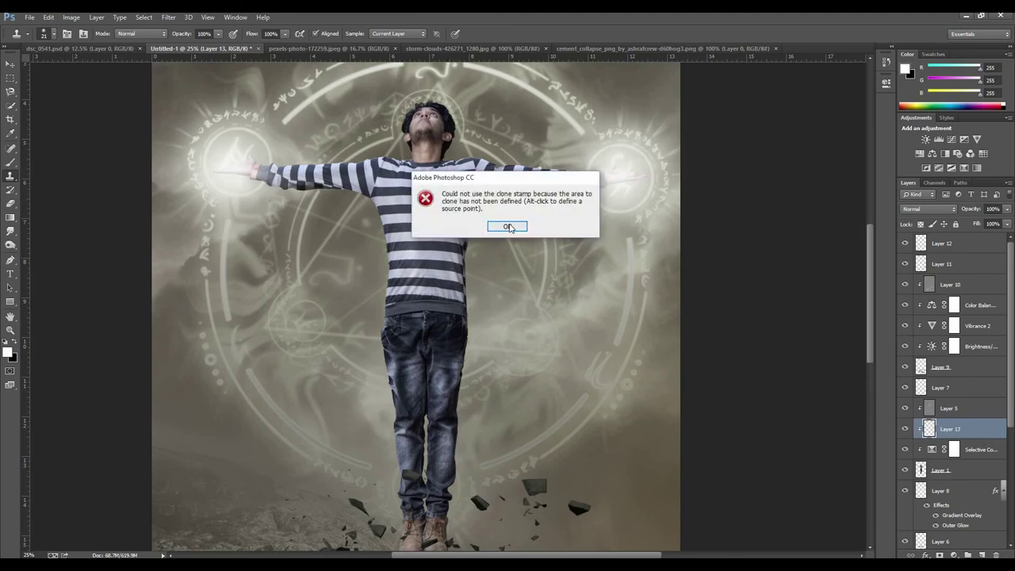
key(Return)
click(10, 161)
Lighten the jeans' left and right edges with white paint at brush size 150.
mouse_move(471, 242)
mouse_down()
mouse_move(472, 285)
mouse_move(472, 264)
mouse_up()
key(ctrl+alt+z)
key(ctrl+alt+z)
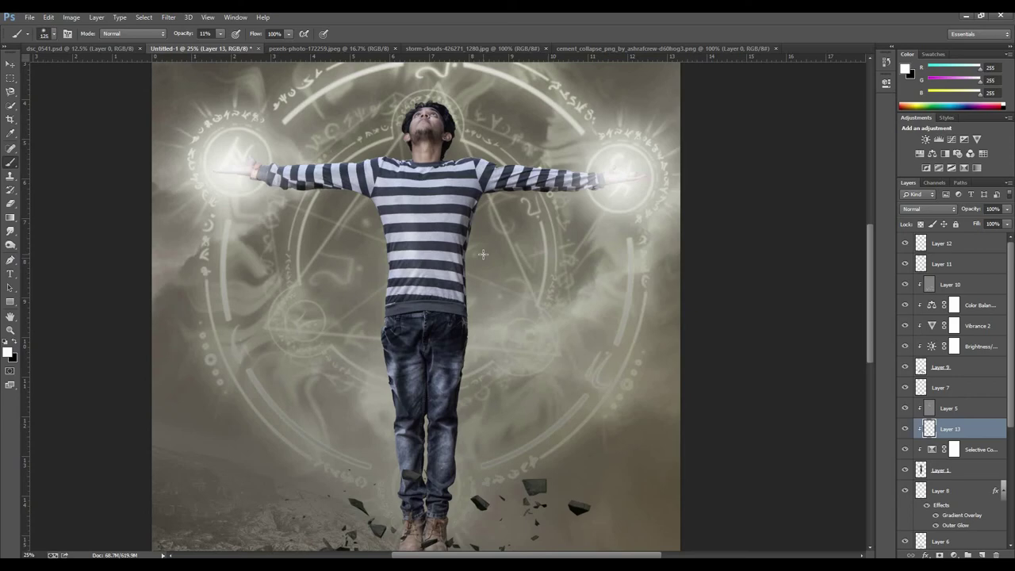
key(bracketright)
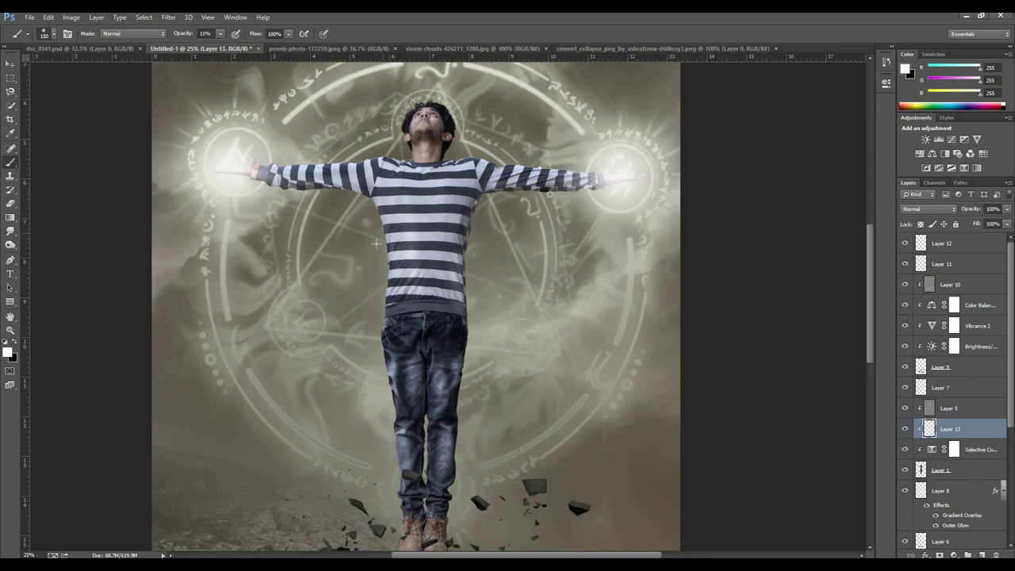
drag(382, 349, 387, 302)
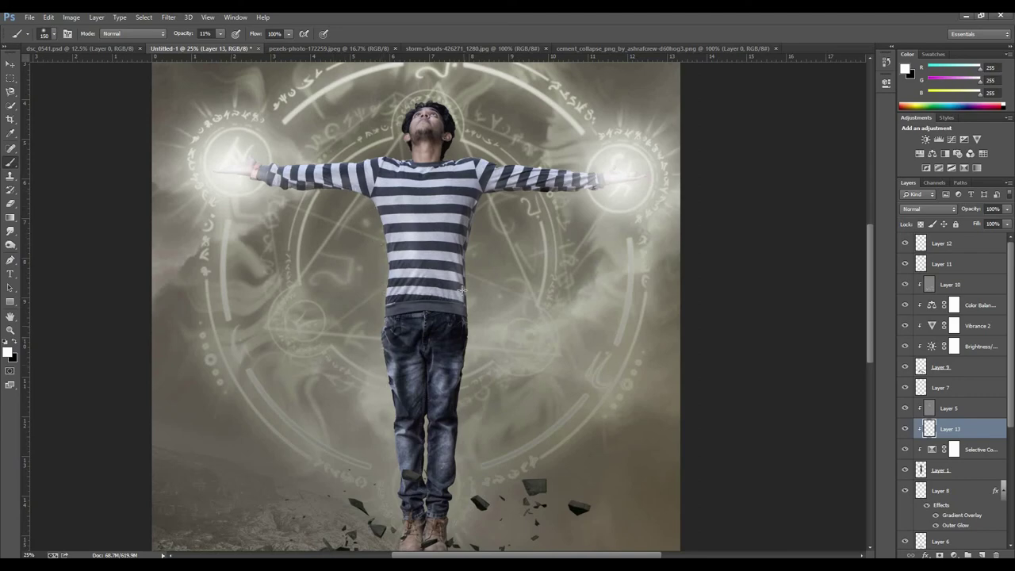
drag(463, 358, 462, 289)
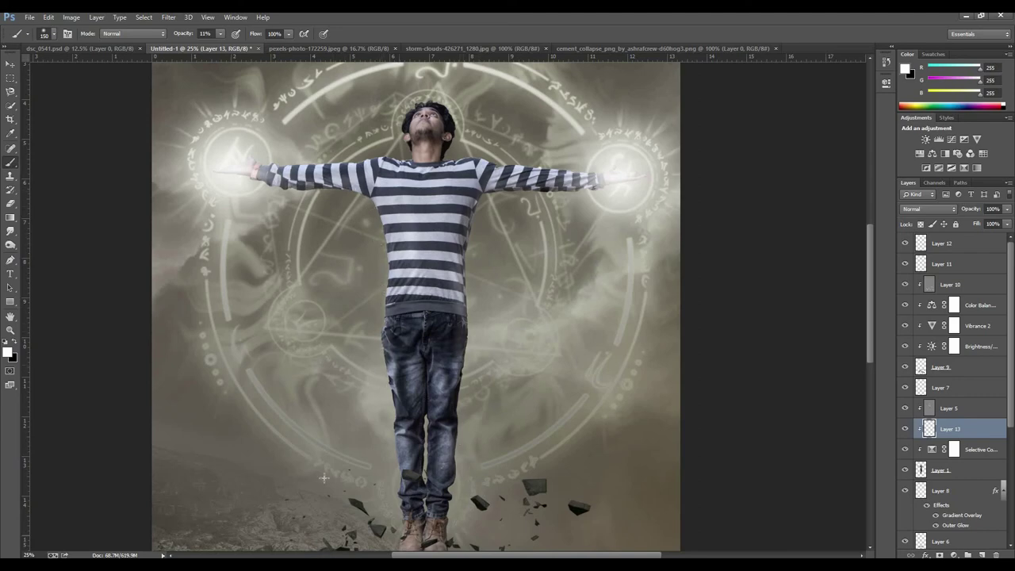
scroll(448, 496, down, 2)
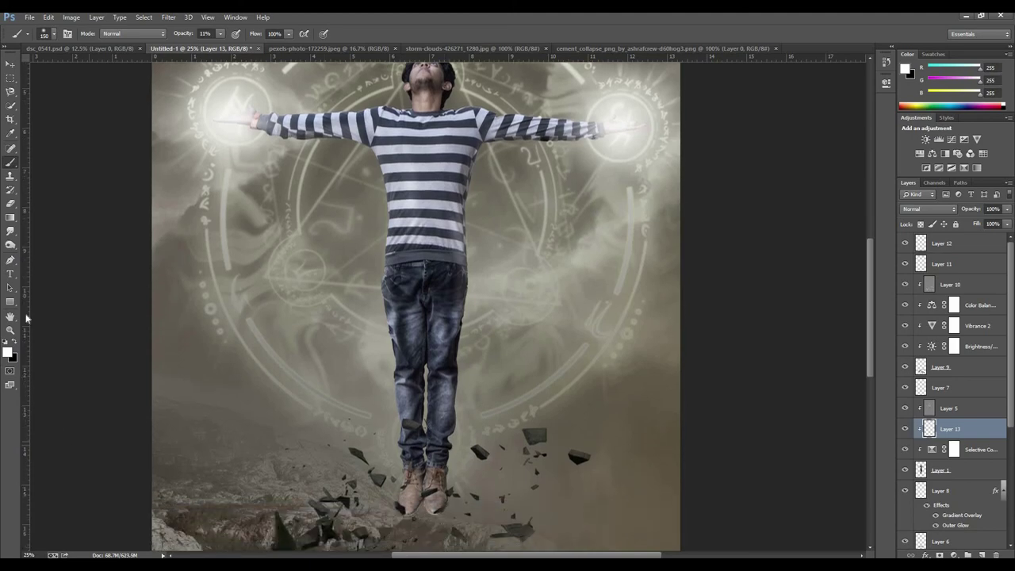
key(z)
scroll(337, 101, up, 1)
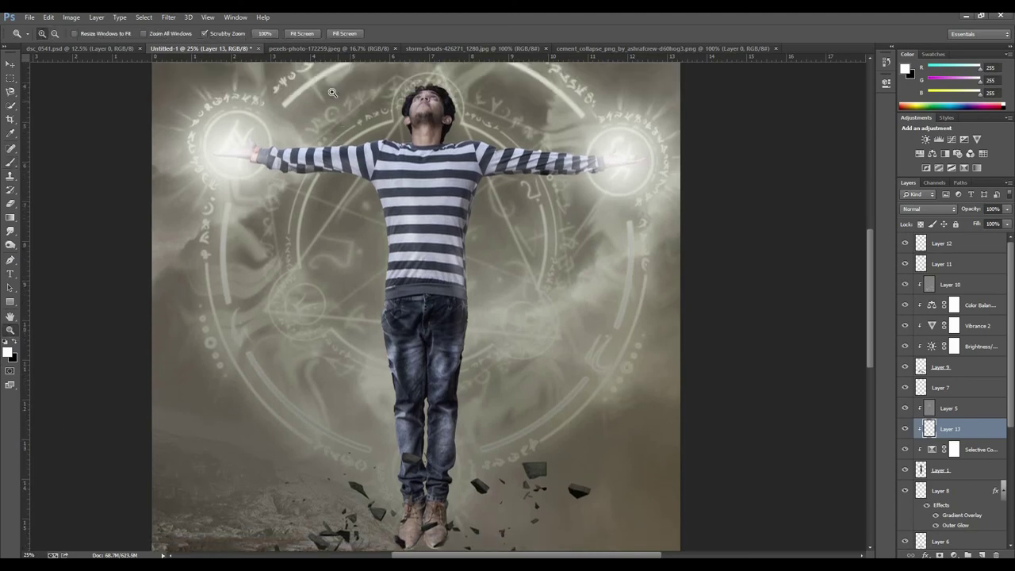
scroll(35, 173, up, 1)
click(10, 162)
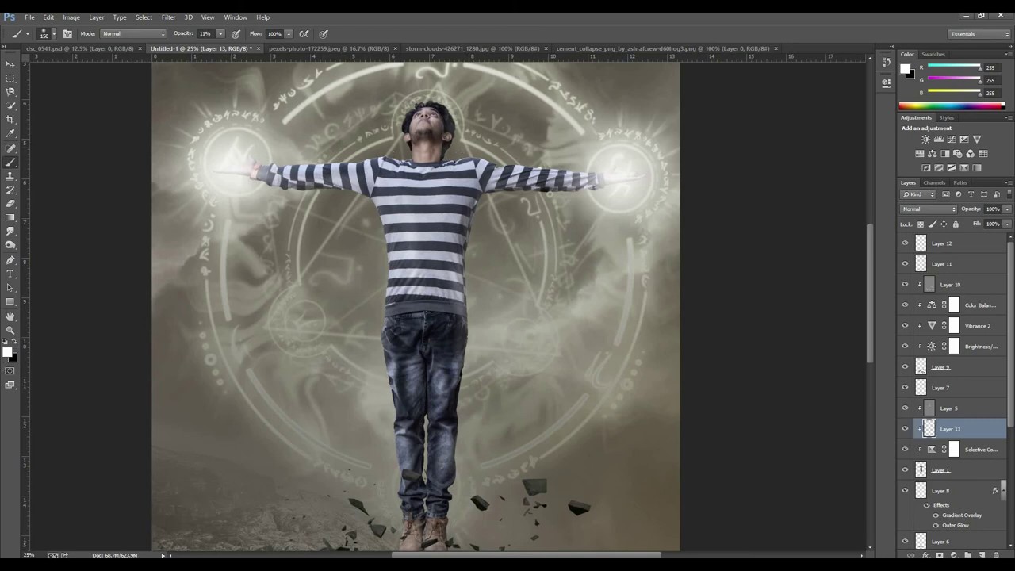
click(11, 330)
key(ctrl+0)
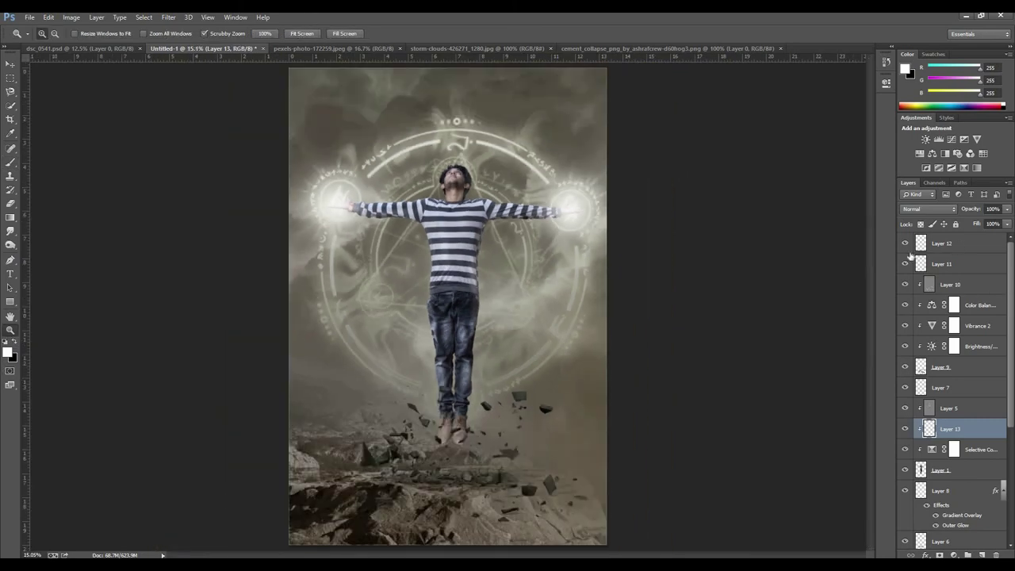
Draw a reversed radial gradient vignette on Layer 12 centred on the man's head.
click(909, 251)
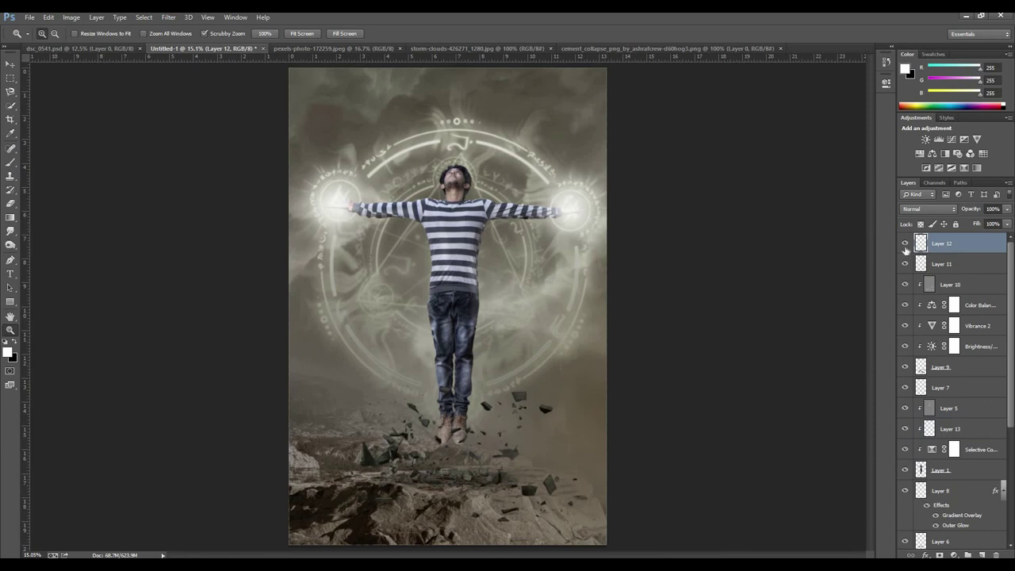
click(10, 219)
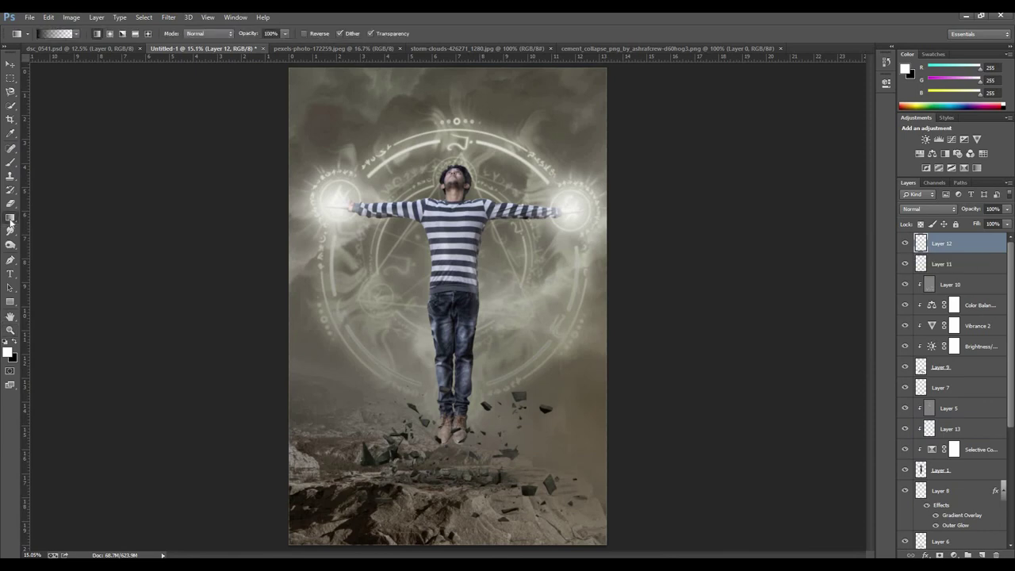
click(110, 34)
click(304, 33)
drag(453, 170, 451, 321)
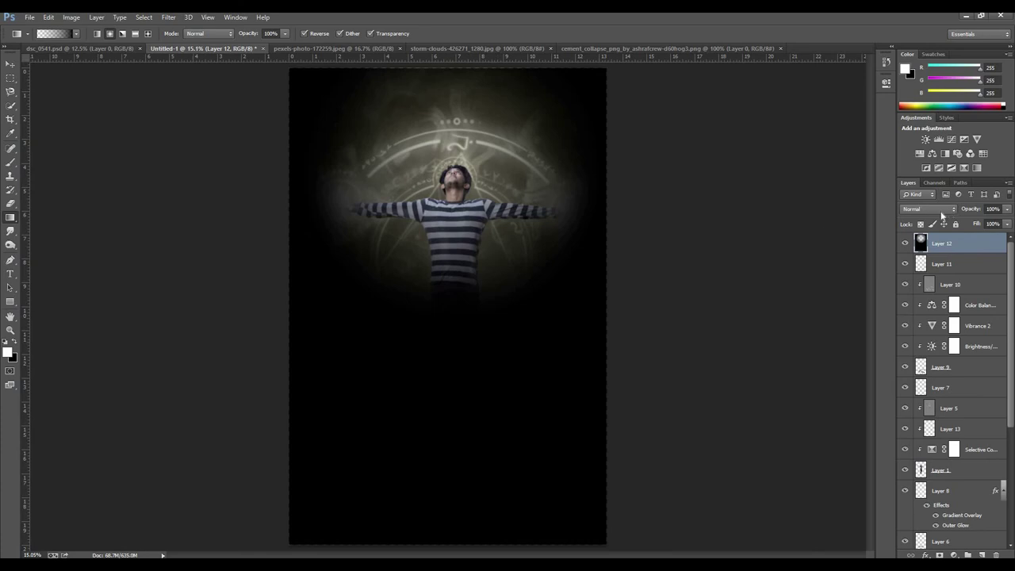
Blend Layer 12 in Soft Light at 17% opacity and add a Hue/Saturation adjustment.
click(940, 210)
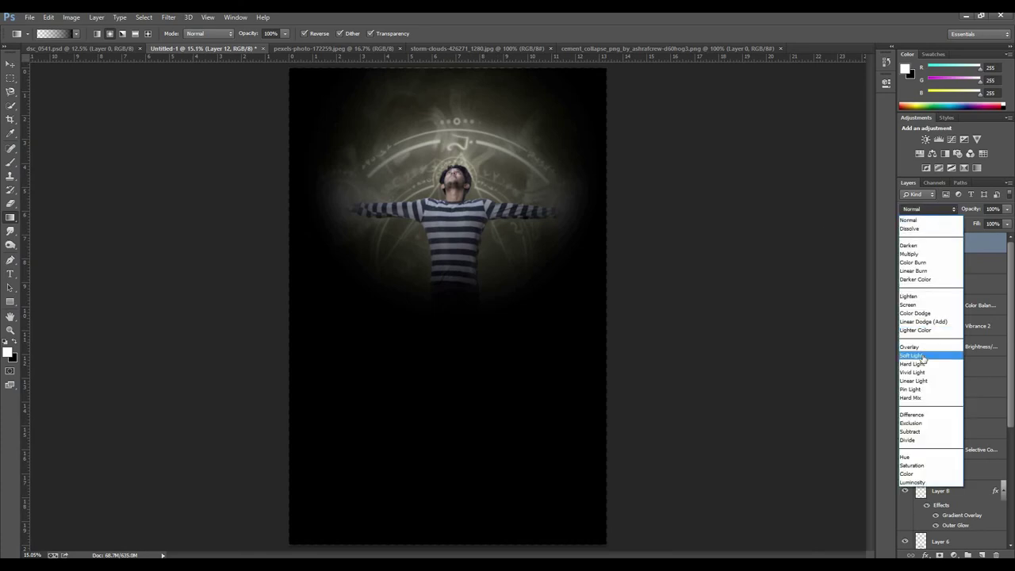
click(923, 357)
click(1006, 210)
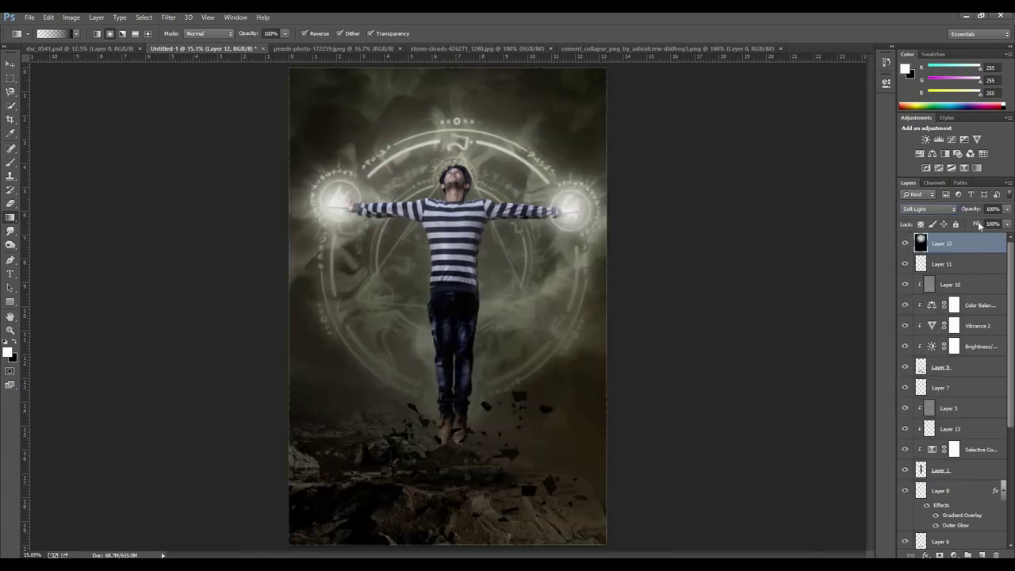
drag(979, 226, 968, 228)
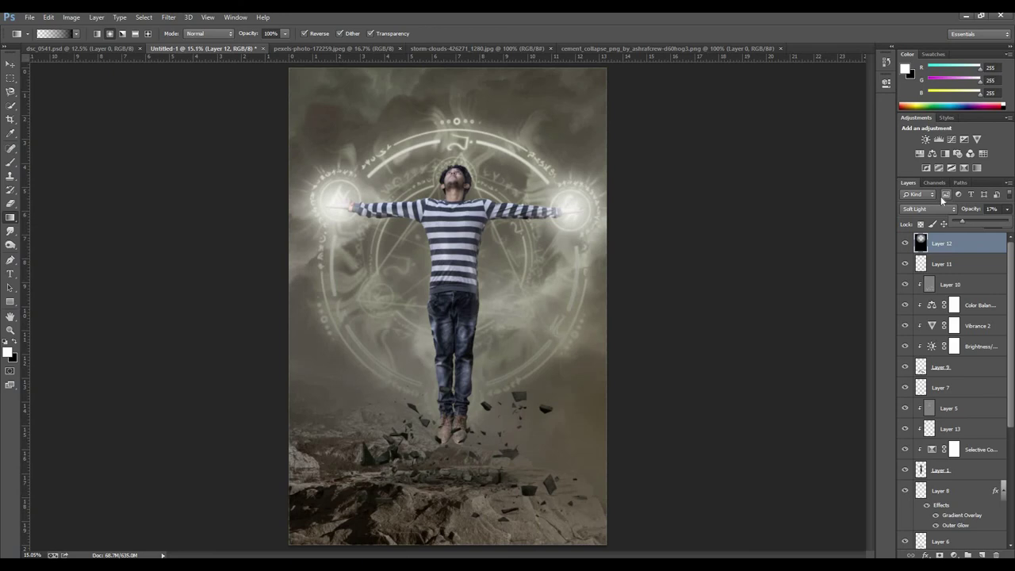
click(930, 155)
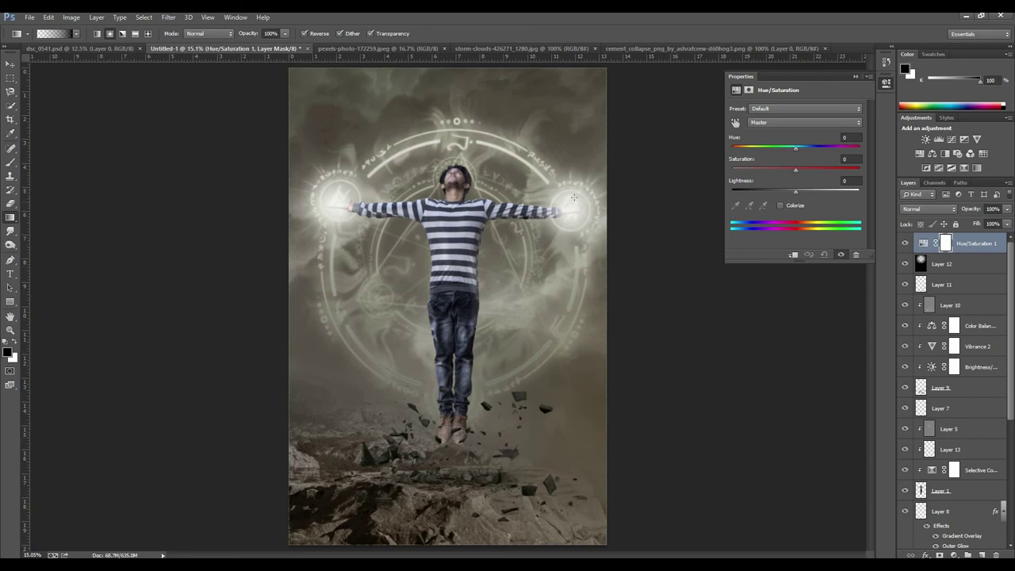
Delete the Hue/Saturation 1 adjustment and add a Color Balance 2 layer instead.
click(797, 148)
click(856, 75)
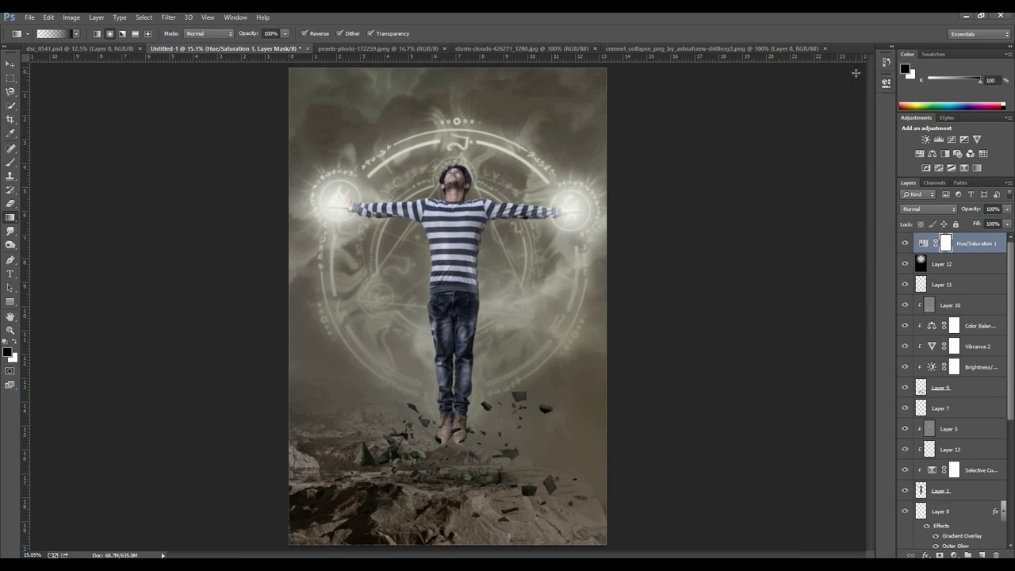
key(Delete)
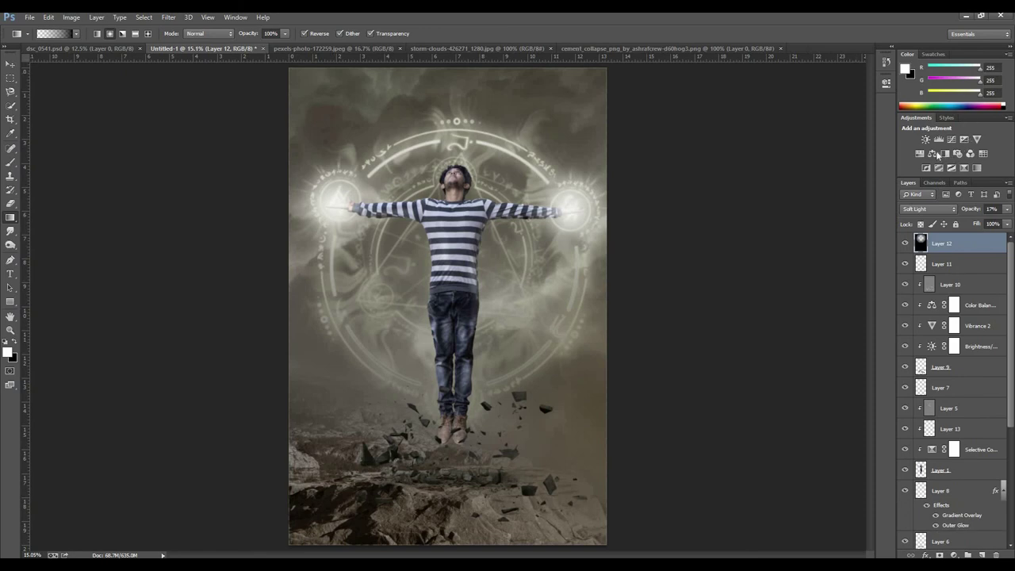
click(934, 154)
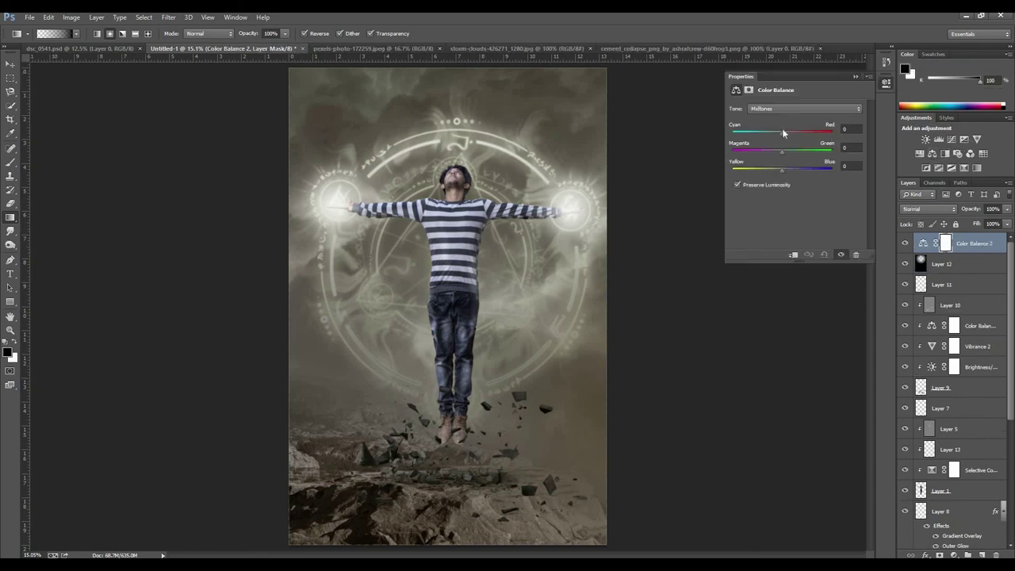
Tint the midtones toward red and yellow, and the shadows toward green and blue.
drag(782, 128, 790, 133)
drag(783, 169, 775, 172)
click(777, 108)
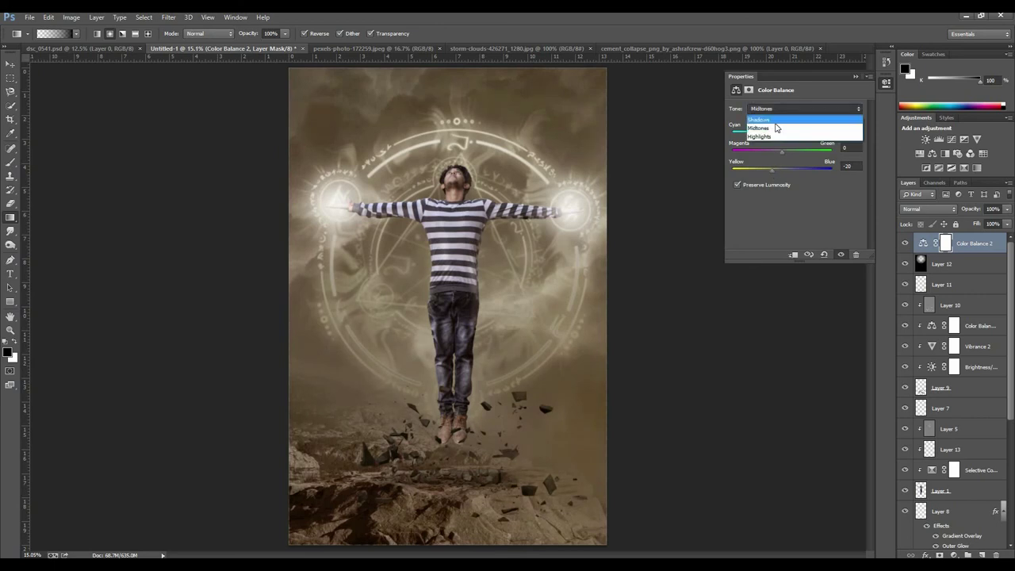
click(776, 119)
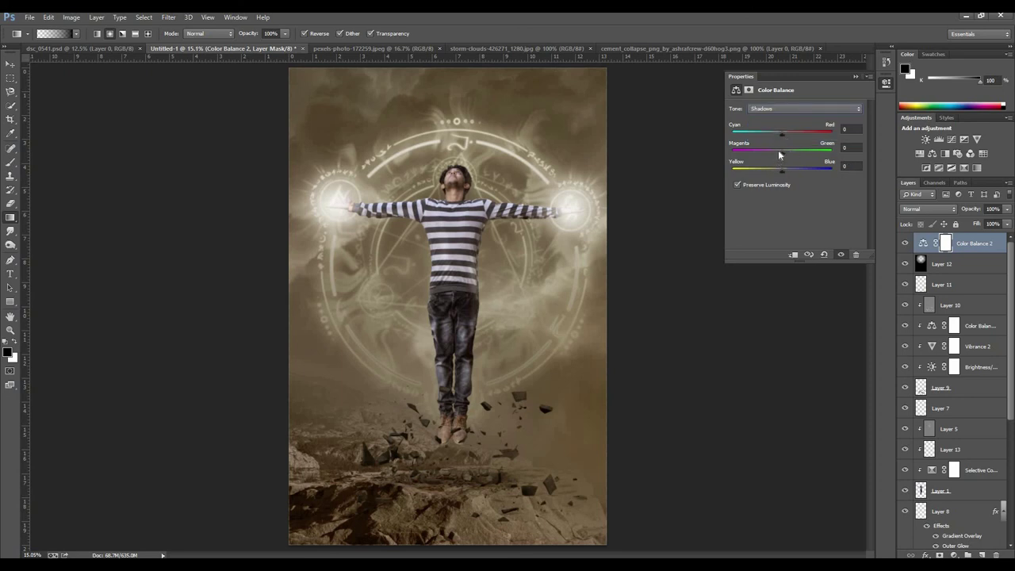
drag(783, 156, 787, 157)
drag(784, 173, 801, 173)
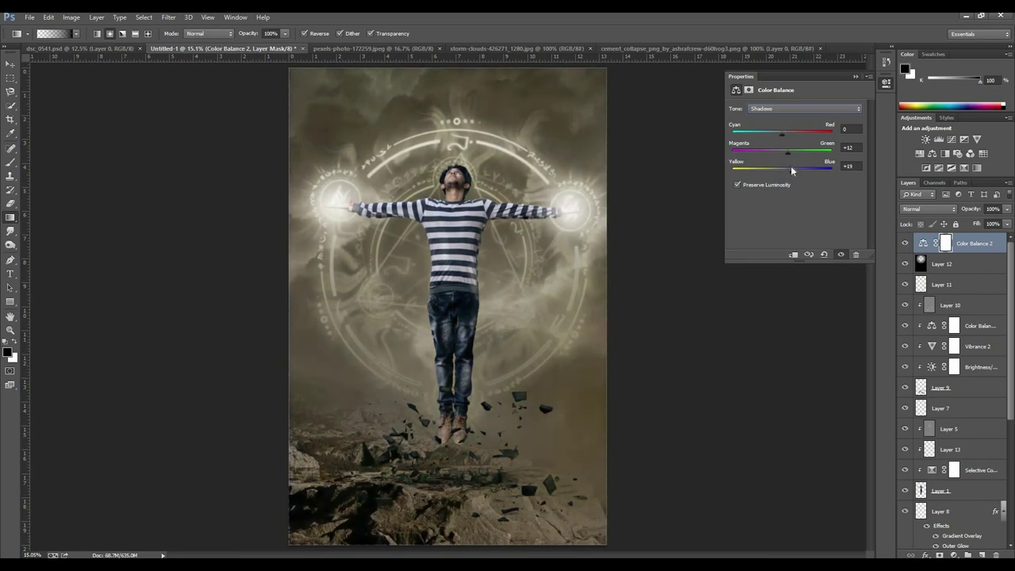
Set the highlights to +2, +7, −11 and lower Color Balance 2's fill to 36%.
click(793, 111)
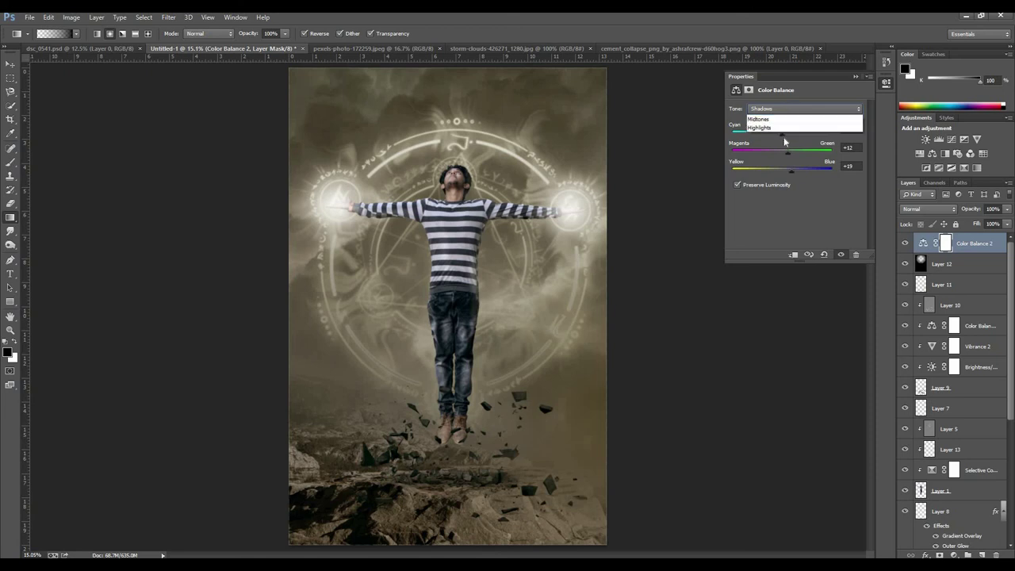
click(782, 138)
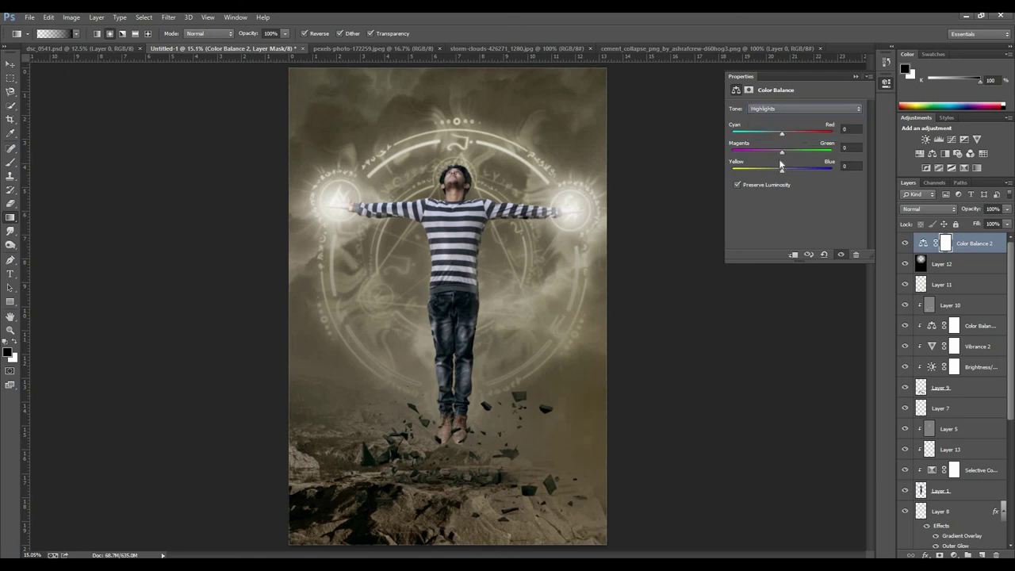
drag(781, 136, 788, 153)
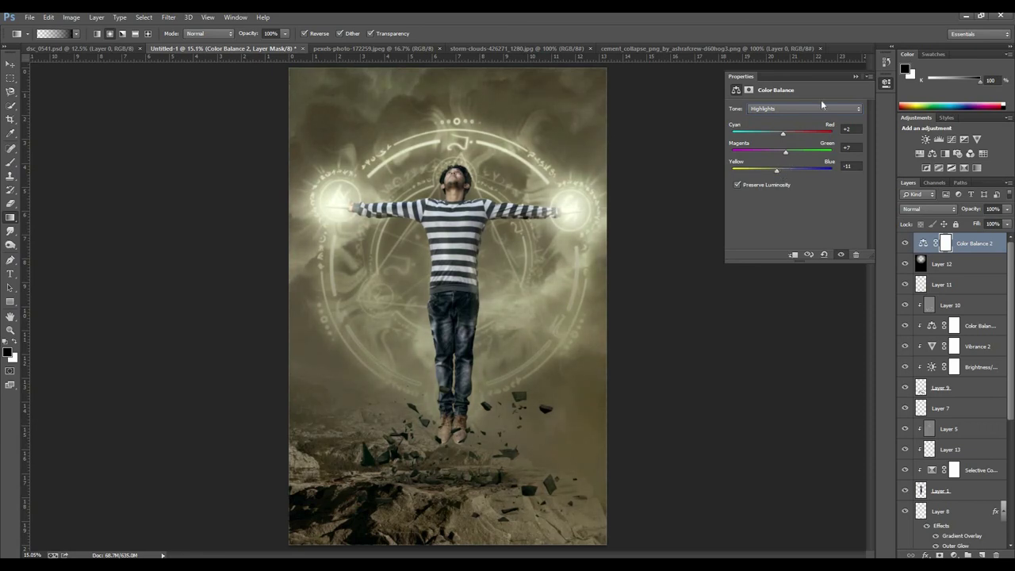
click(856, 77)
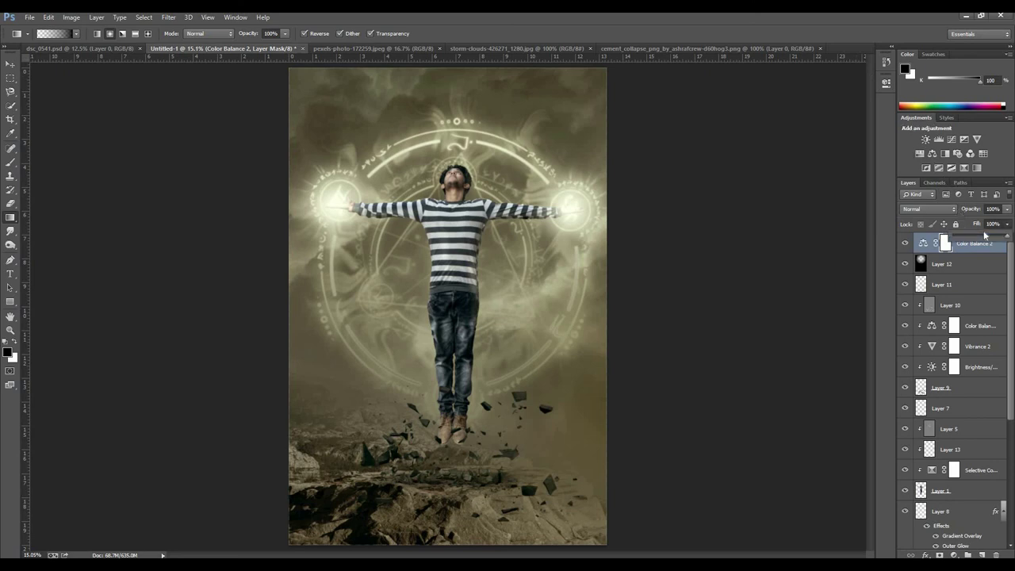
drag(981, 238, 981, 238)
drag(981, 237, 974, 236)
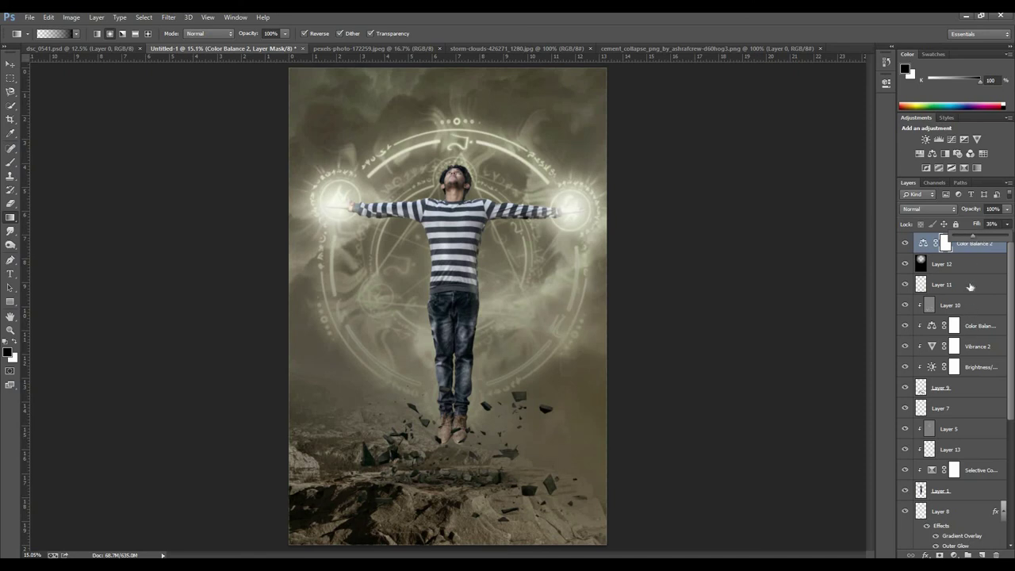
key(x)
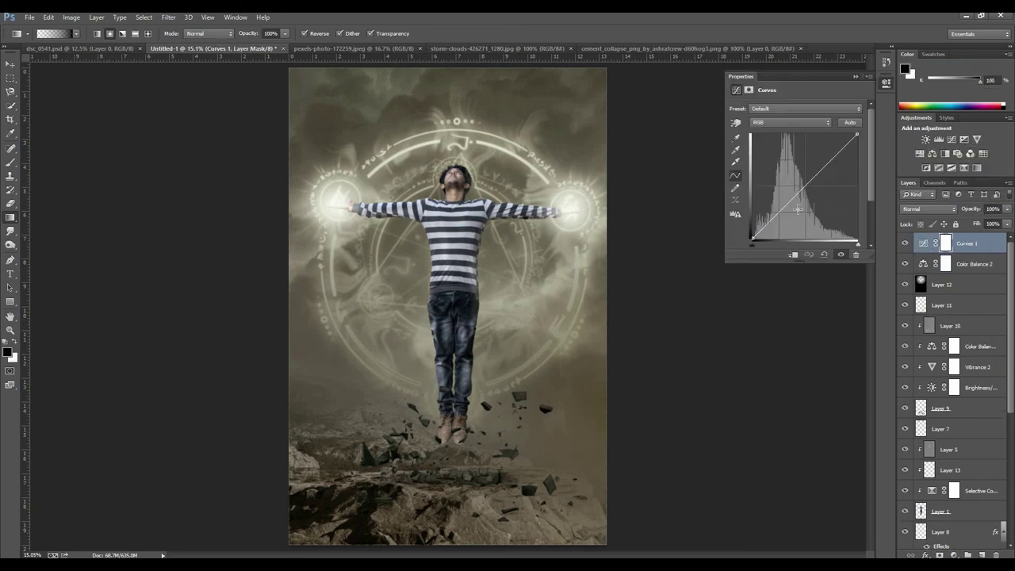
Darken the image slightly with a Curves midtone point pulled down.
drag(752, 236, 752, 234)
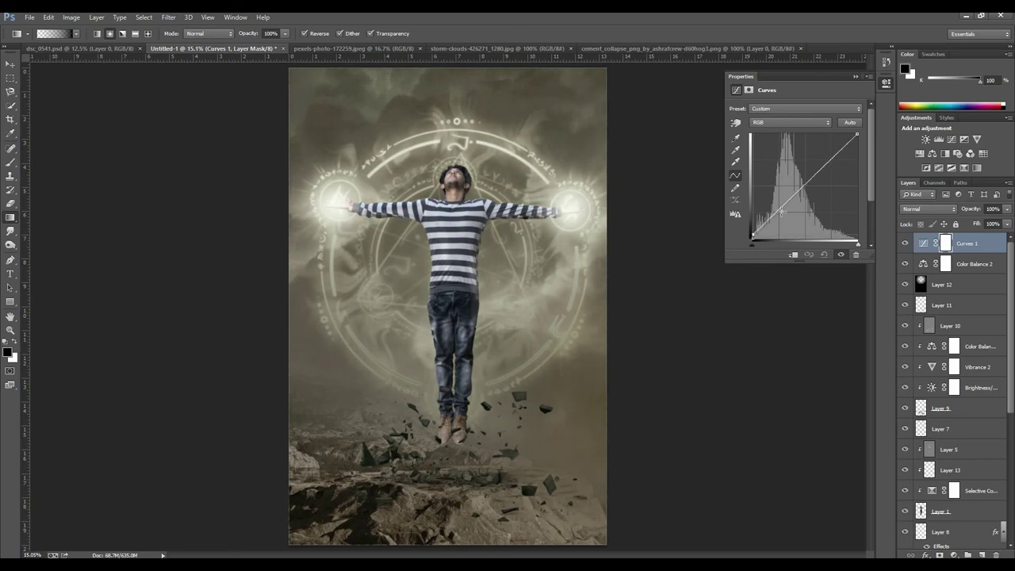
click(801, 186)
drag(801, 186, 803, 191)
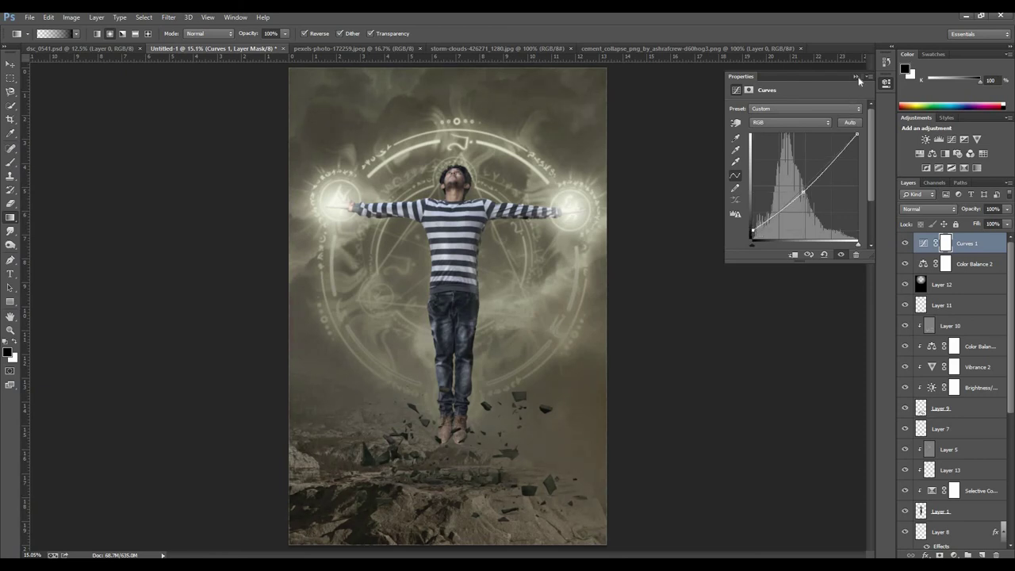
click(856, 76)
Raise Color Balance 2's fill to about 51%.
click(931, 267)
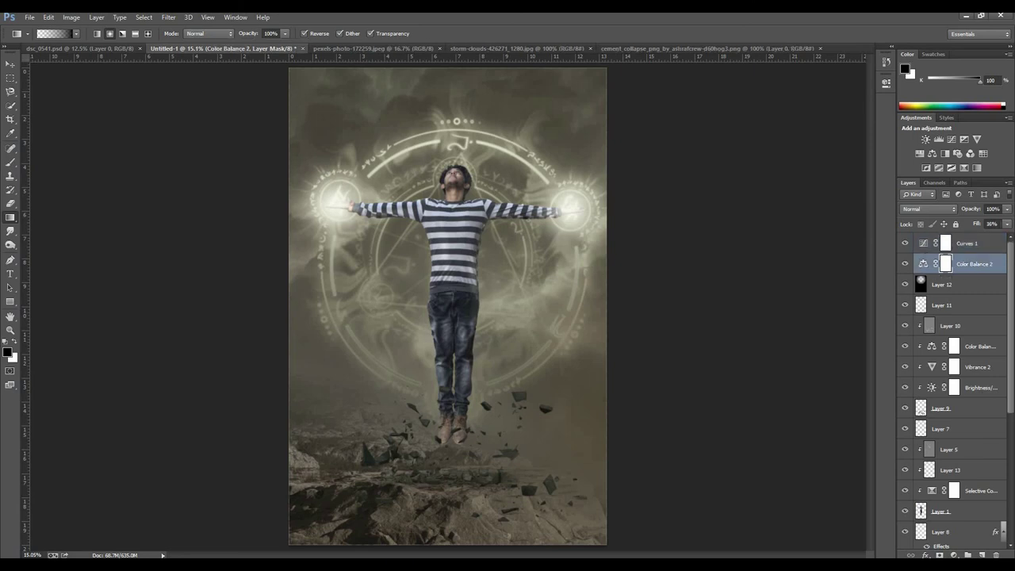
drag(1008, 224, 988, 238)
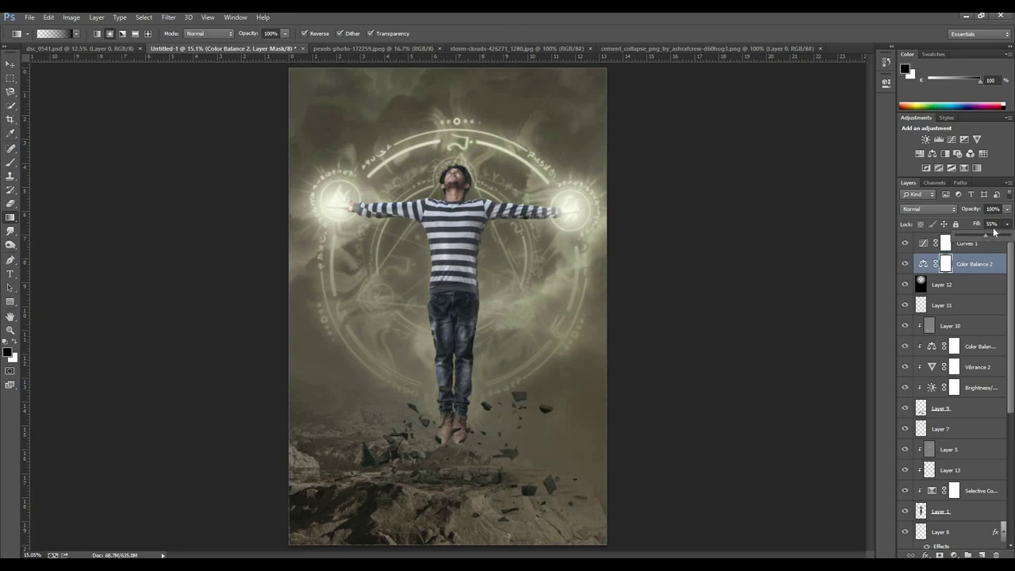
drag(997, 239, 984, 238)
Apply a Camera Raw Filter to merged Layer 14 with Clarity +24 and a −10 feathered vignette.
click(992, 245)
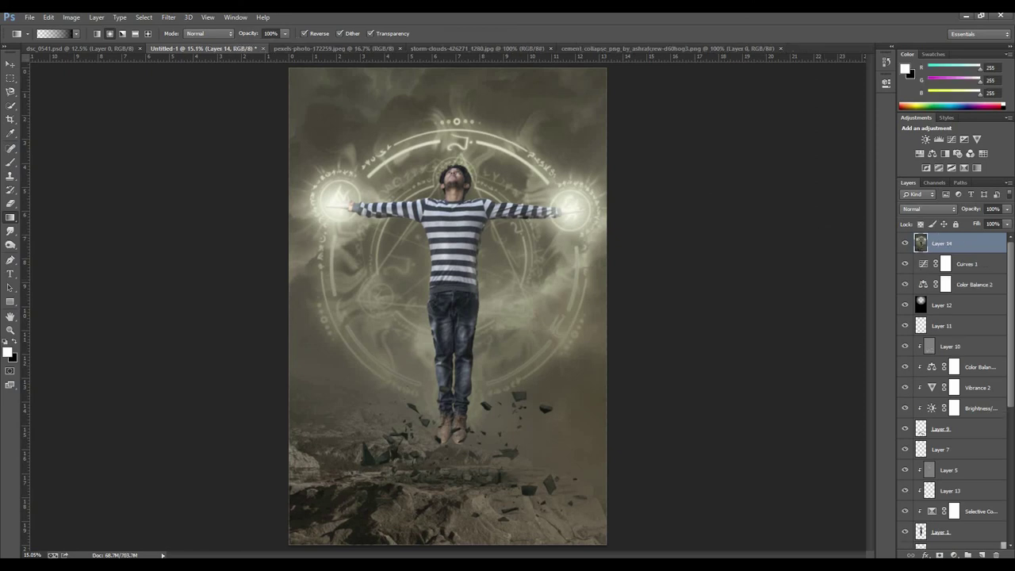
click(173, 17)
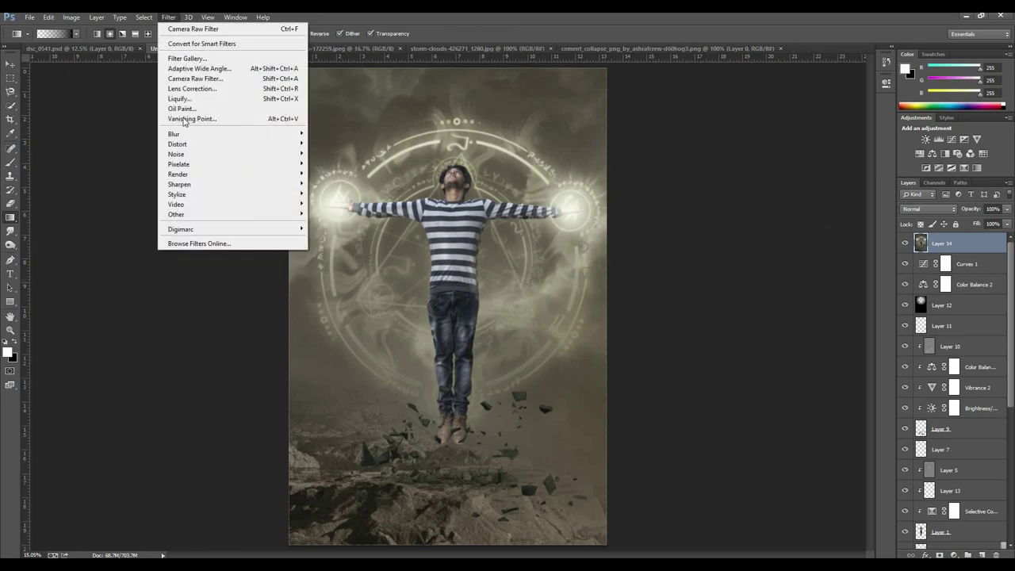
click(194, 79)
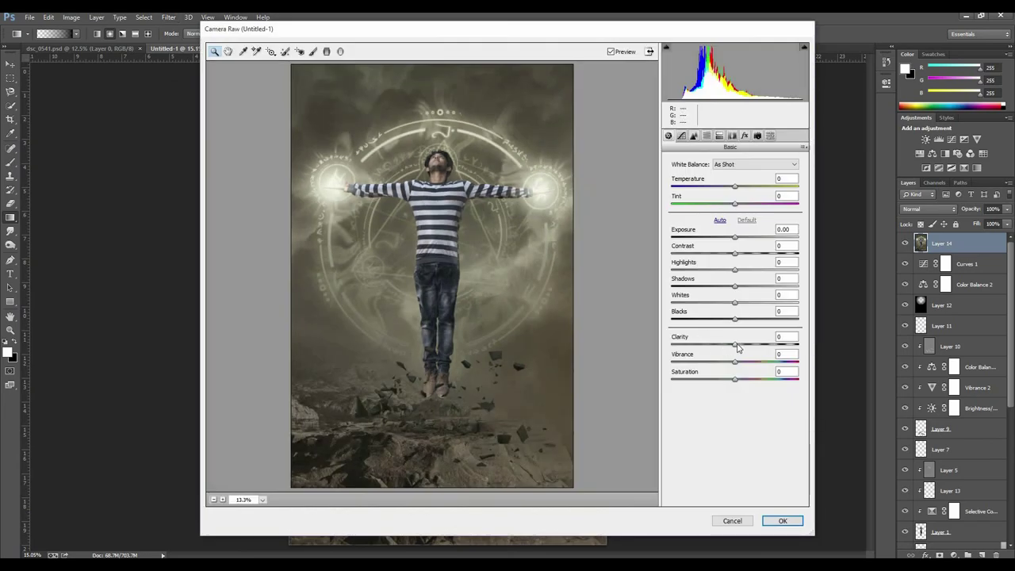
drag(737, 346, 754, 346)
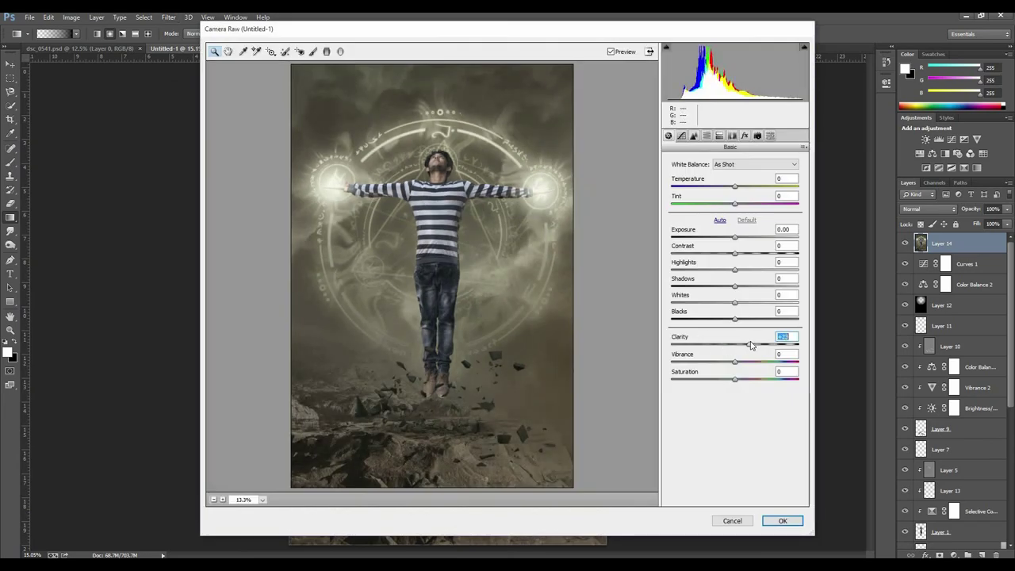
click(744, 136)
drag(735, 272, 727, 272)
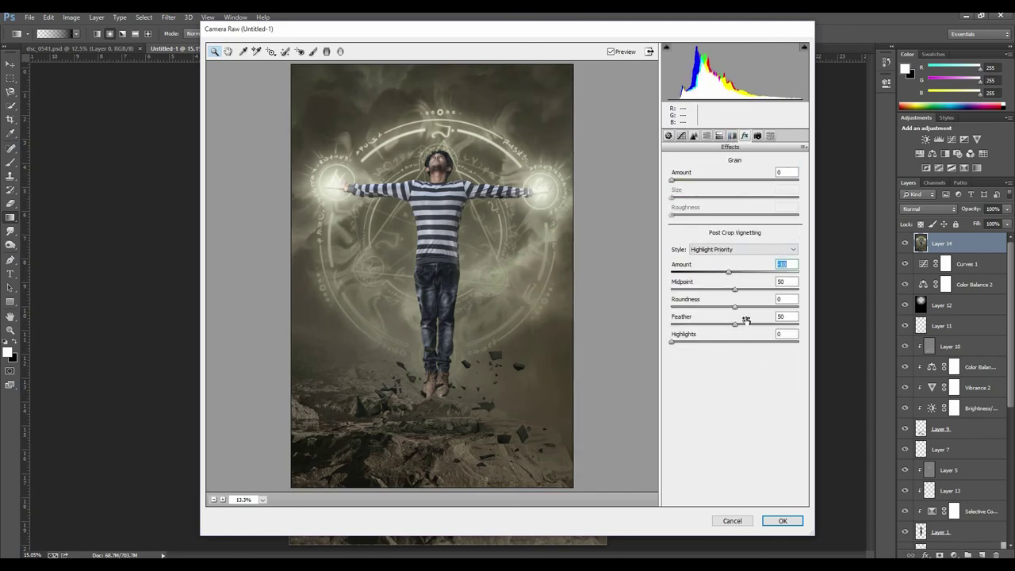
drag(736, 324, 785, 323)
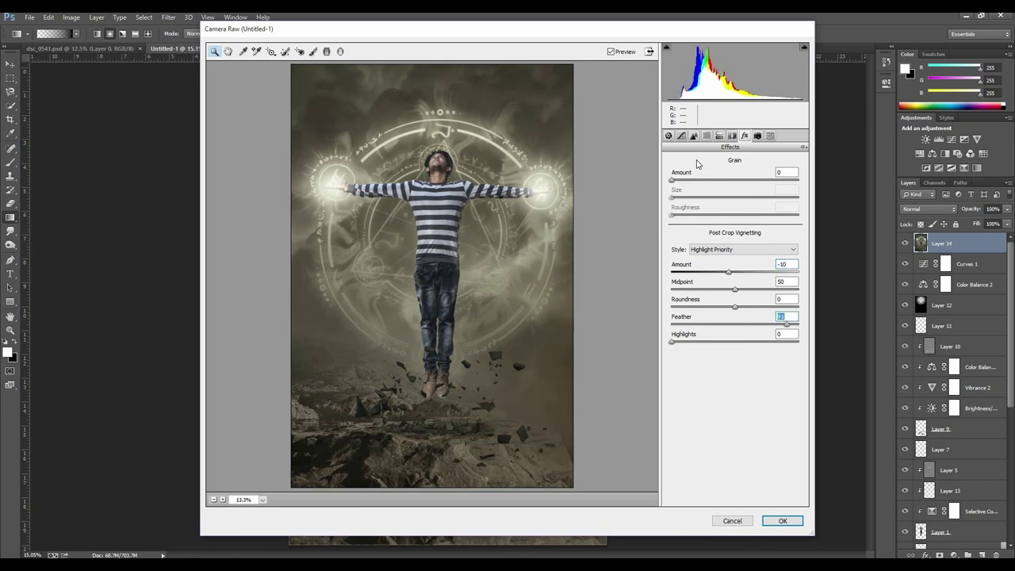
click(668, 136)
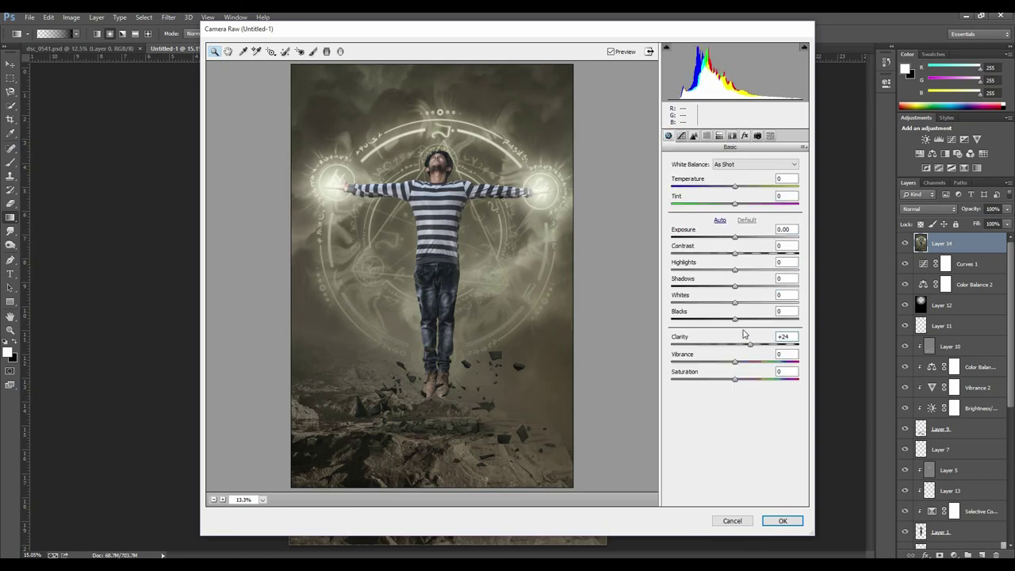
click(775, 527)
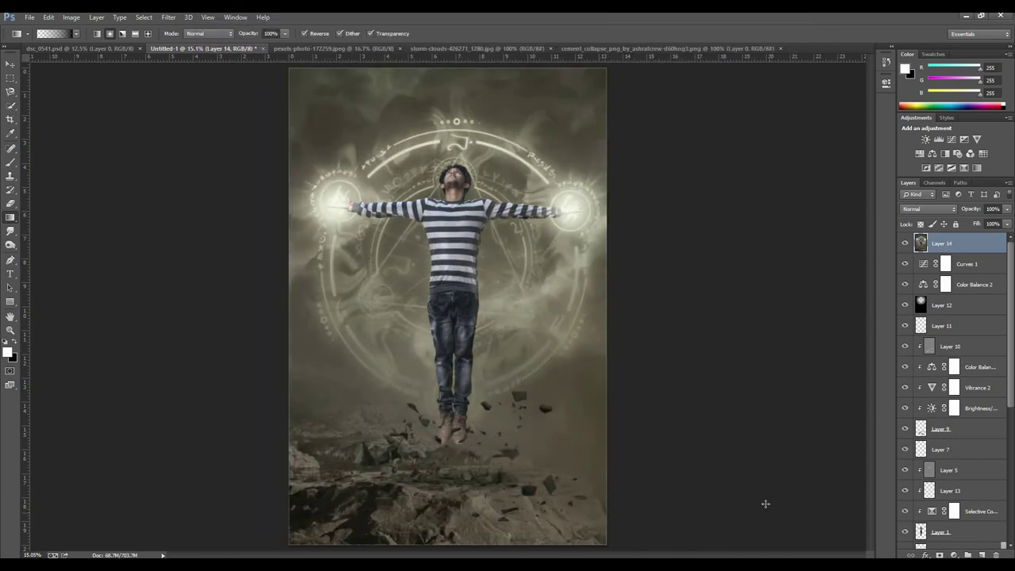